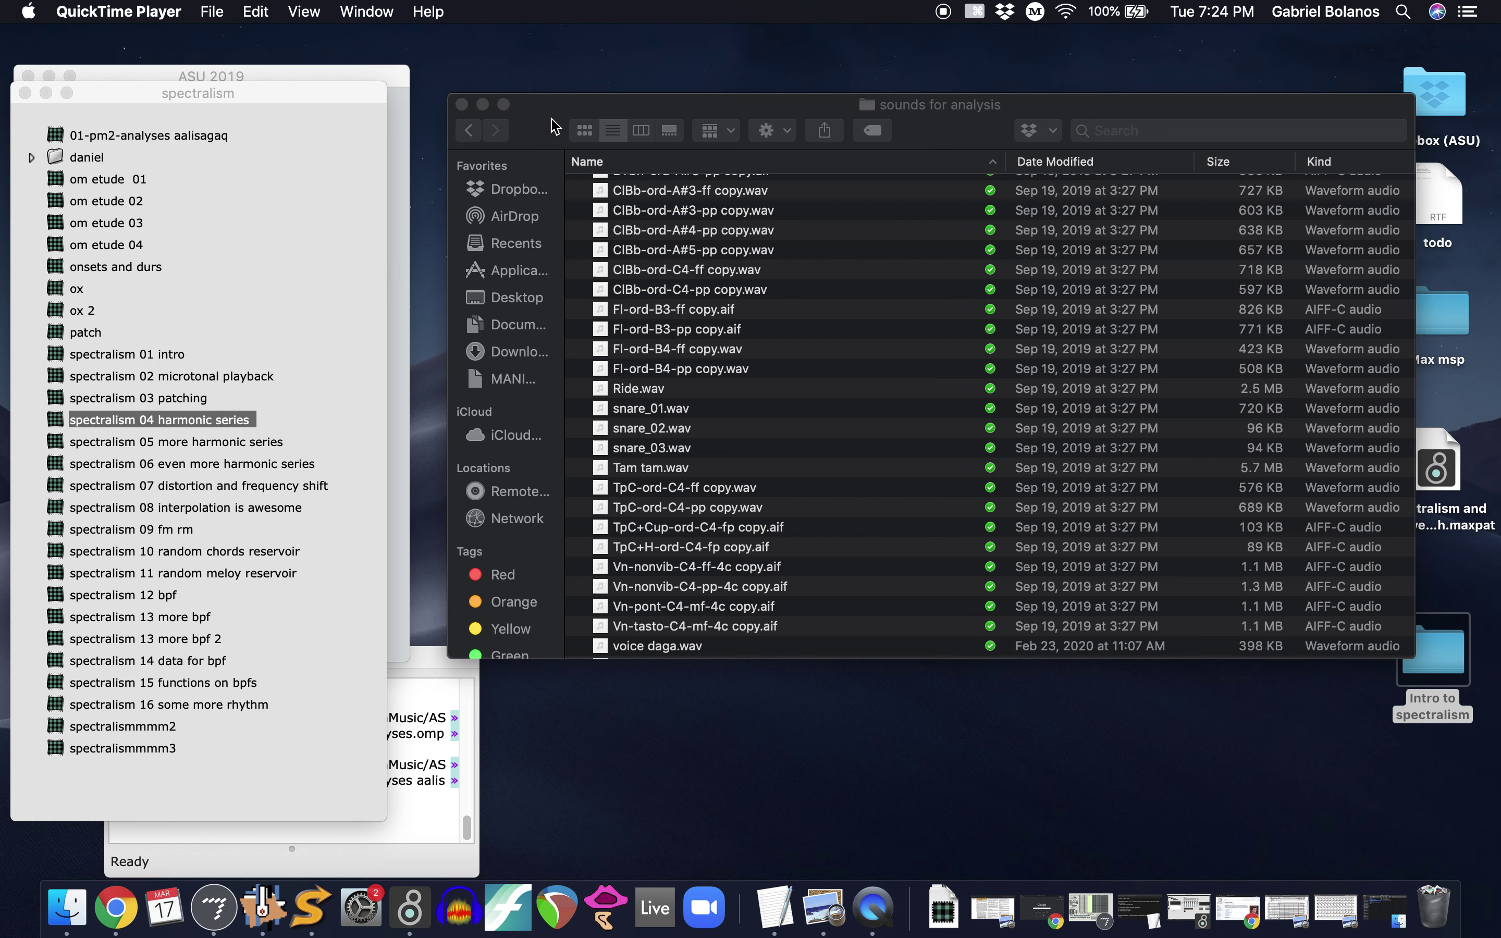
# Move SPEAR's playback controls fully into view, then browse the sounds for analysis folder listing
pyautogui.click(310, 911)
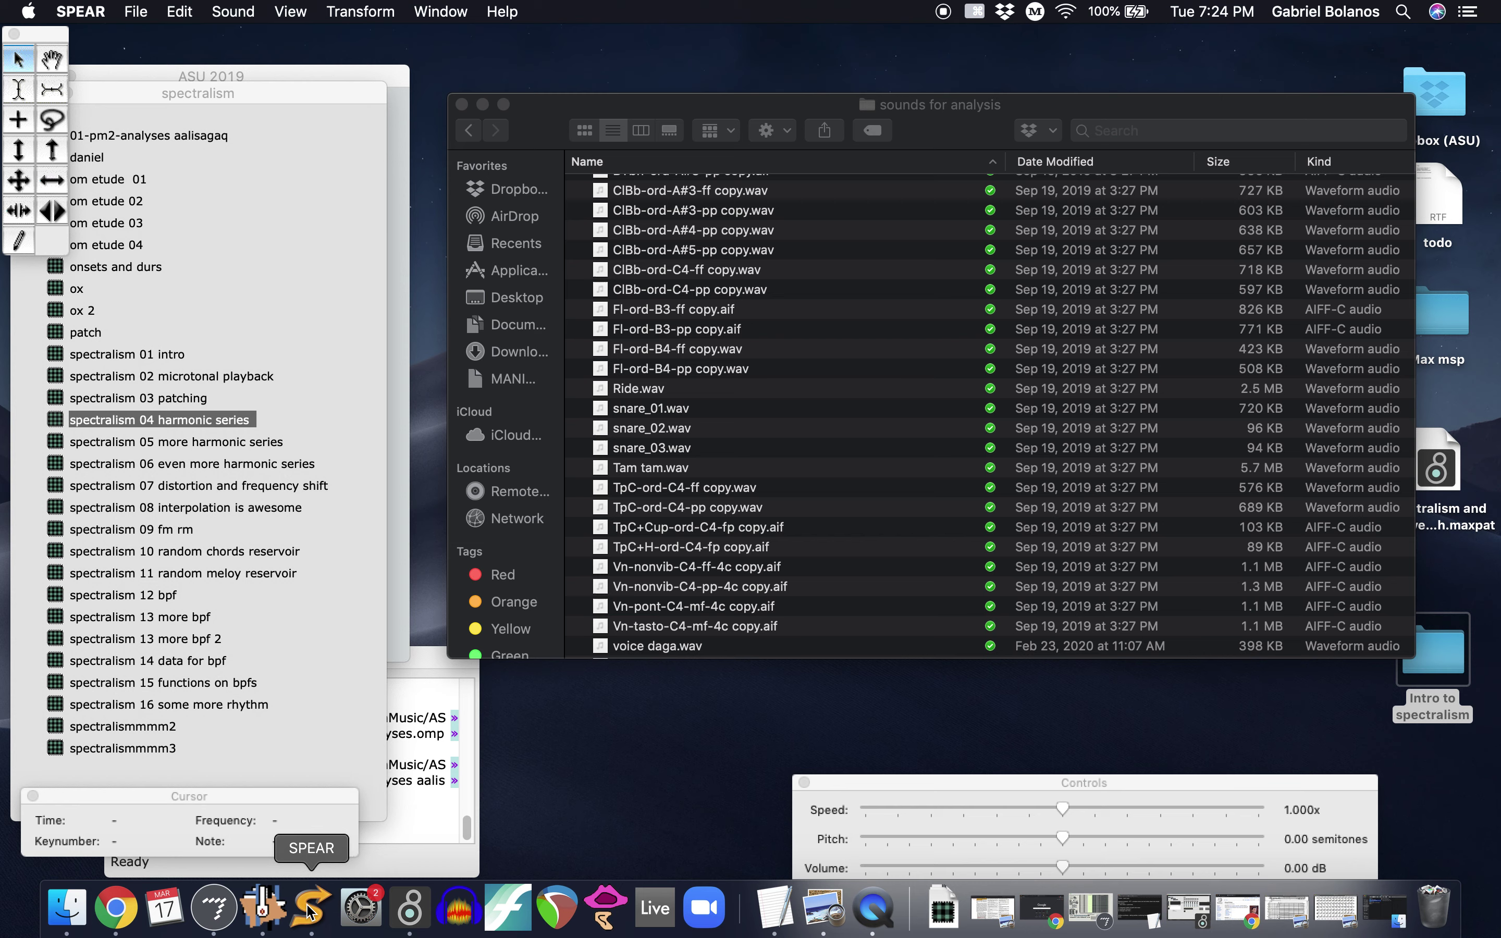
pyautogui.moveTo(972, 787); pyautogui.dragTo(996, 706)
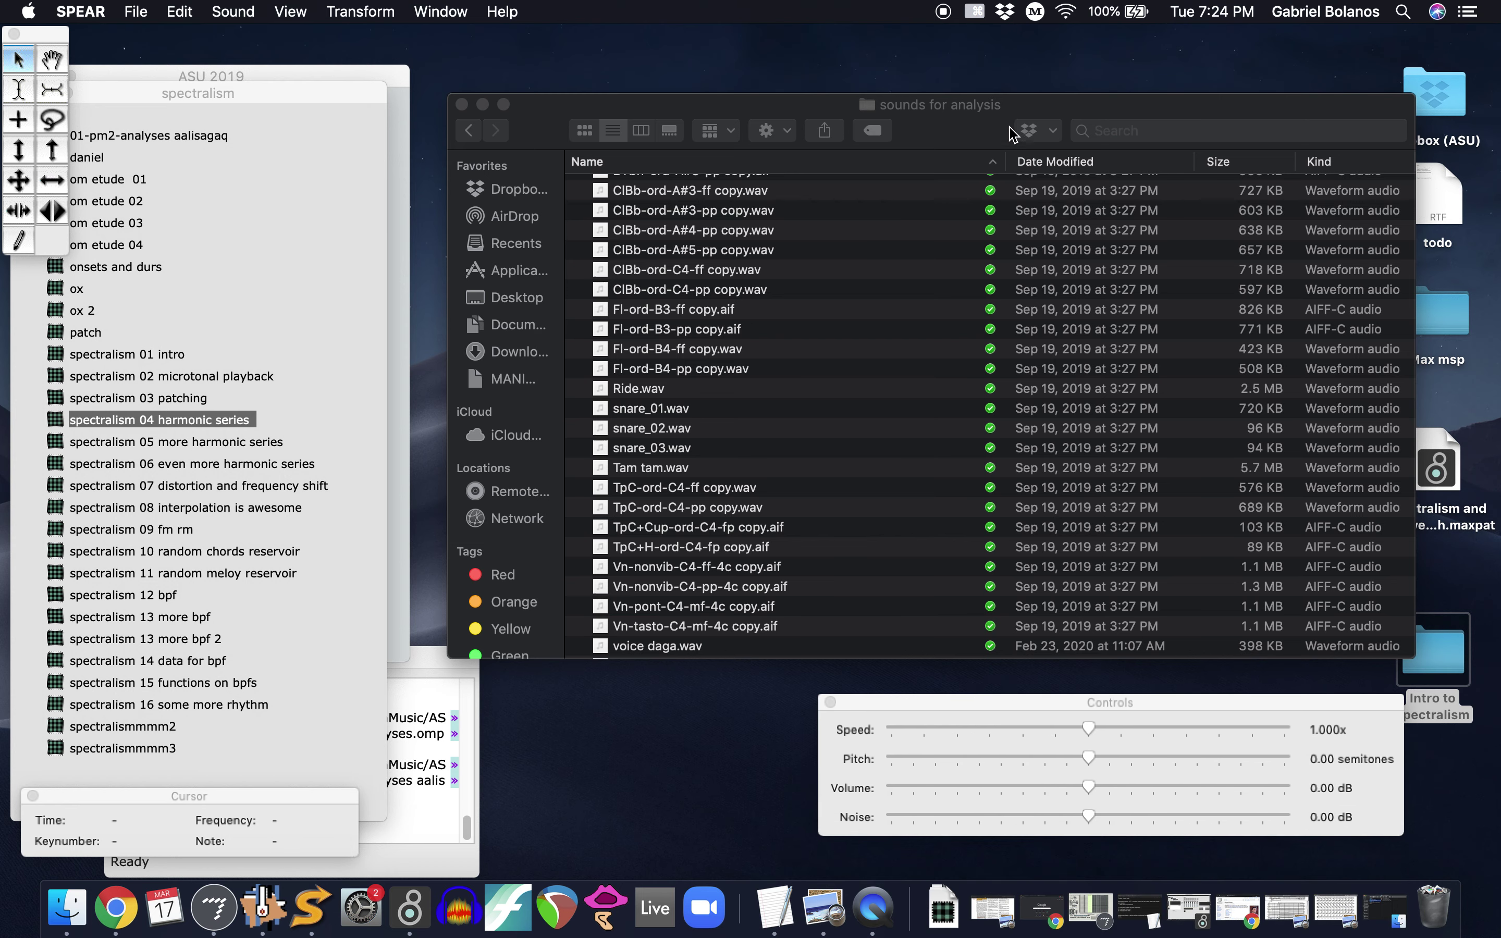
pyautogui.click(950, 137)
pyautogui.press('a')
pyautogui.press('a')
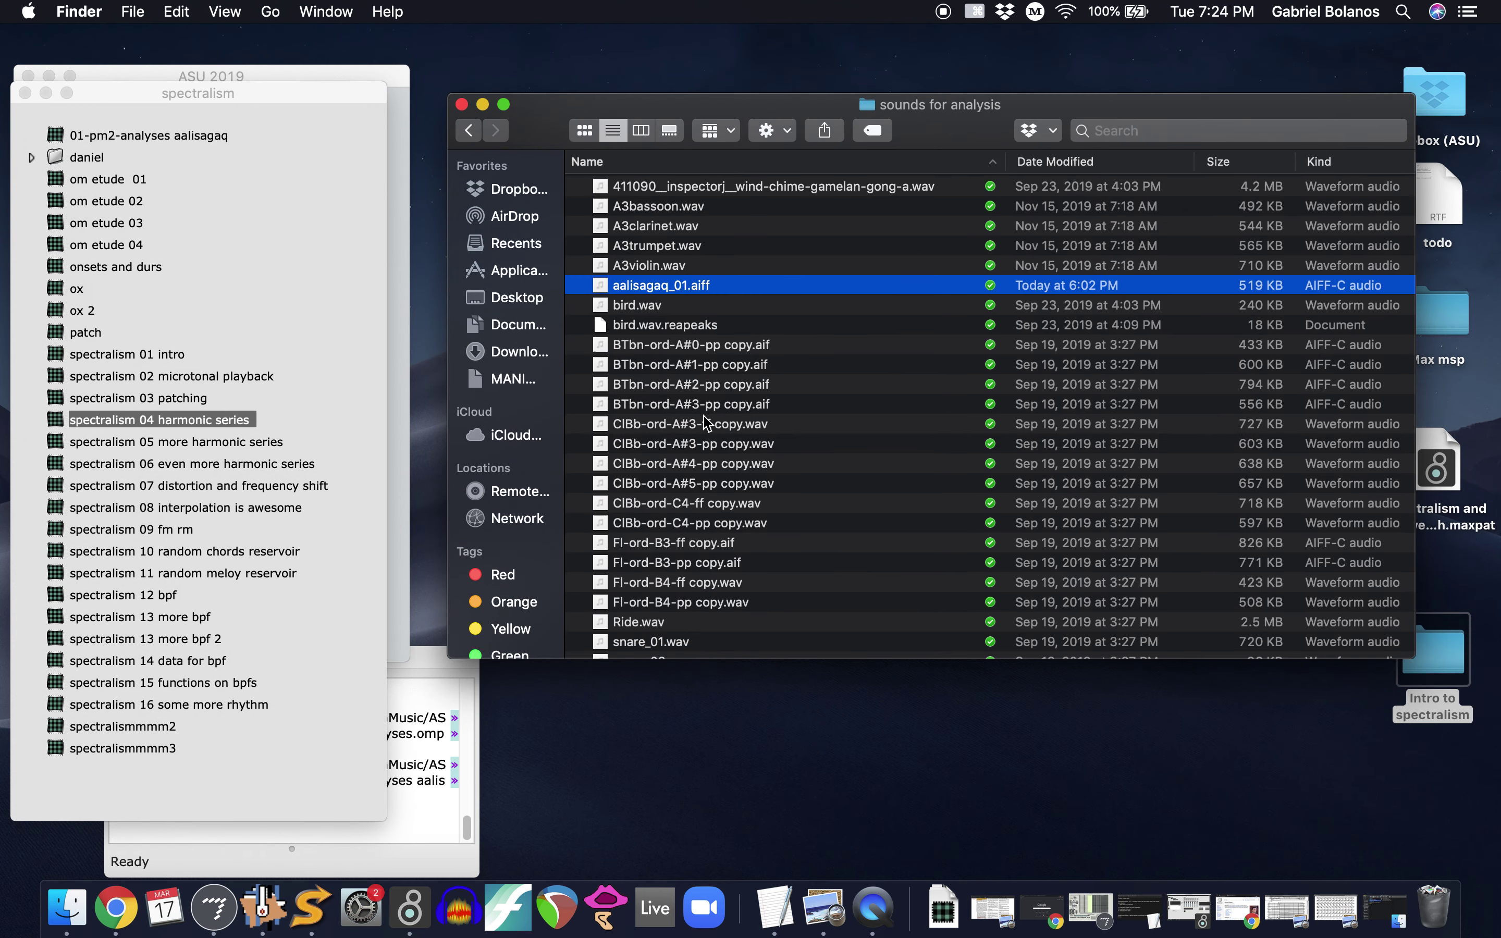
pyautogui.click(658, 371)
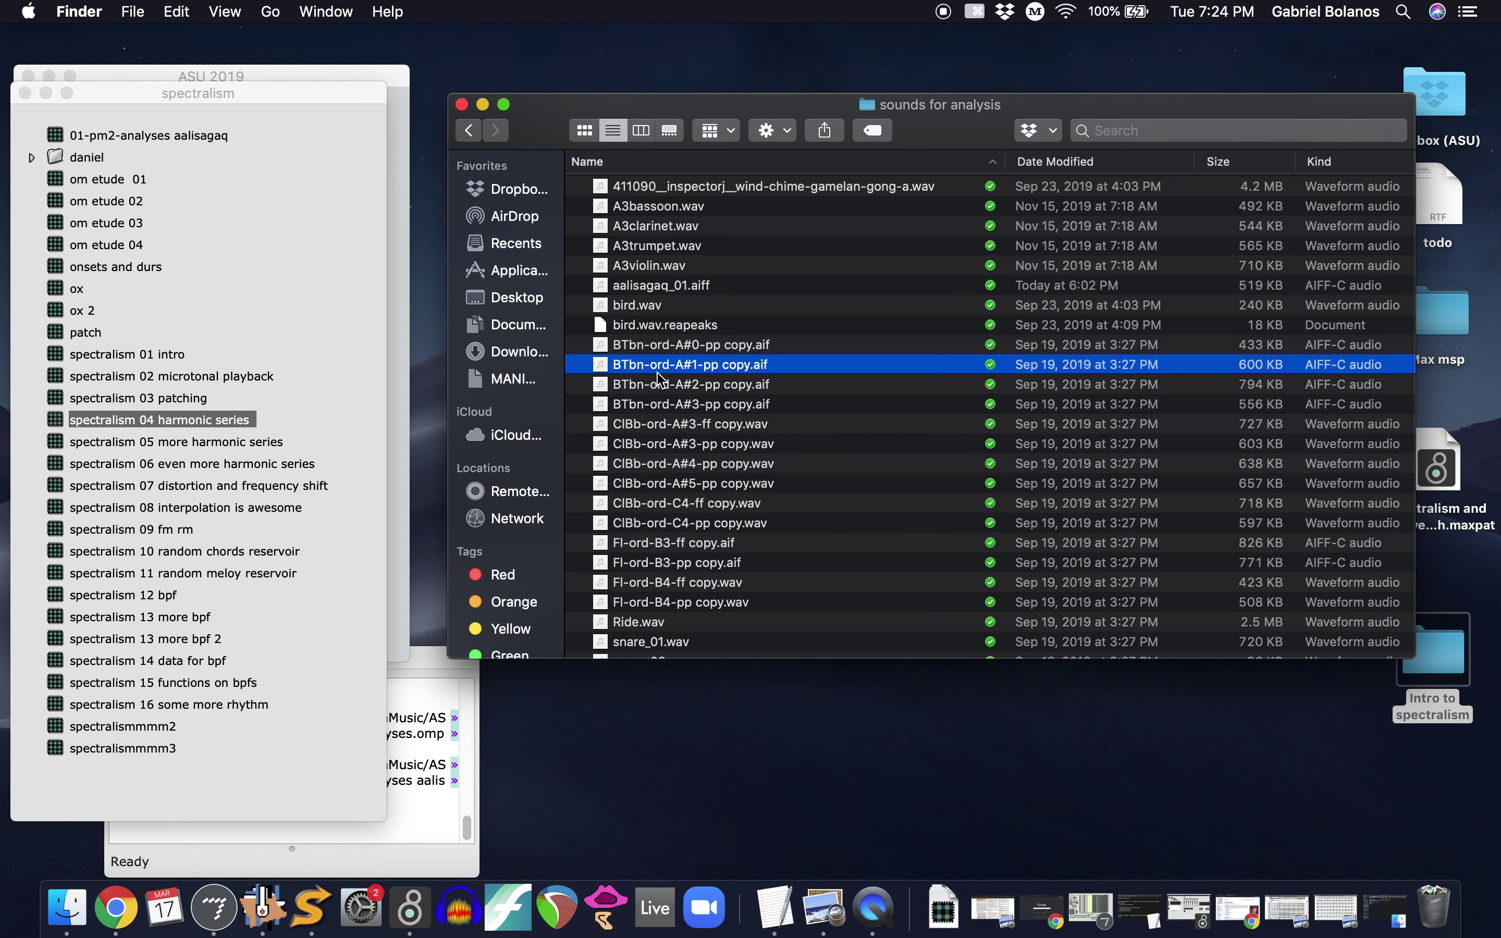
pyautogui.scroll(-2, 664, 422)
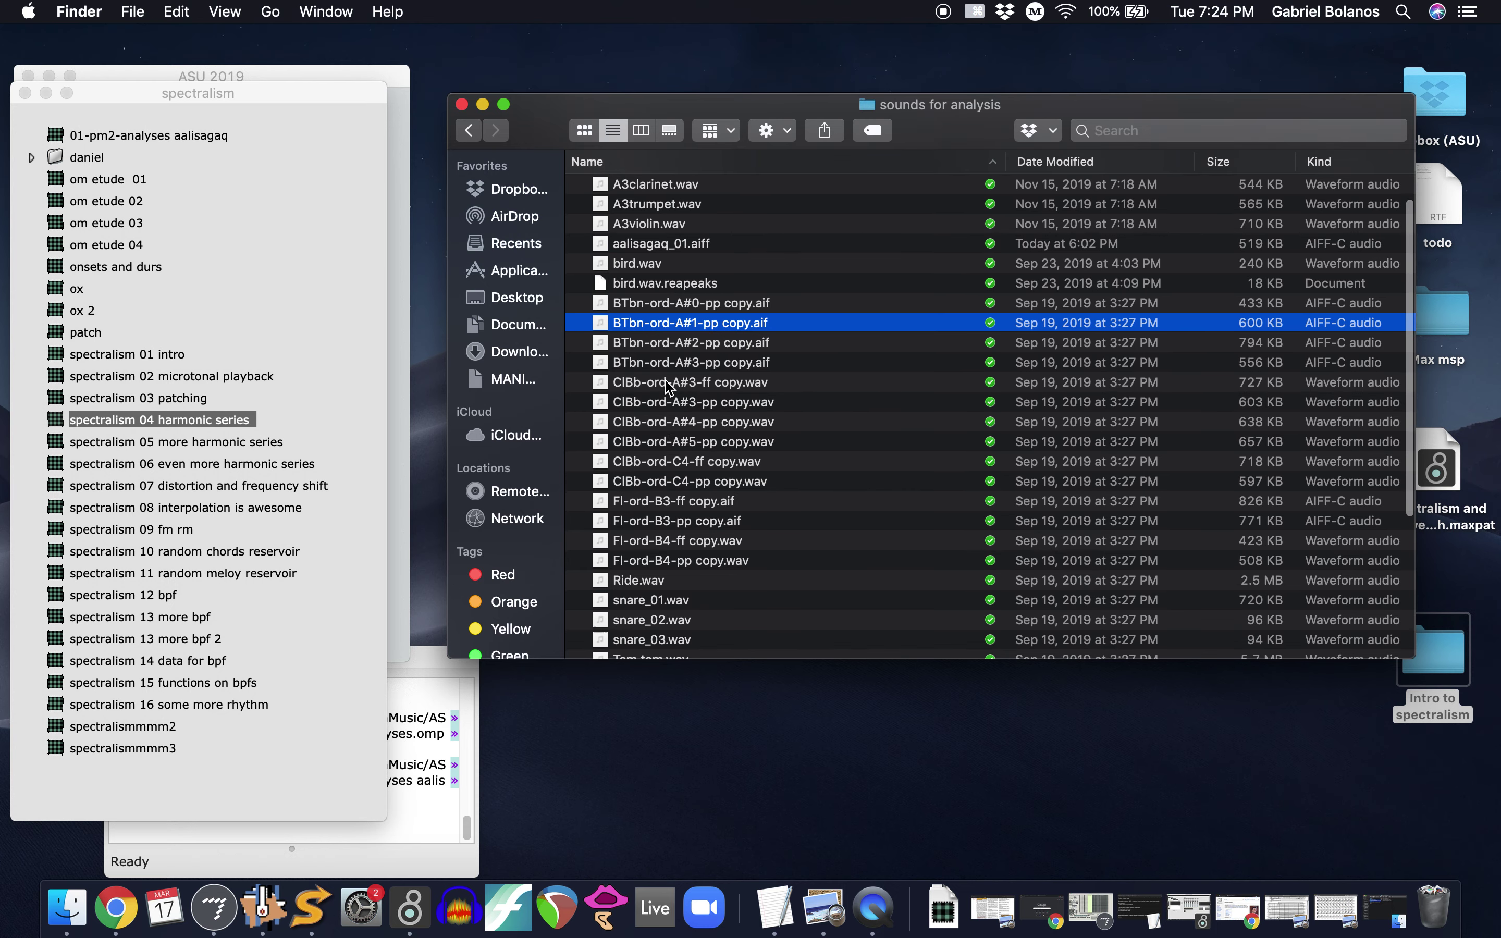
# Open ClBb-ord-A#3-pp copy.wav in SPEAR, analyse it into partials at 60 Hz, and play it
pyautogui.moveTo(678, 410); pyautogui.dragTo(314, 909)
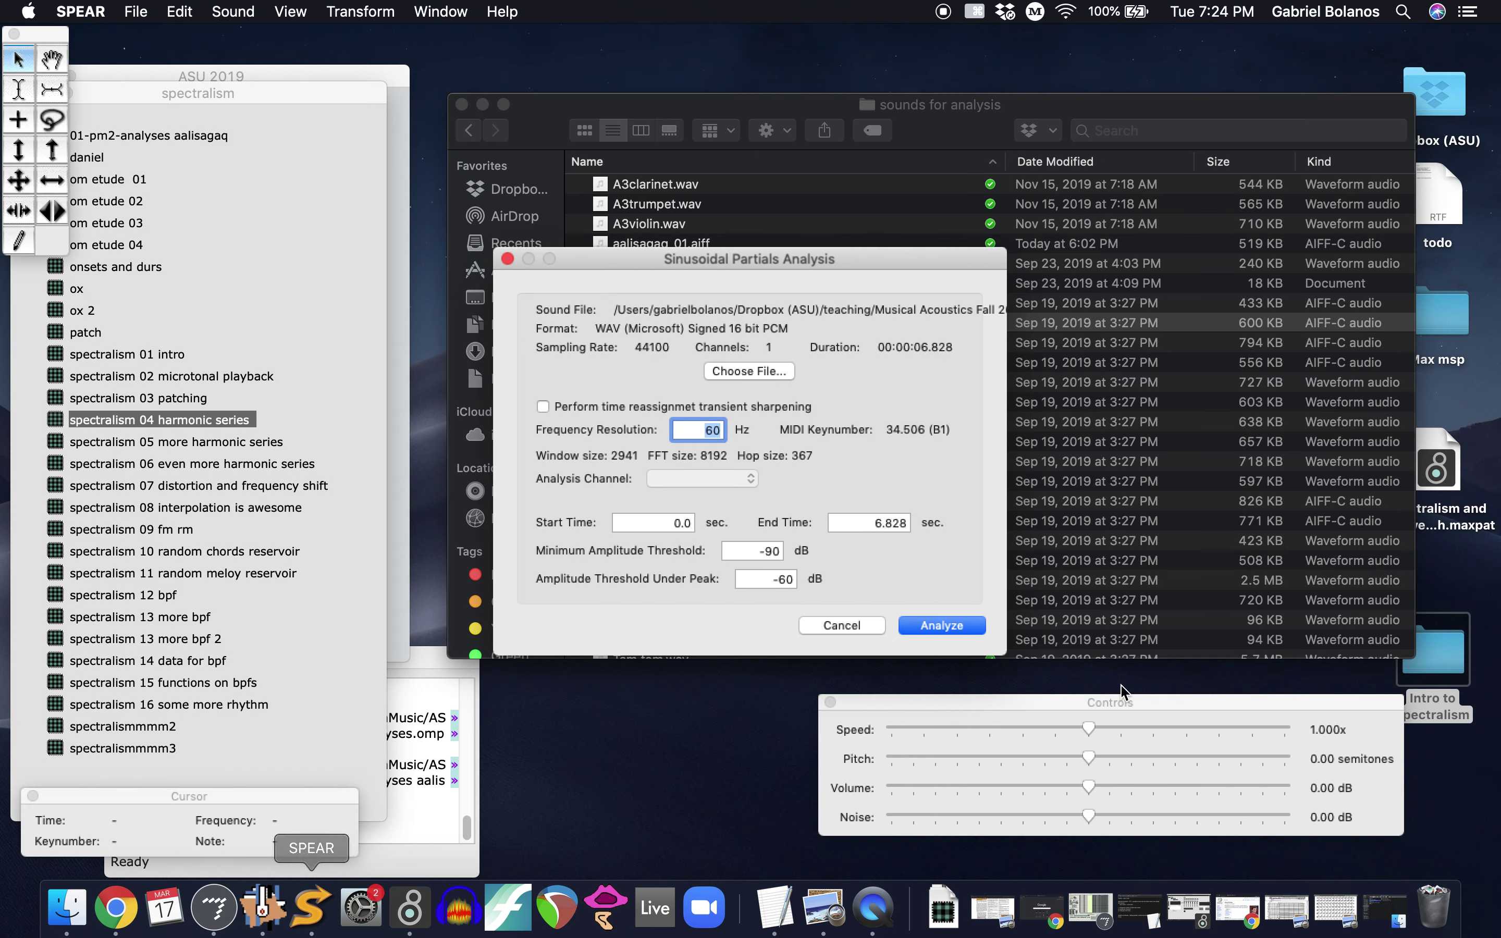
pyautogui.click(956, 625)
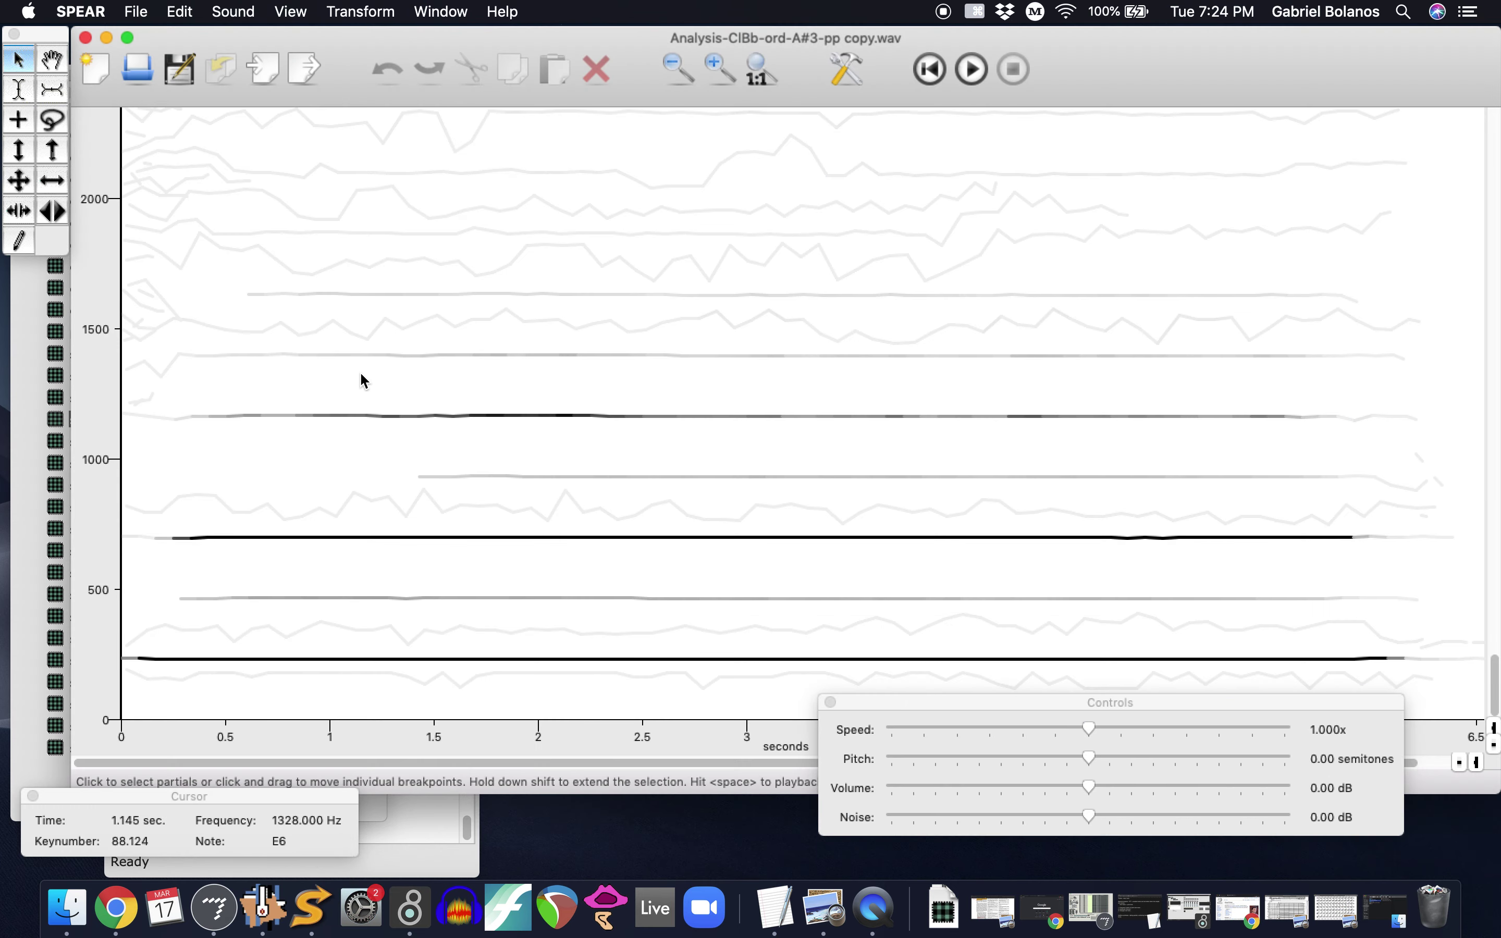
pyautogui.press('space')
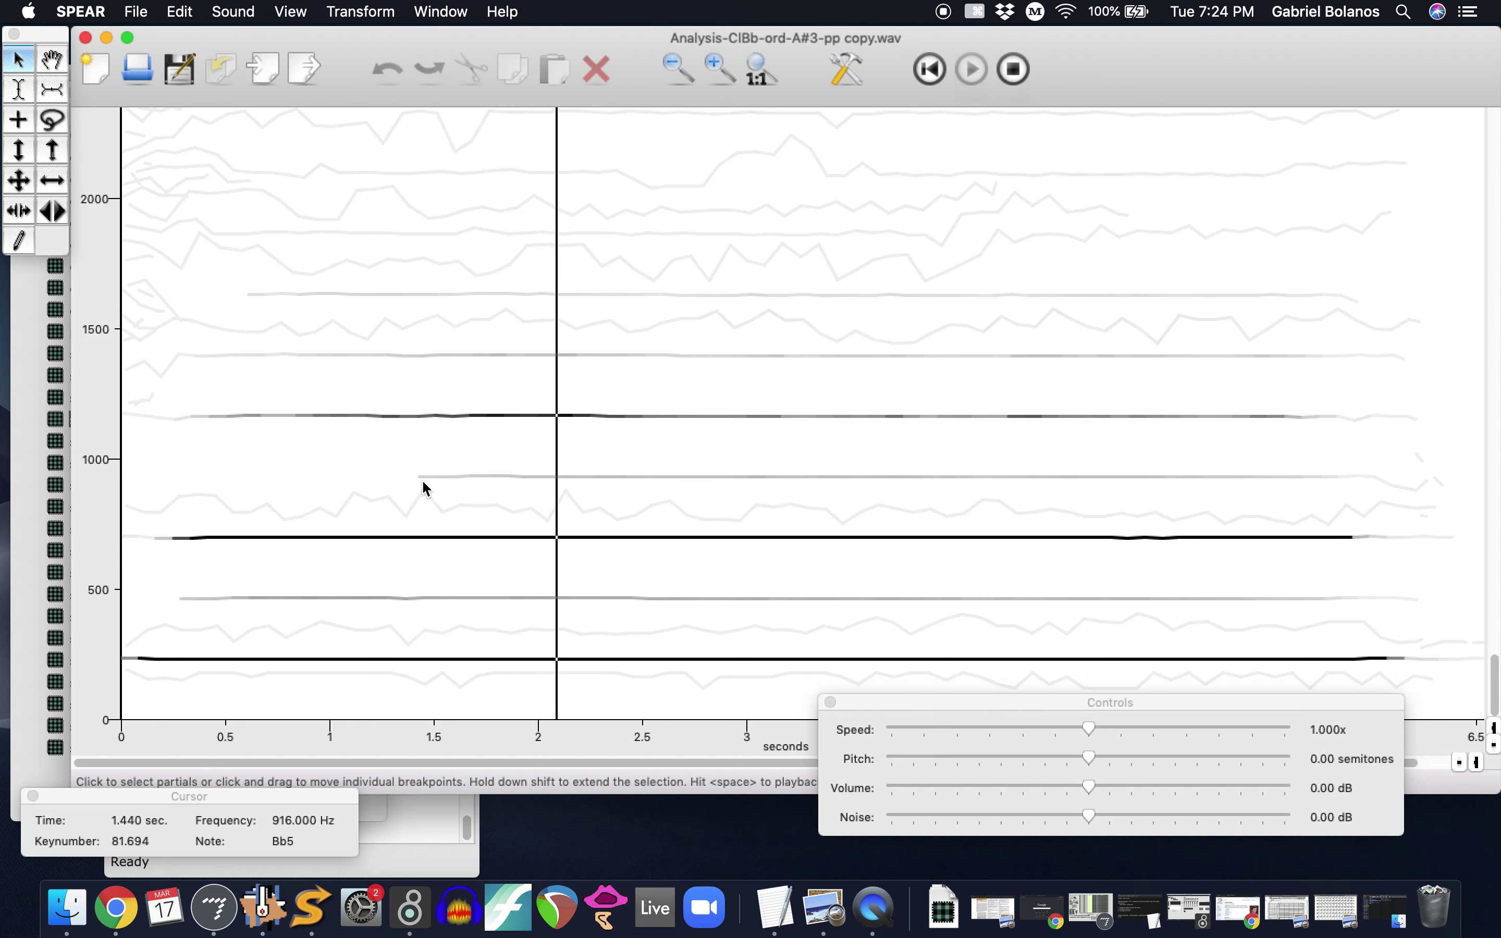
pyautogui.press('space')
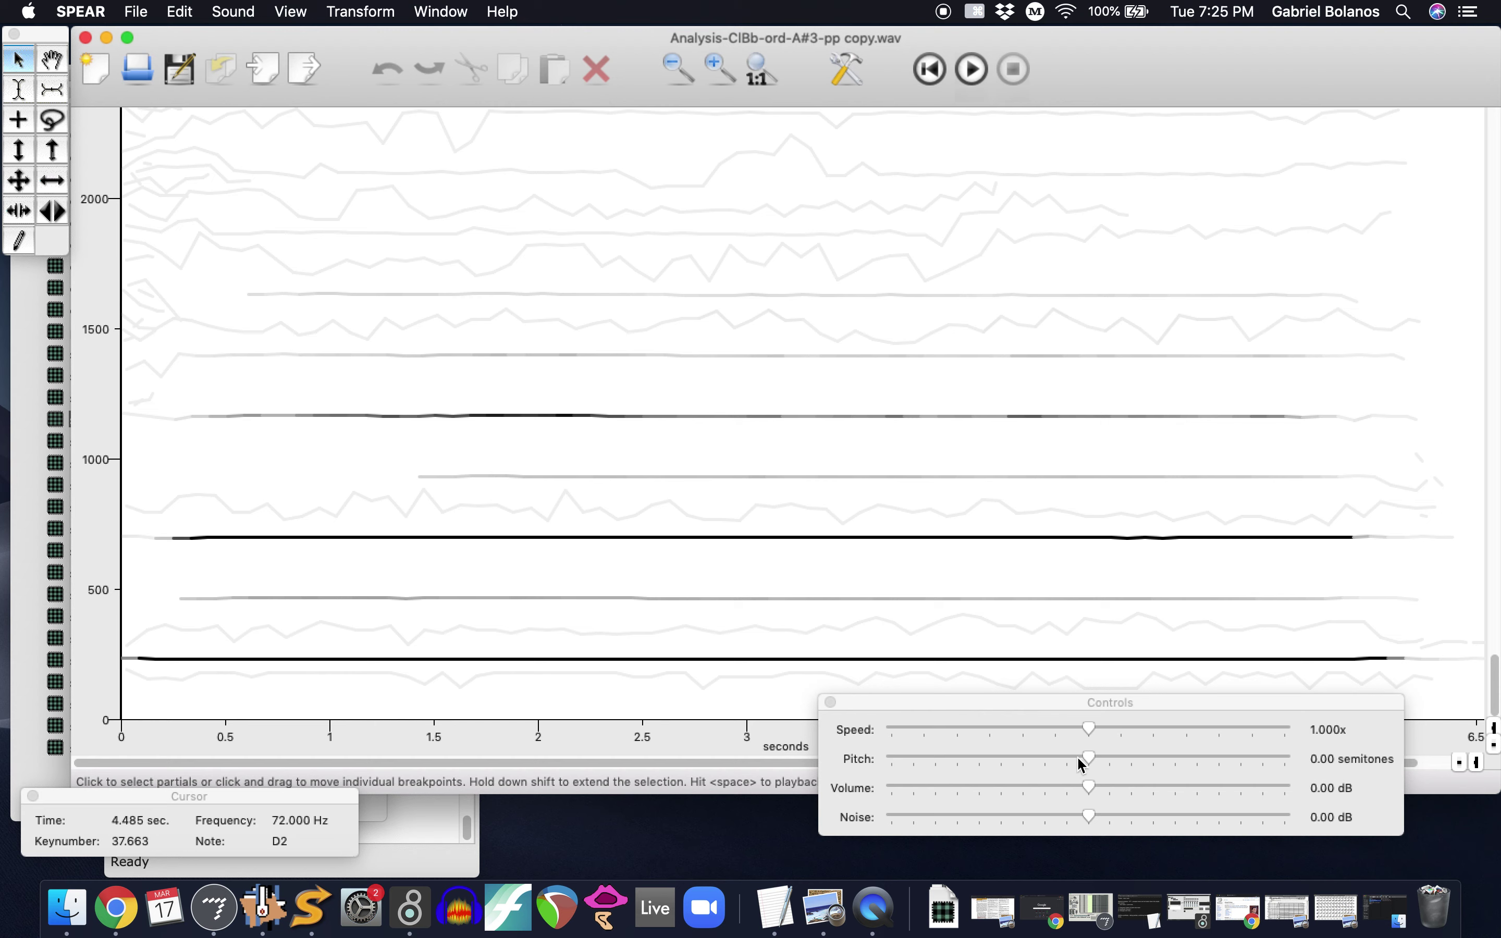
# Audition the analysis while trying the pitch and noise sliders, leaving volume at -13.50 dB
pyautogui.press('space')
pyautogui.moveTo(1093, 762); pyautogui.dragTo(979, 785)
pyautogui.press('space')
pyautogui.press('space')
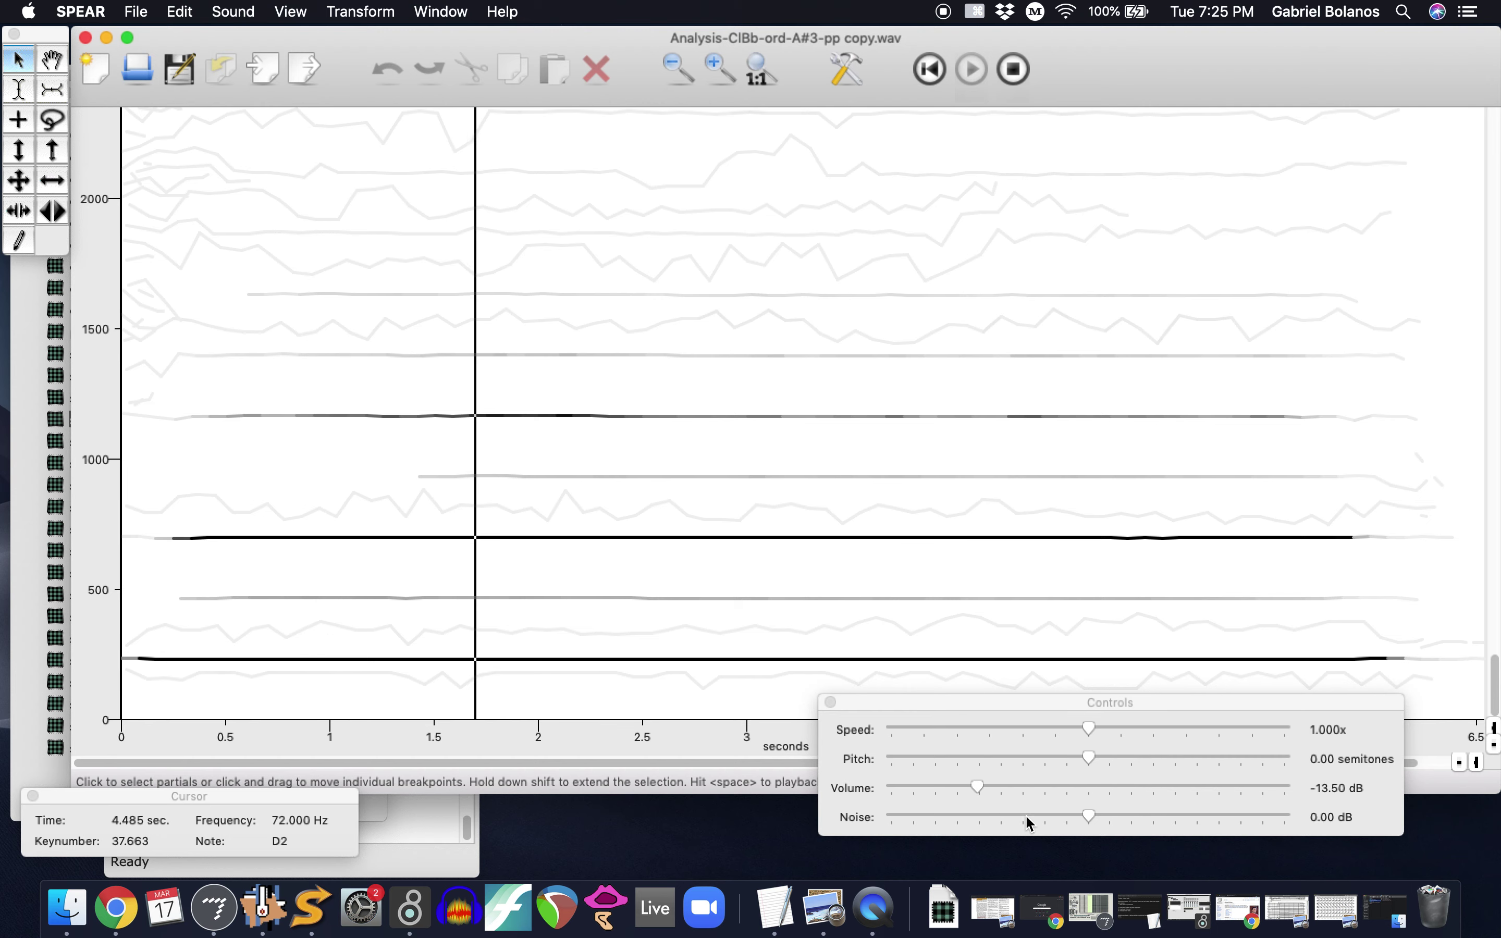
pyautogui.press('space')
pyautogui.moveTo(1090, 818)
pyautogui.mouseDown()
pyautogui.moveTo(818, 810)
pyautogui.moveTo(1284, 822)
pyautogui.moveTo(1006, 814)
pyautogui.moveTo(1095, 828)
pyautogui.mouseUp()
pyautogui.press('space')
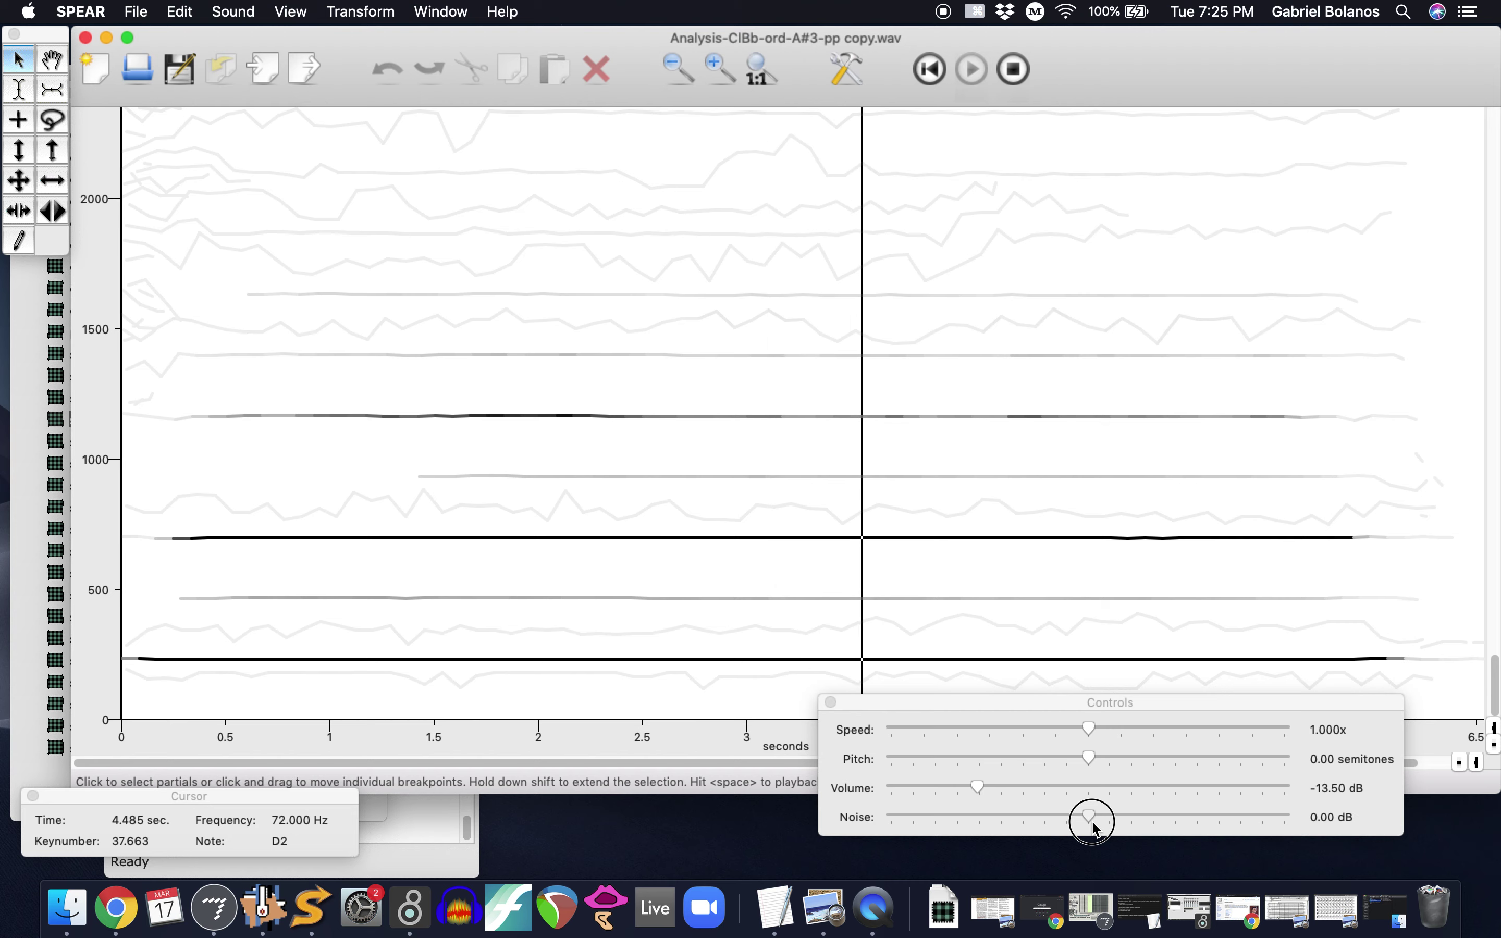
pyautogui.press('space')
# Lower the controls panel and zoom the frequency view out to about 3600 Hz
pyautogui.moveTo(850, 702); pyautogui.dragTo(858, 738)
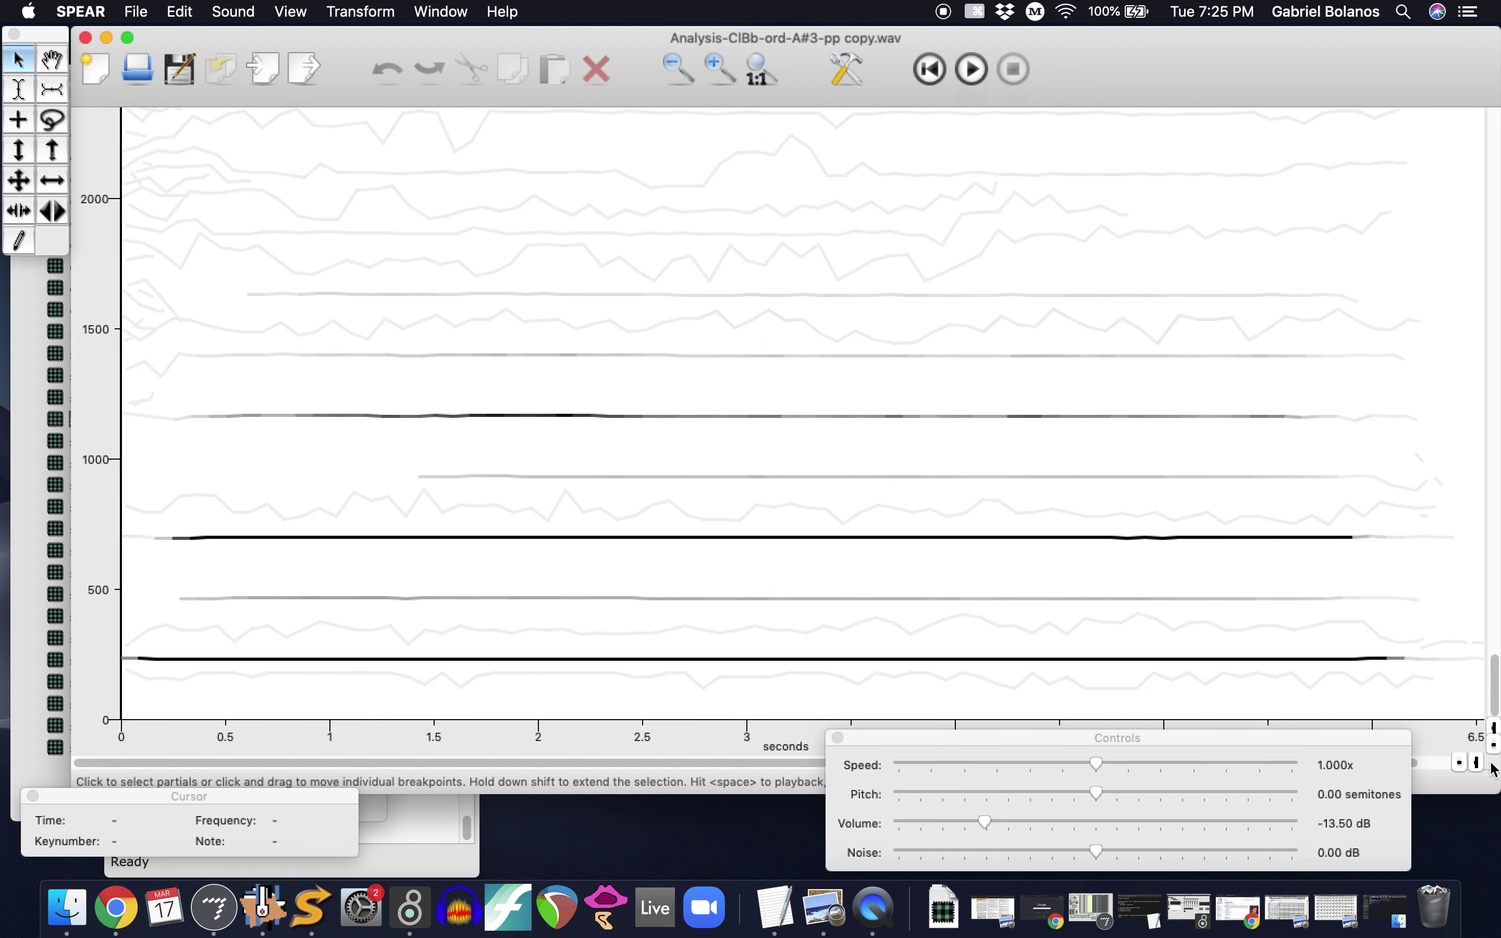
pyautogui.click(1495, 747)
pyautogui.click(1495, 747)
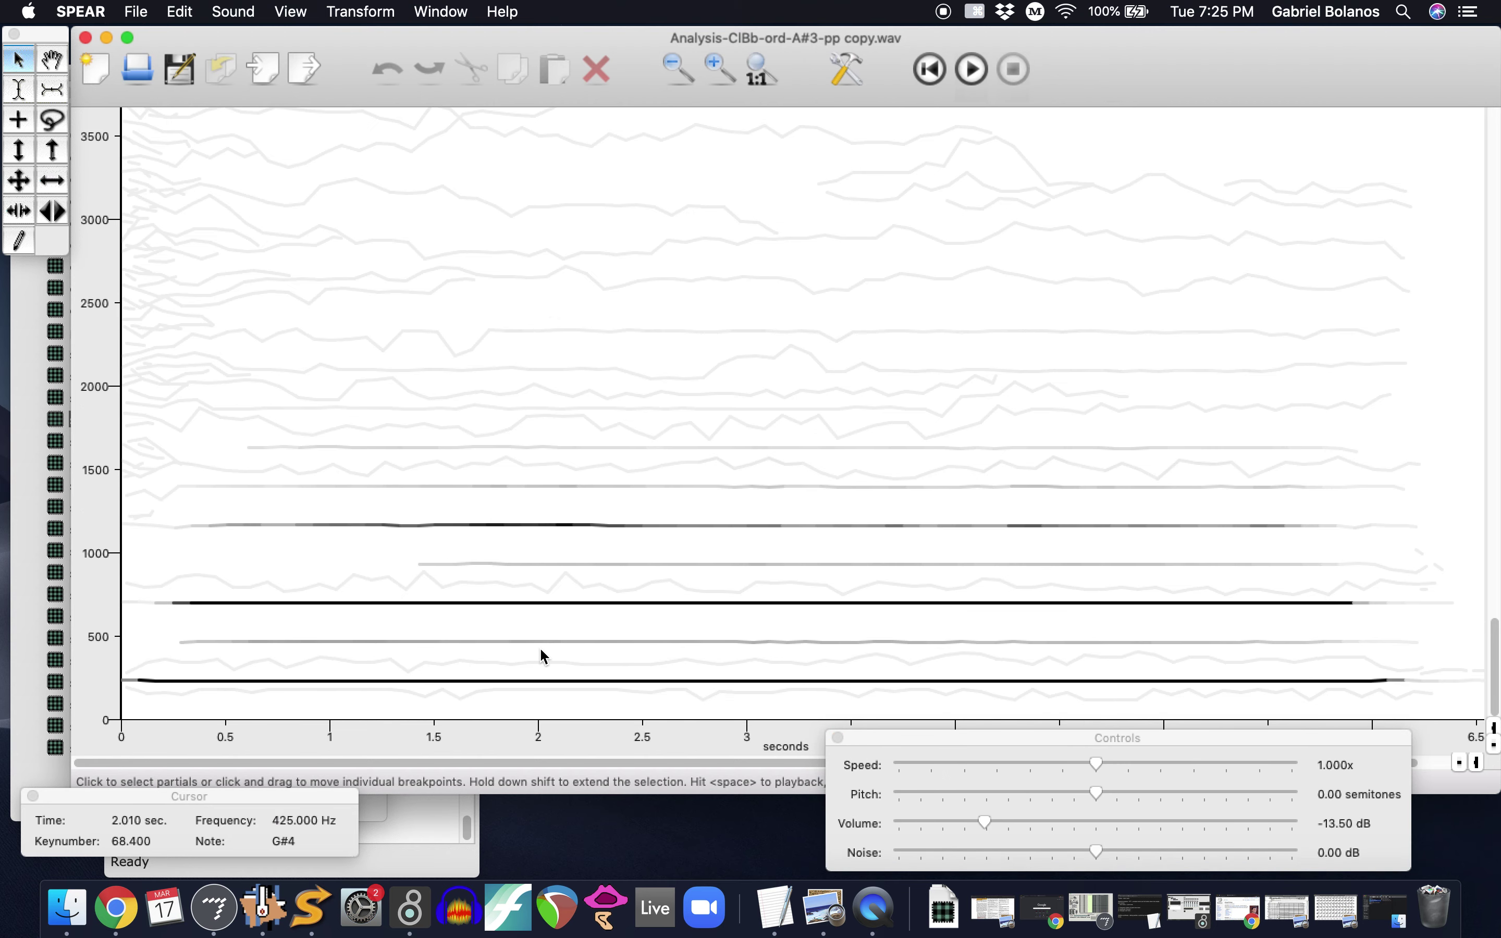
# While playing, delete the partials near 700, 1156, 968 and 494 Hz
pyautogui.click(517, 681)
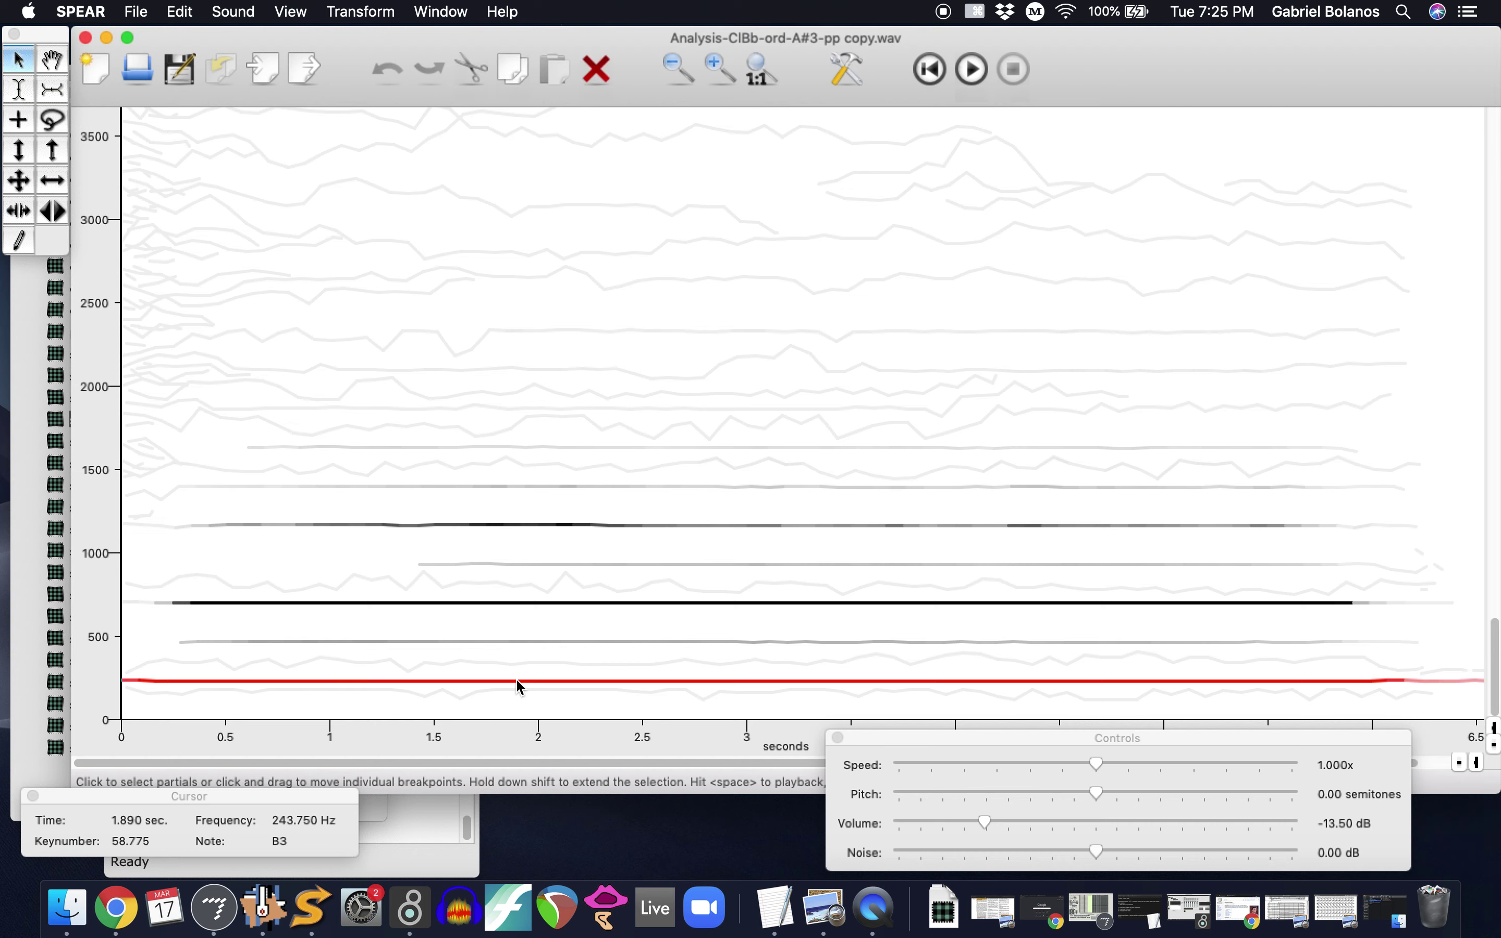
pyautogui.press('space')
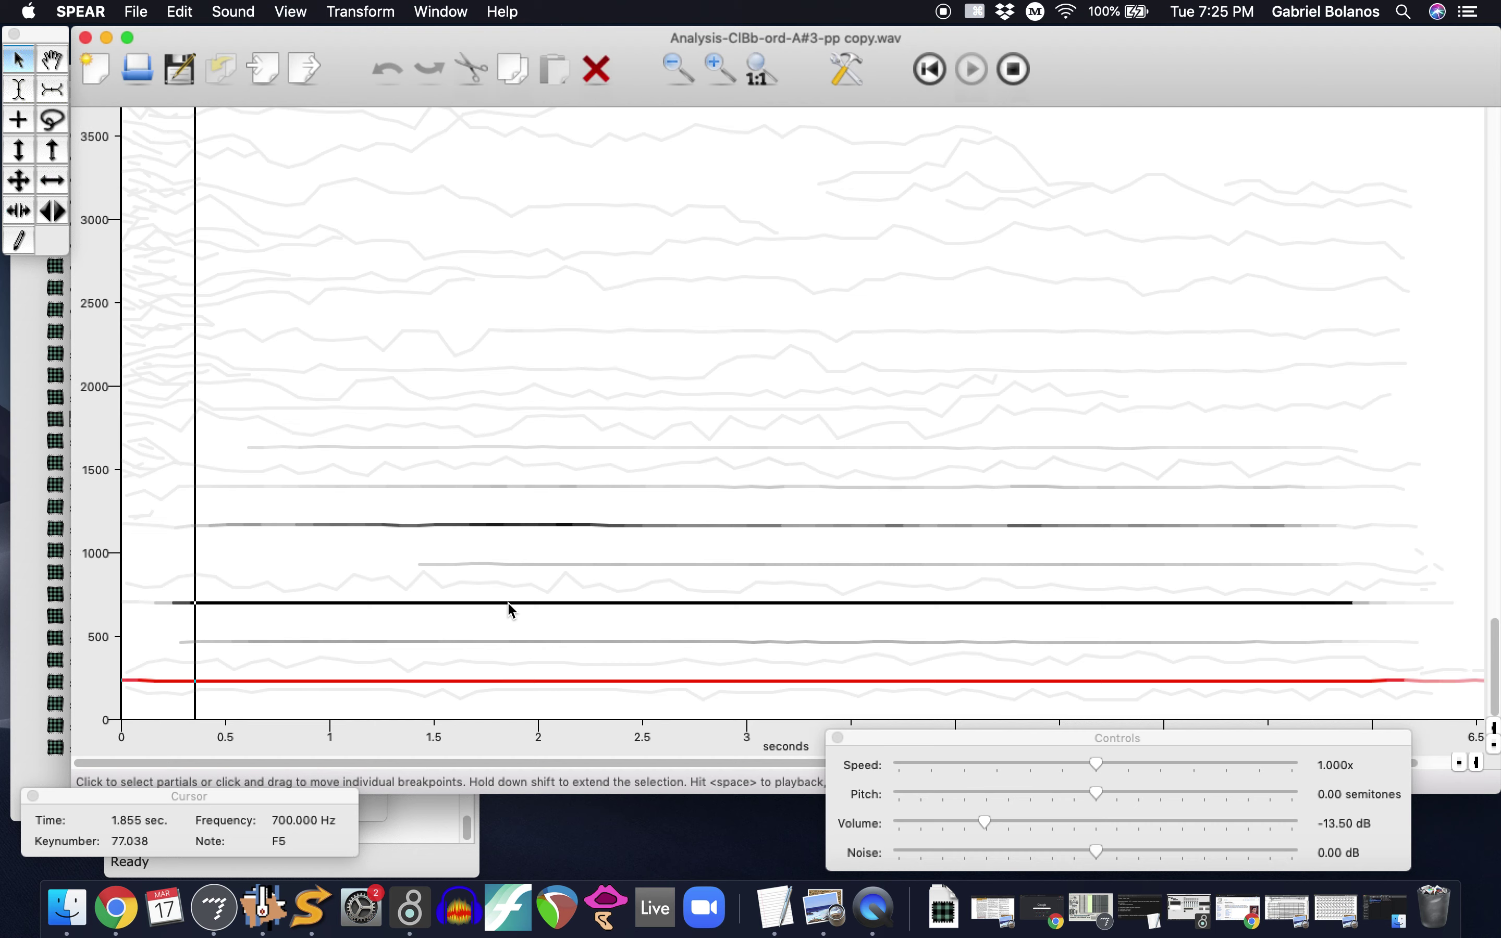
pyautogui.click(509, 603)
pyautogui.press('Delete')
pyautogui.click(555, 525)
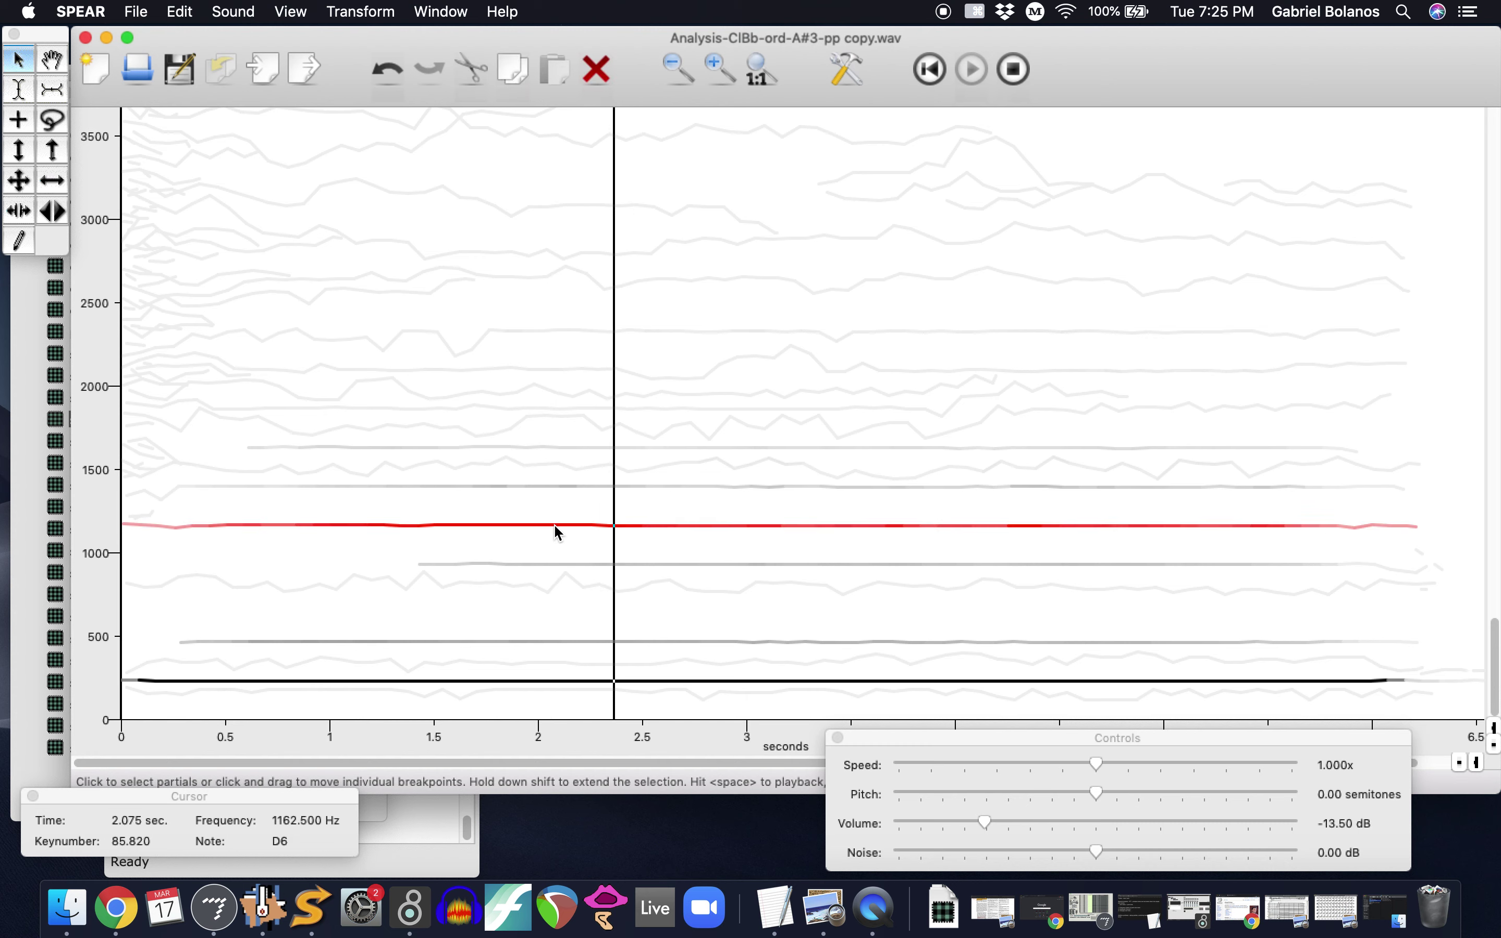
pyautogui.press('Delete')
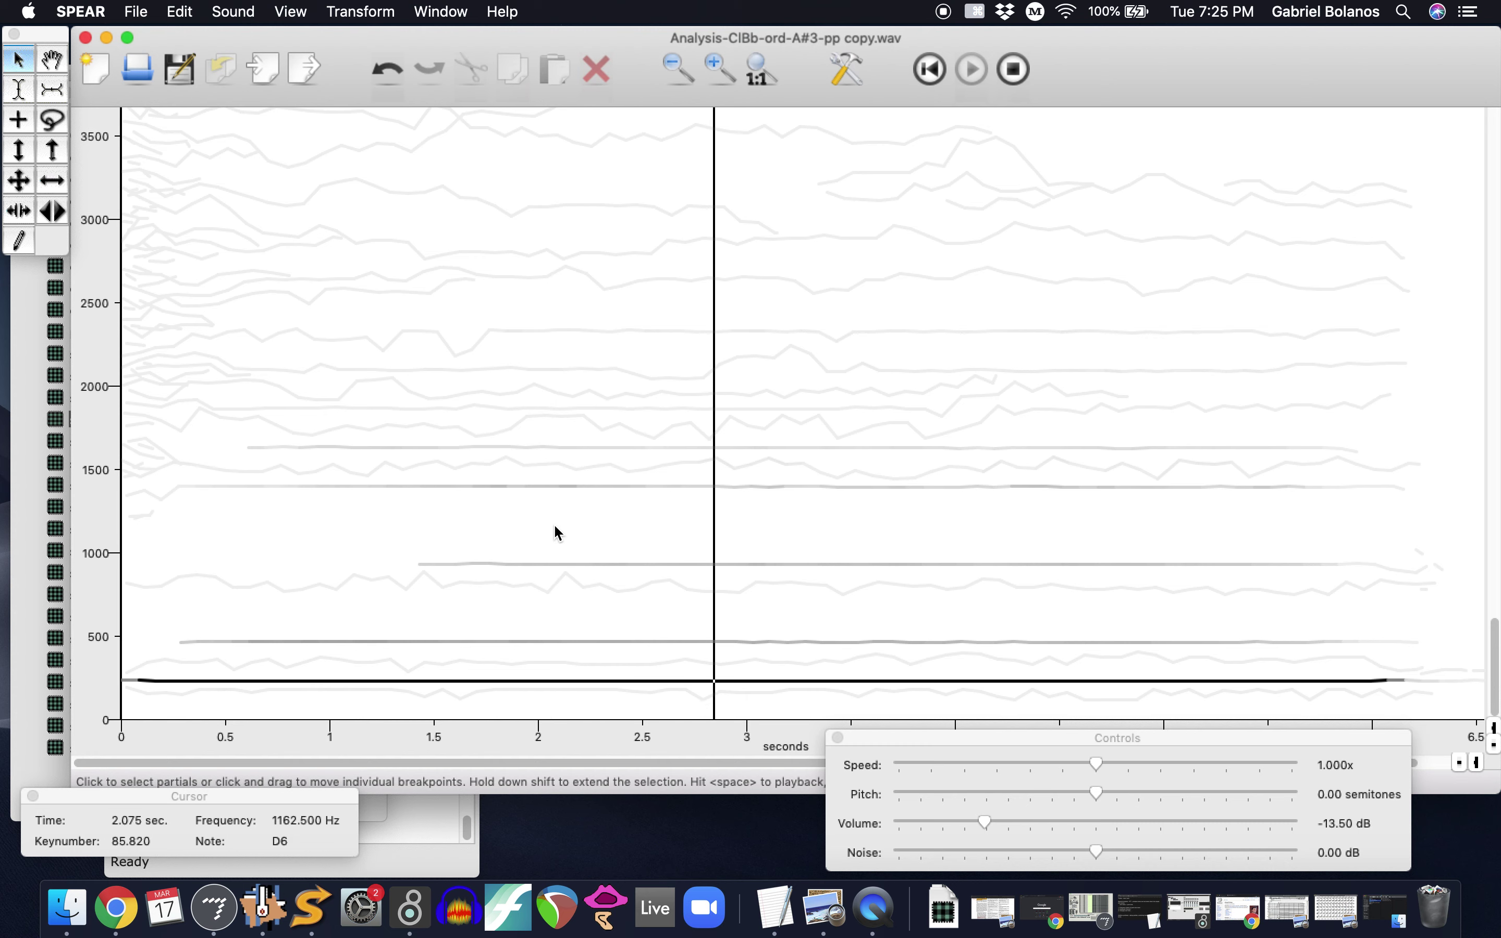
pyautogui.click(643, 564)
pyautogui.press('Delete')
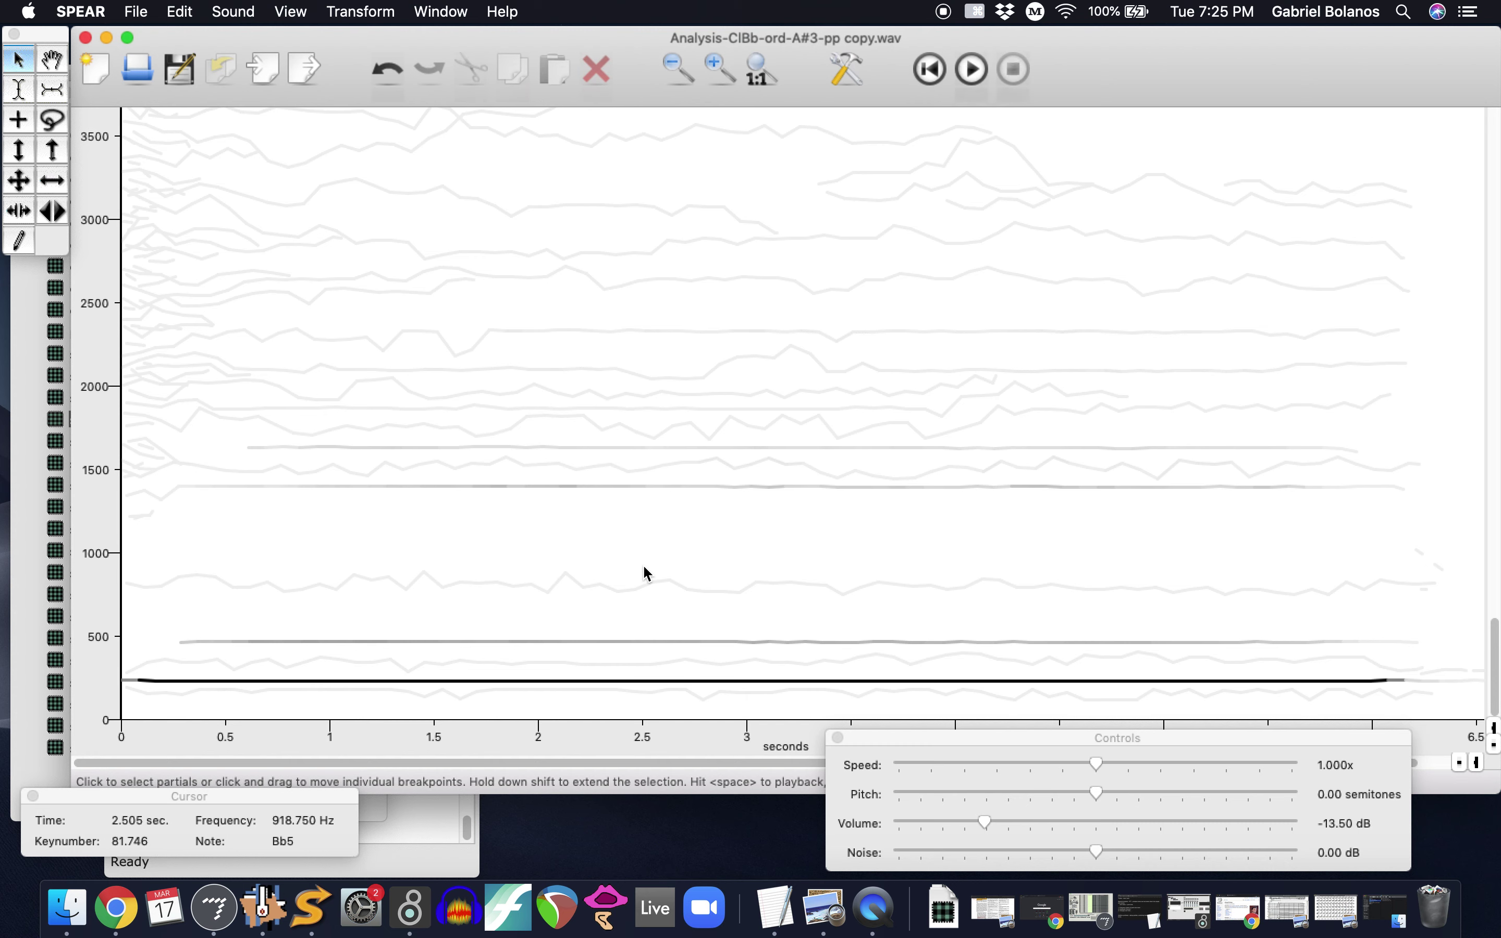
pyautogui.press('space')
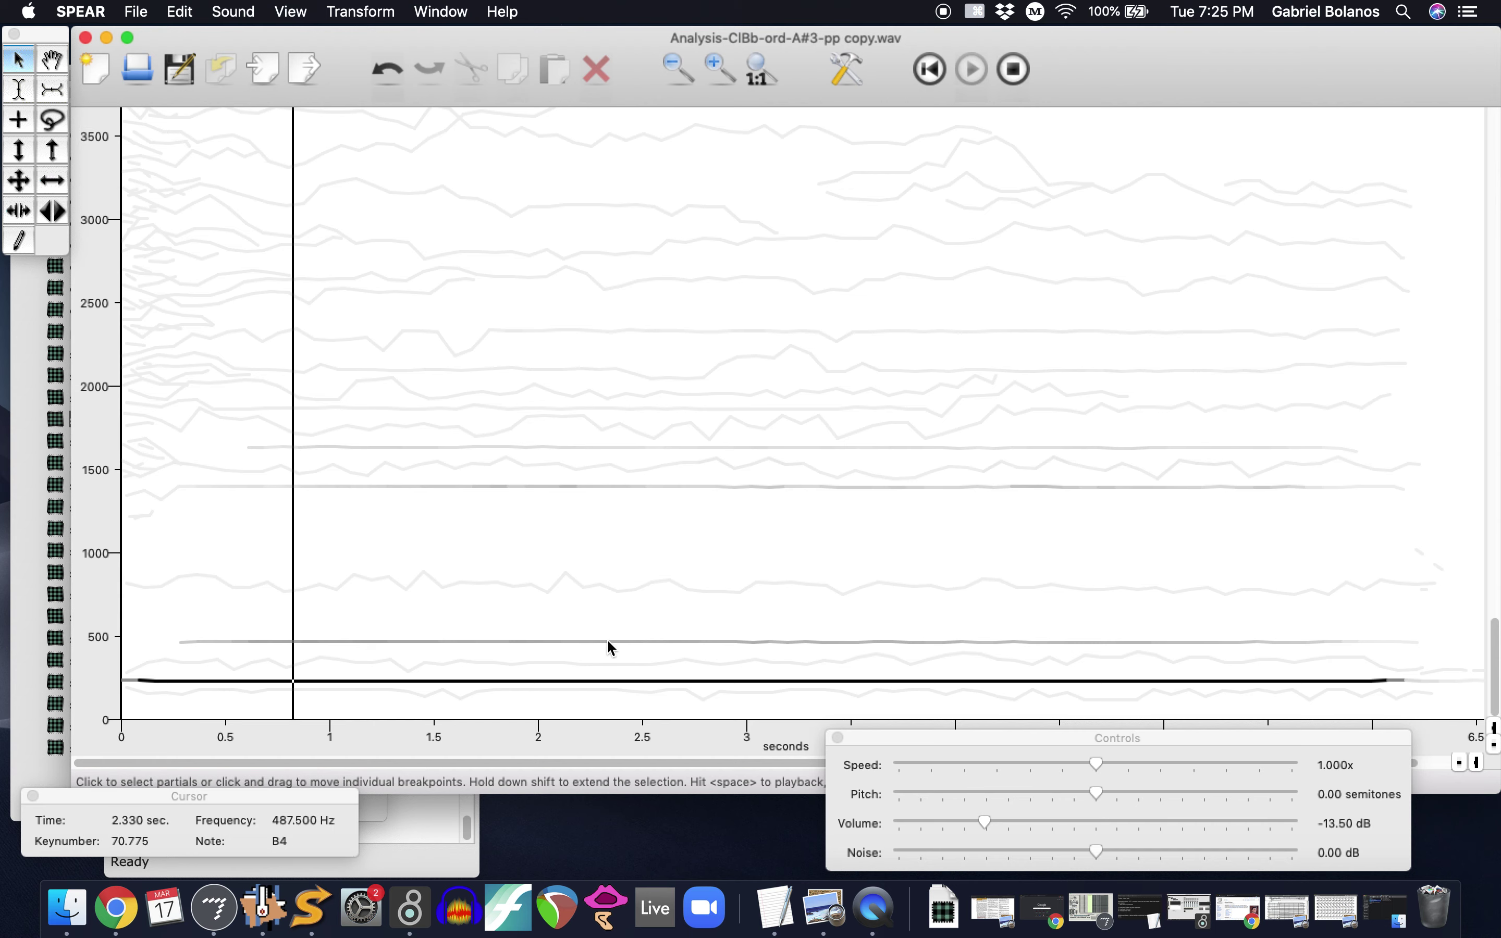
pyautogui.click(607, 640)
pyautogui.press('Delete')
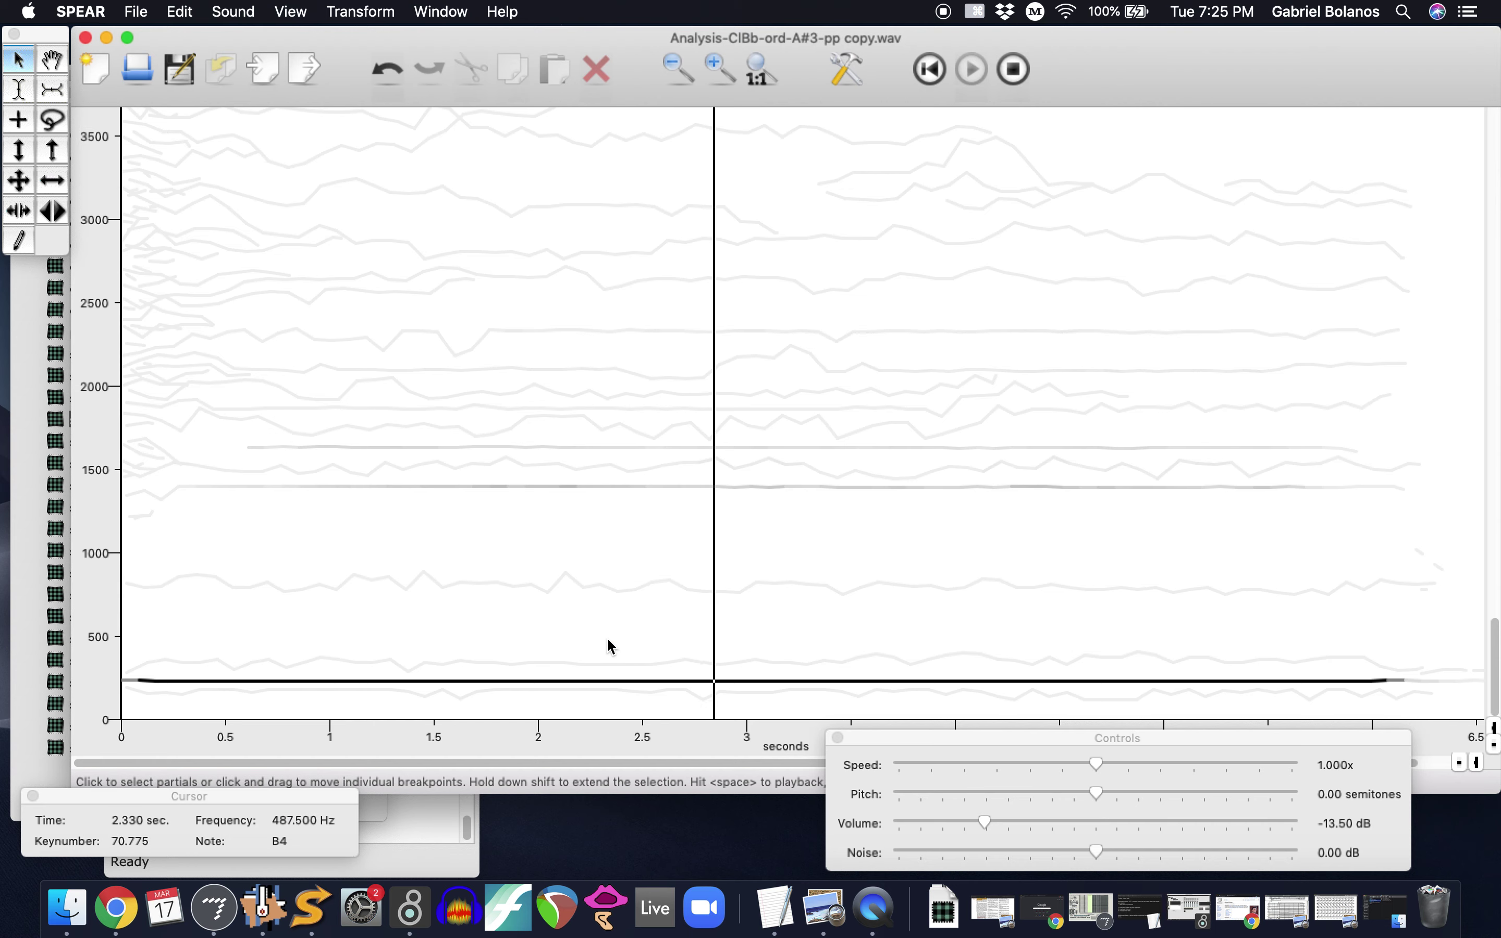
pyautogui.press('space')
# Undo the deletions to restore all partials and replay the clarinet
pyautogui.press('super+z')
pyautogui.press('super+z')
pyautogui.press('super+z')
pyautogui.press('super+z')
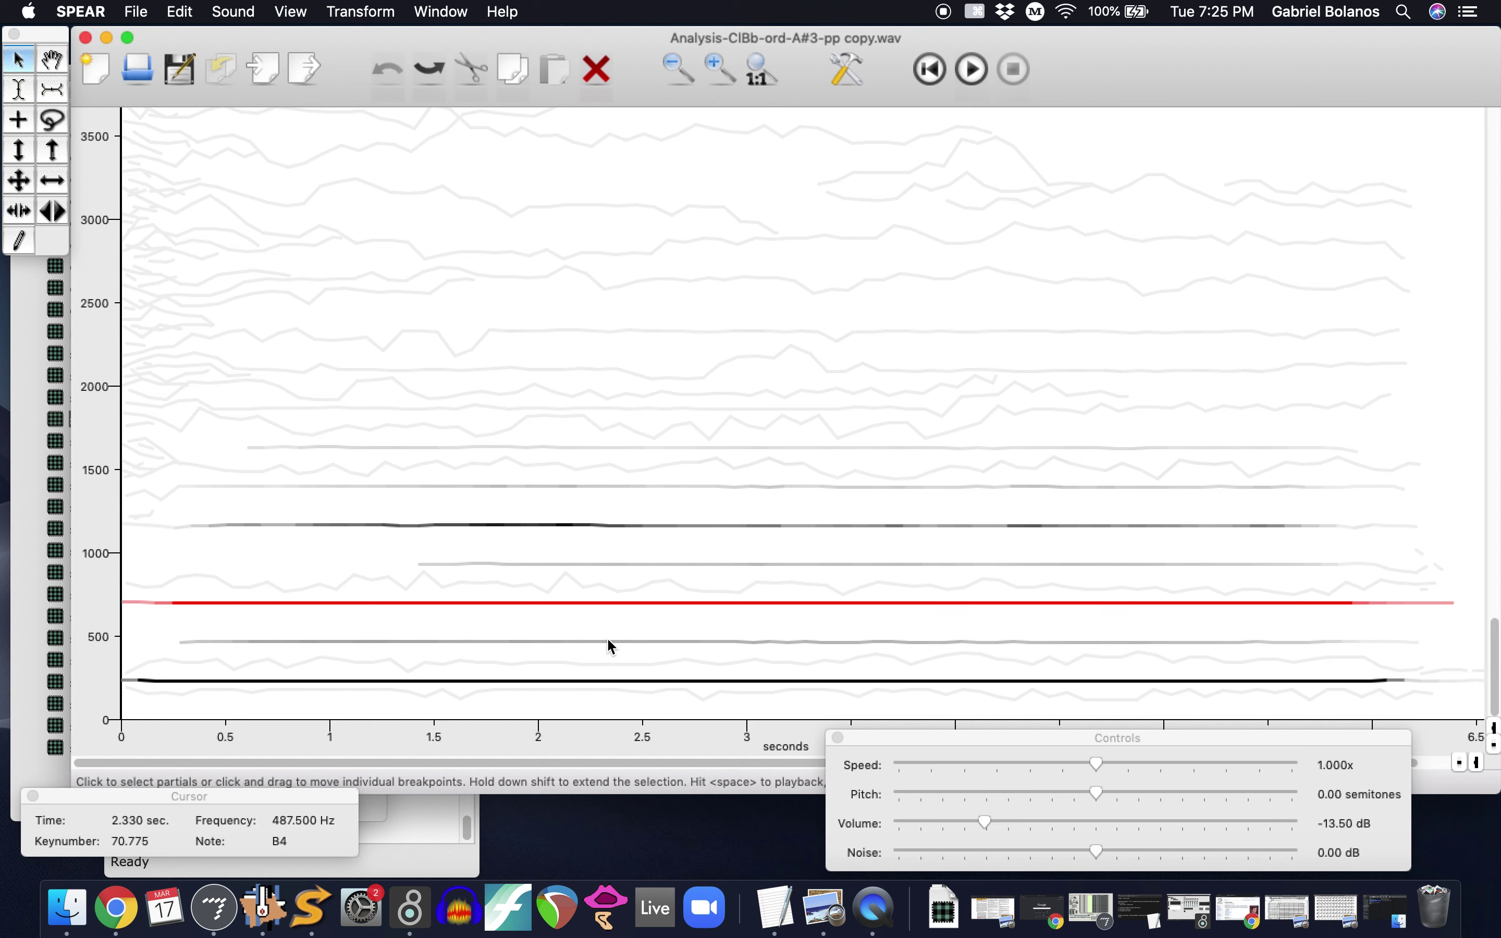
pyautogui.press('space')
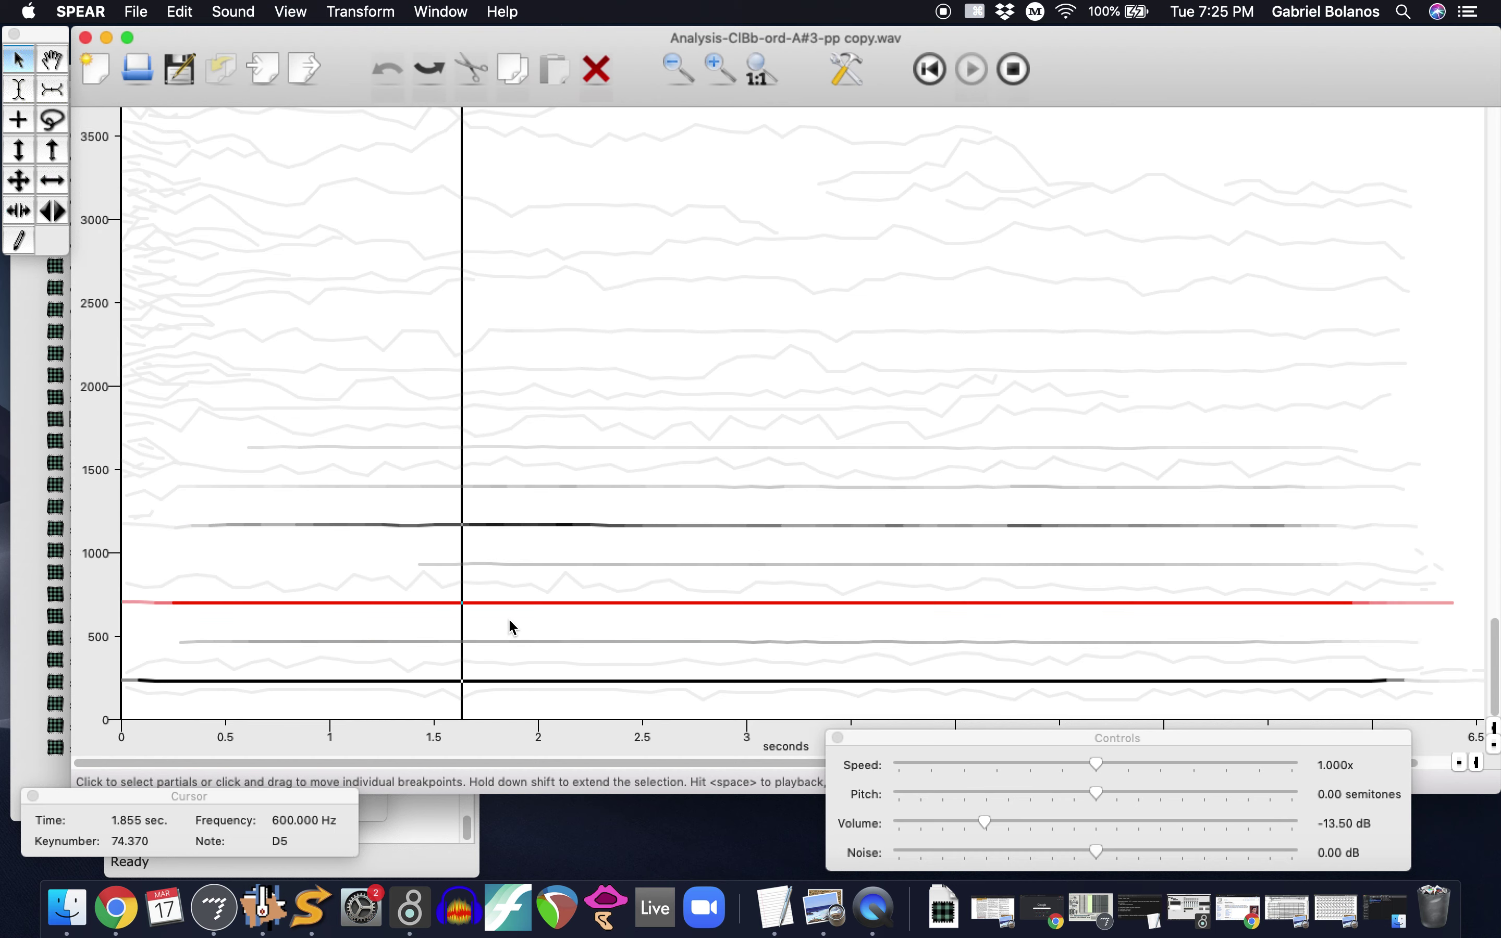
pyautogui.press('space')
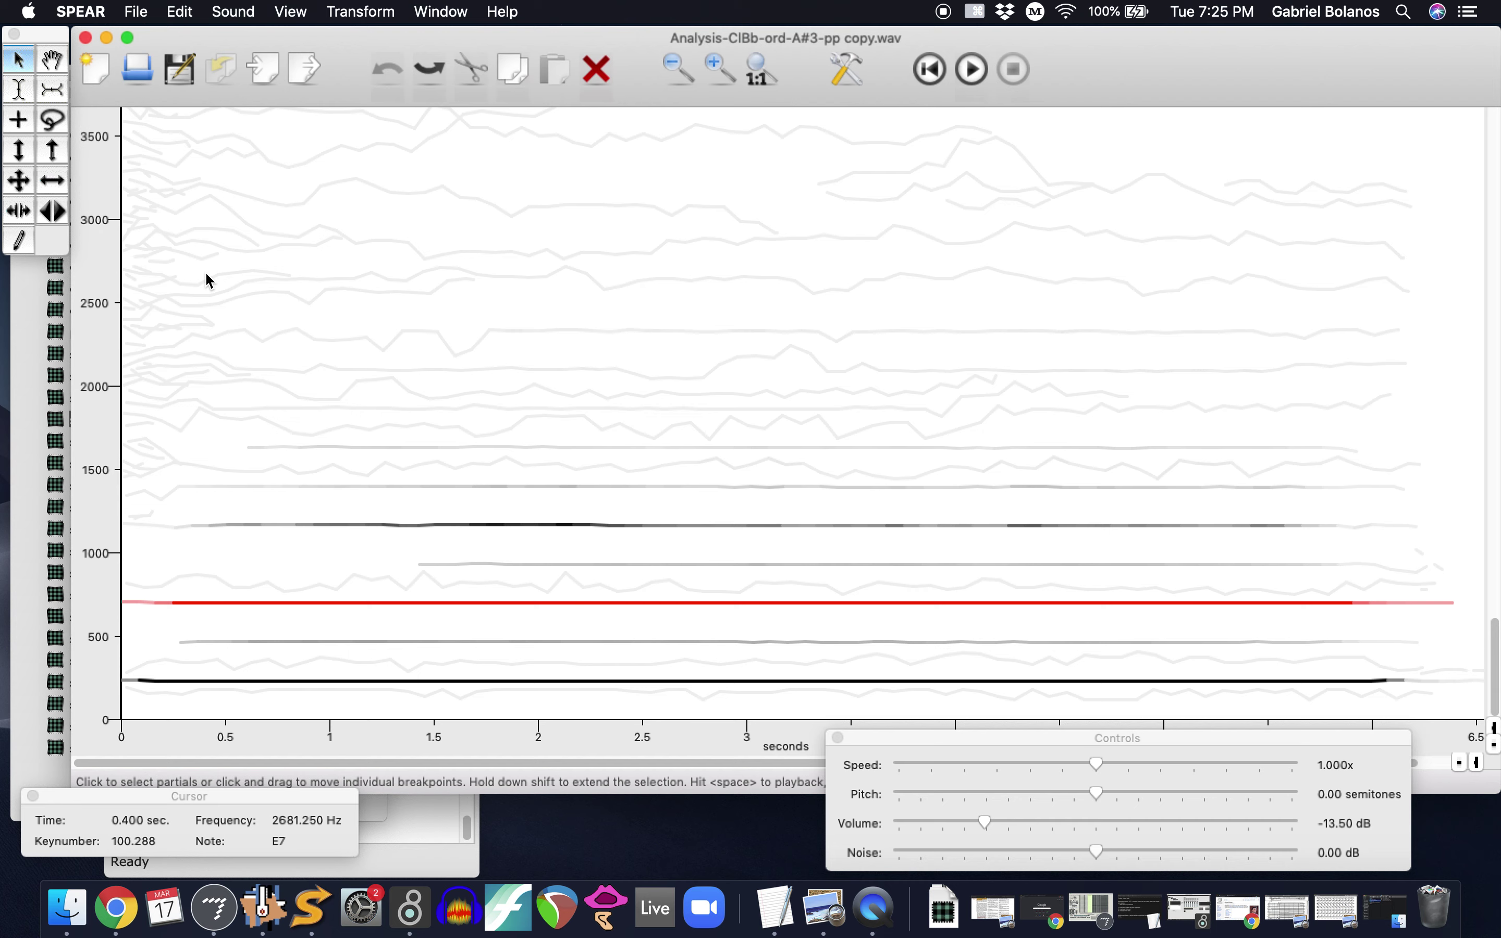
# Select the partials near 500, 931 and 1400 Hz instead of the one near 700 Hz
pyautogui.click(342, 556)
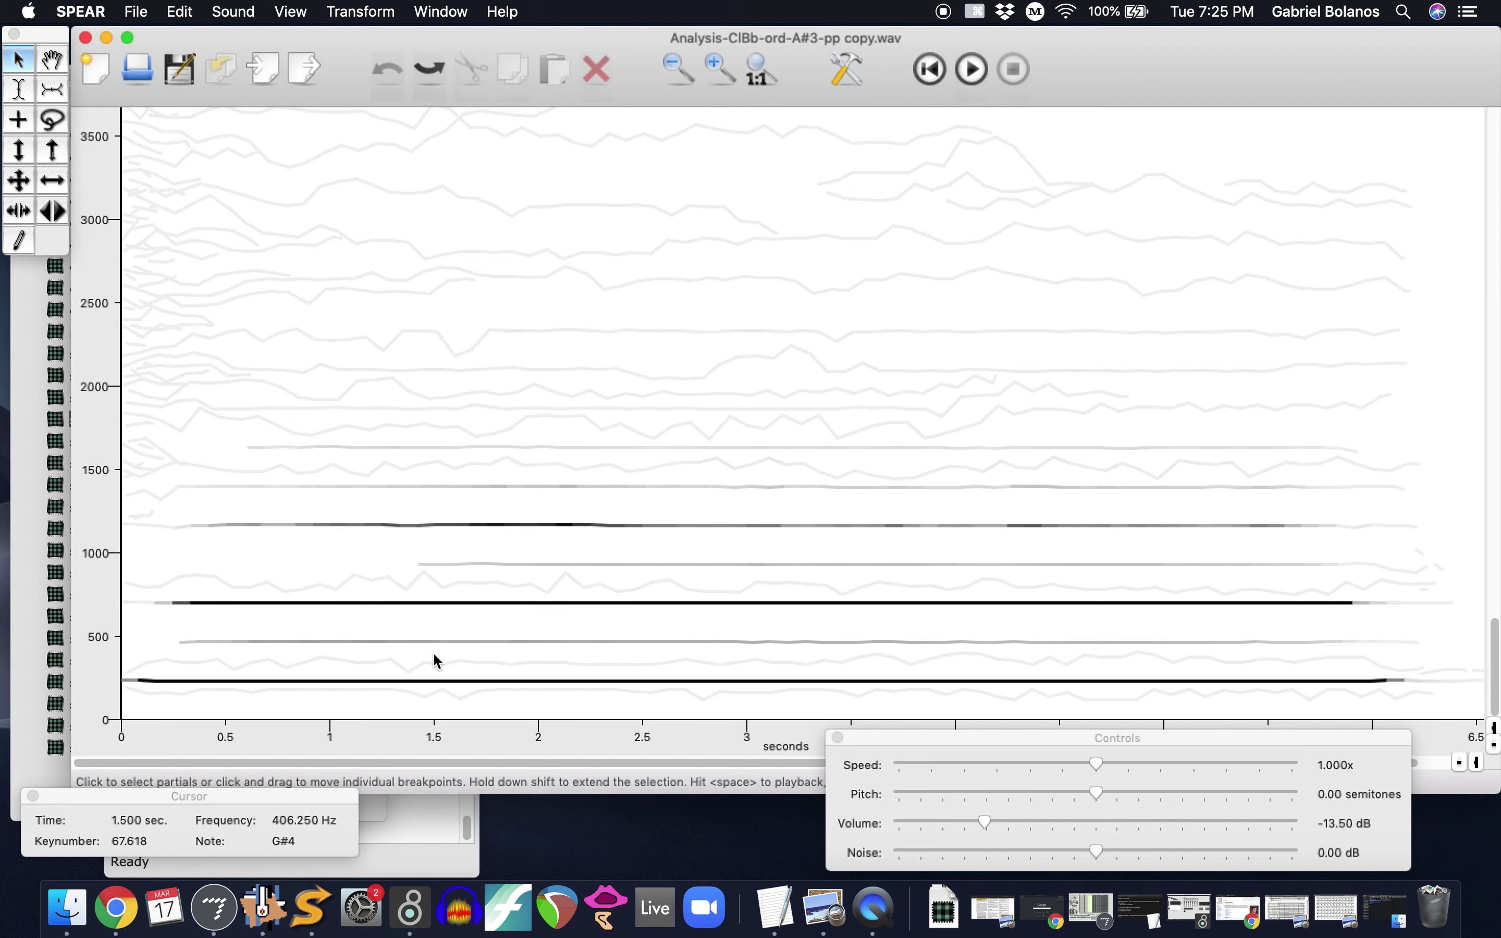
pyautogui.click(422, 643)
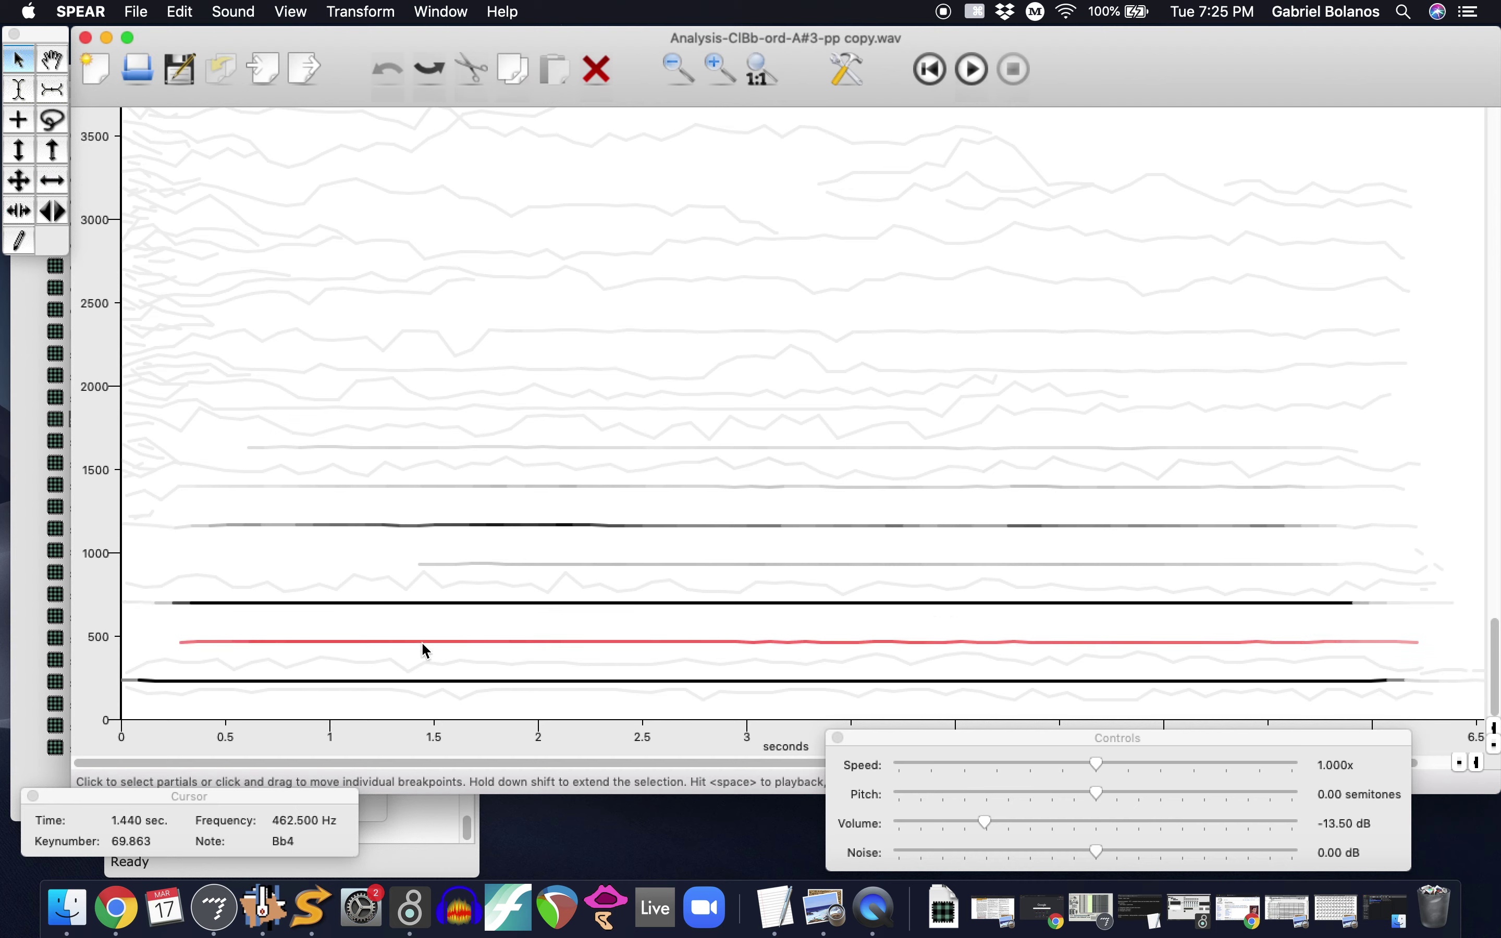
pyautogui.keyDown('shift'); pyautogui.click(501, 564); pyautogui.keyUp('shift')
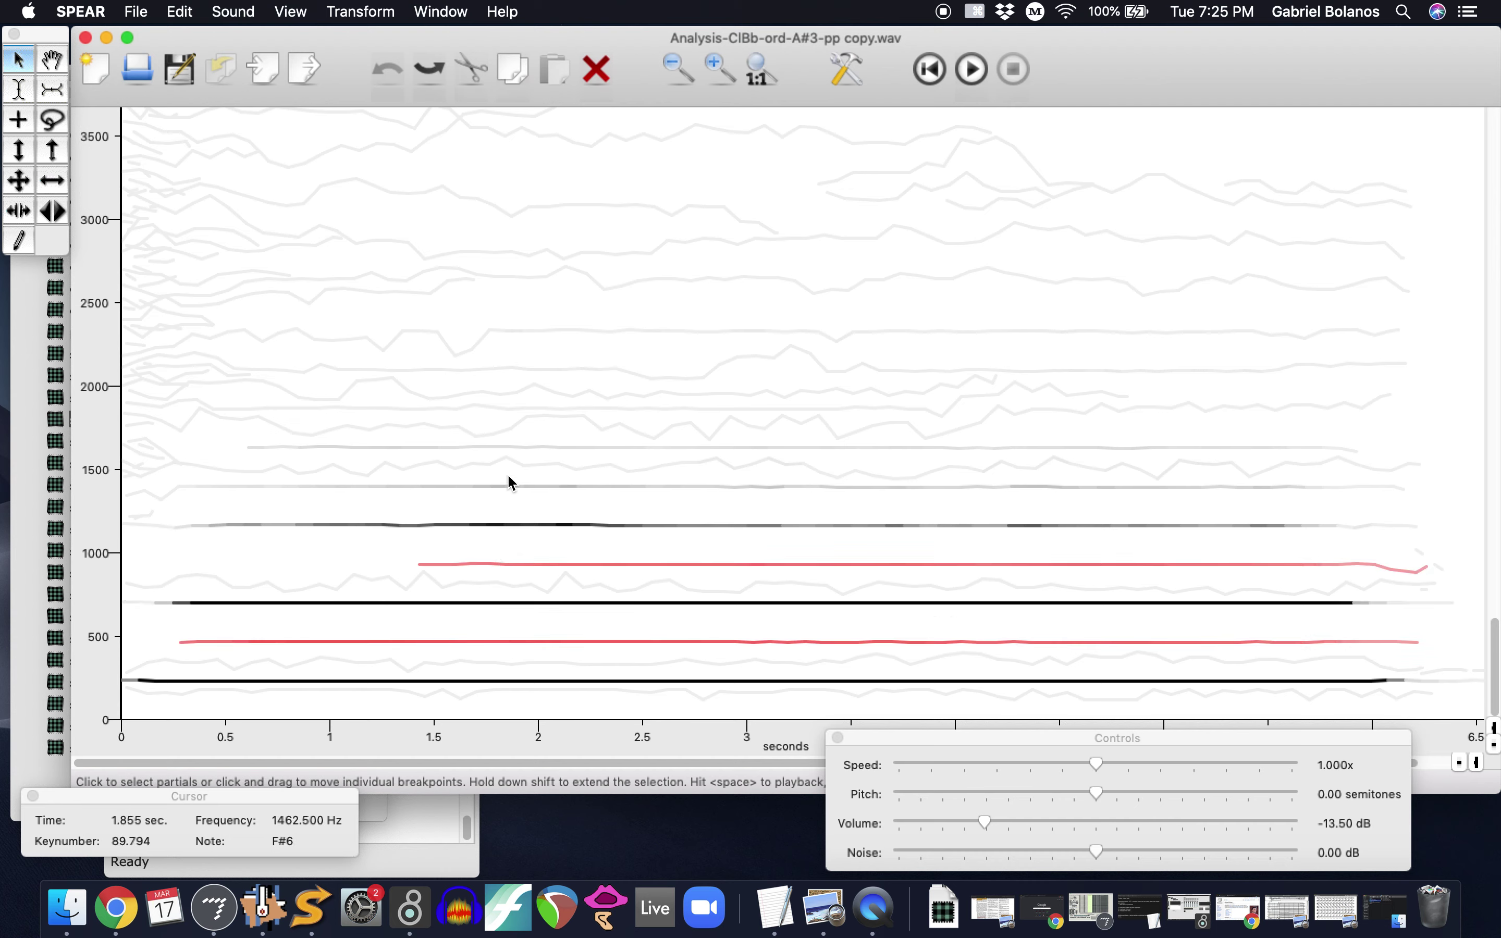
pyautogui.keyDown('shift'); pyautogui.click(502, 486); pyautogui.keyUp('shift')
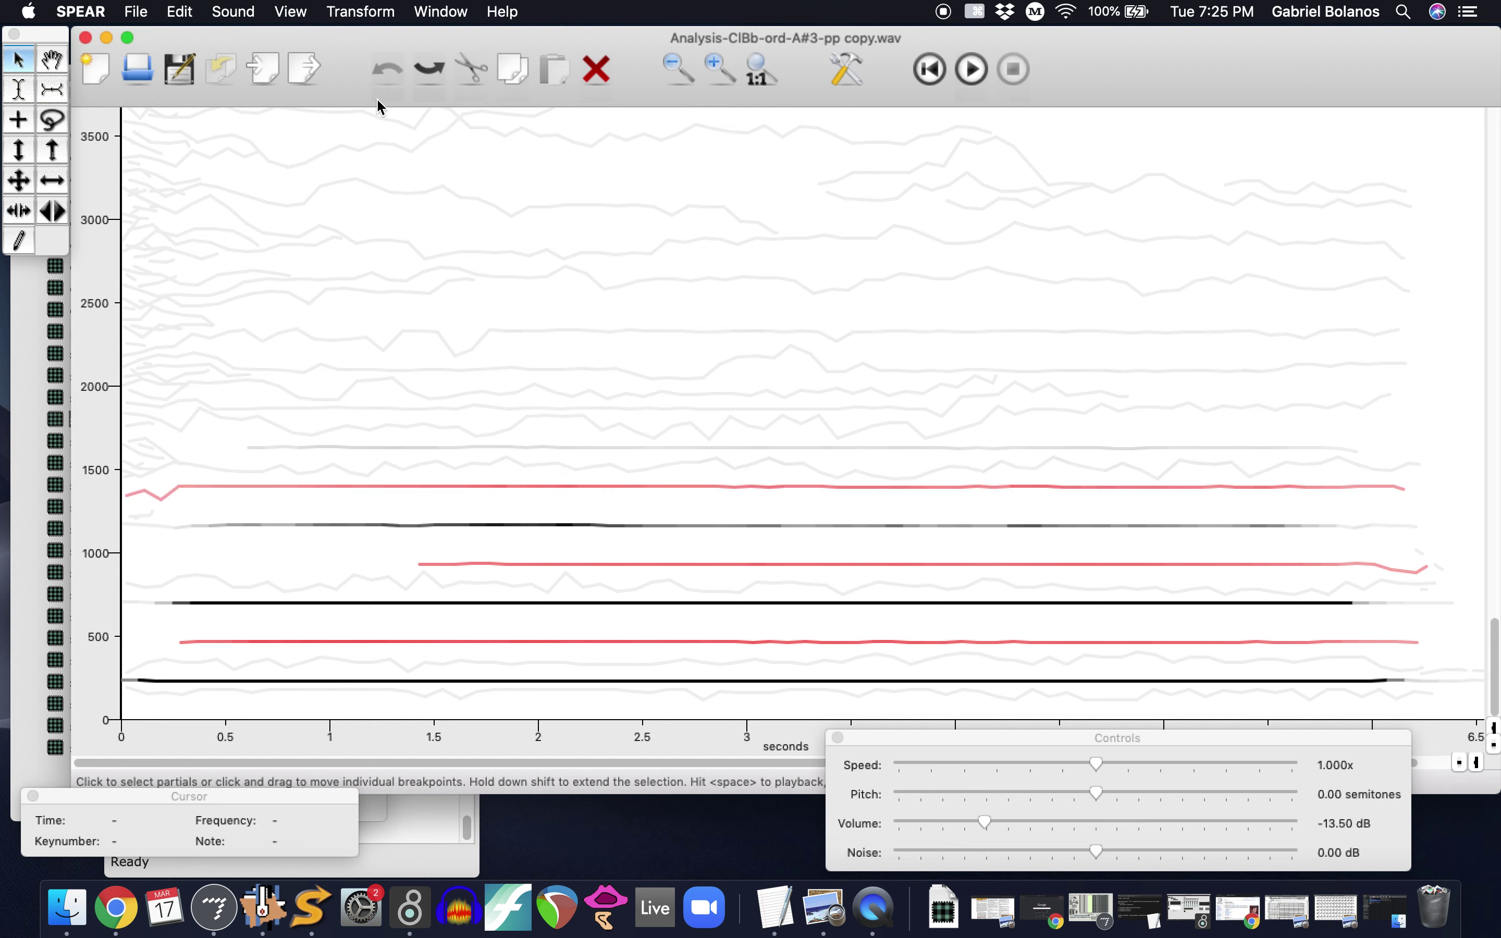
# Boost the selected partials by +15 dB and listen to the result
pyautogui.click(353, 10)
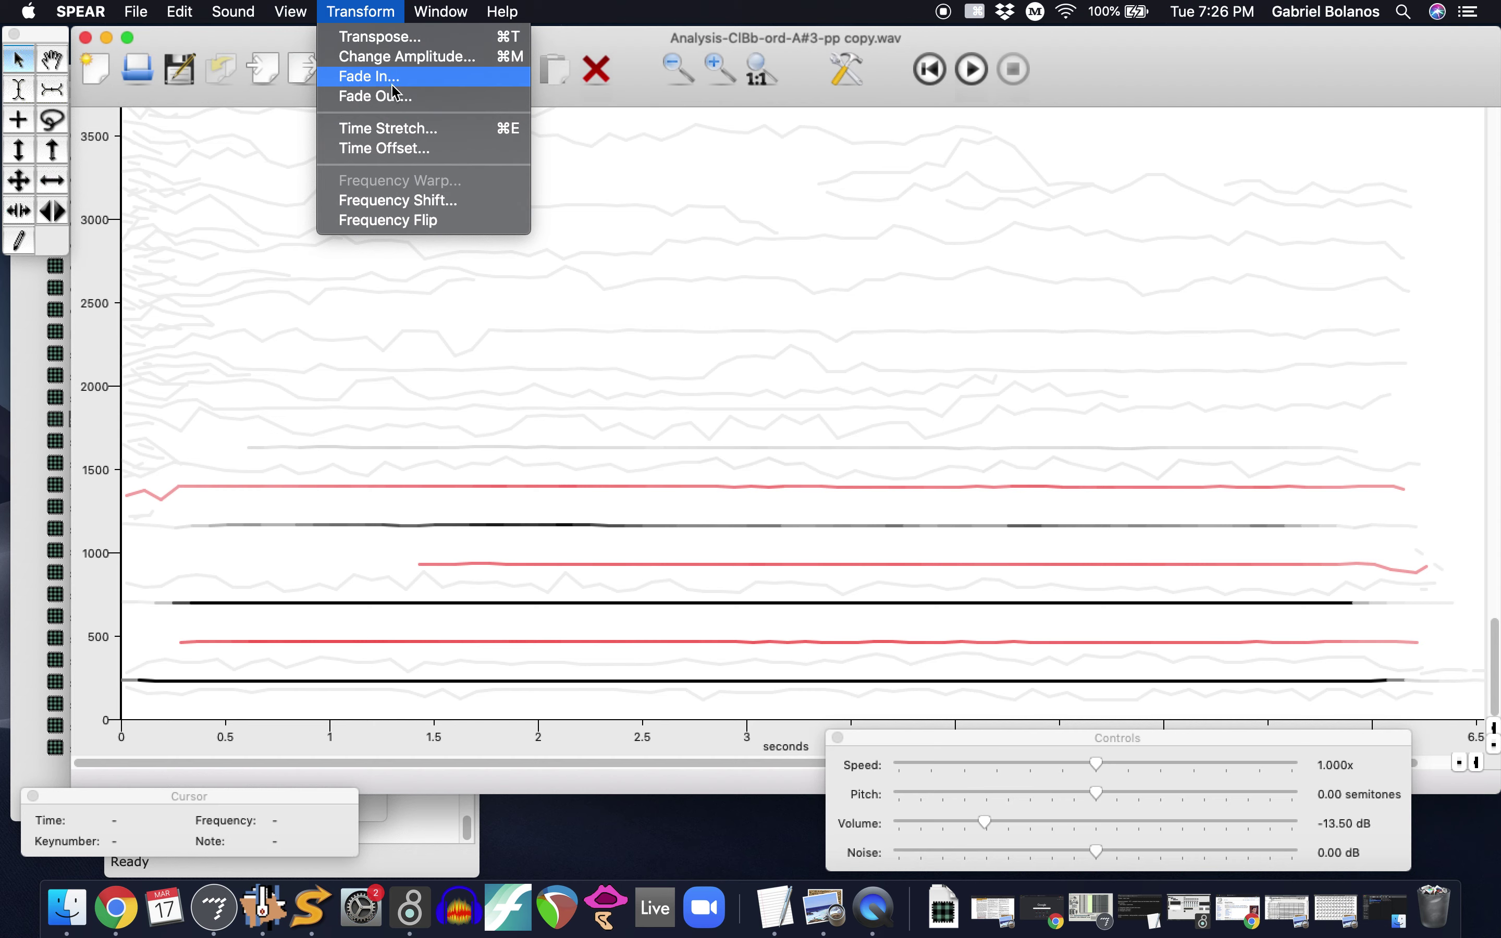
pyautogui.click(397, 56)
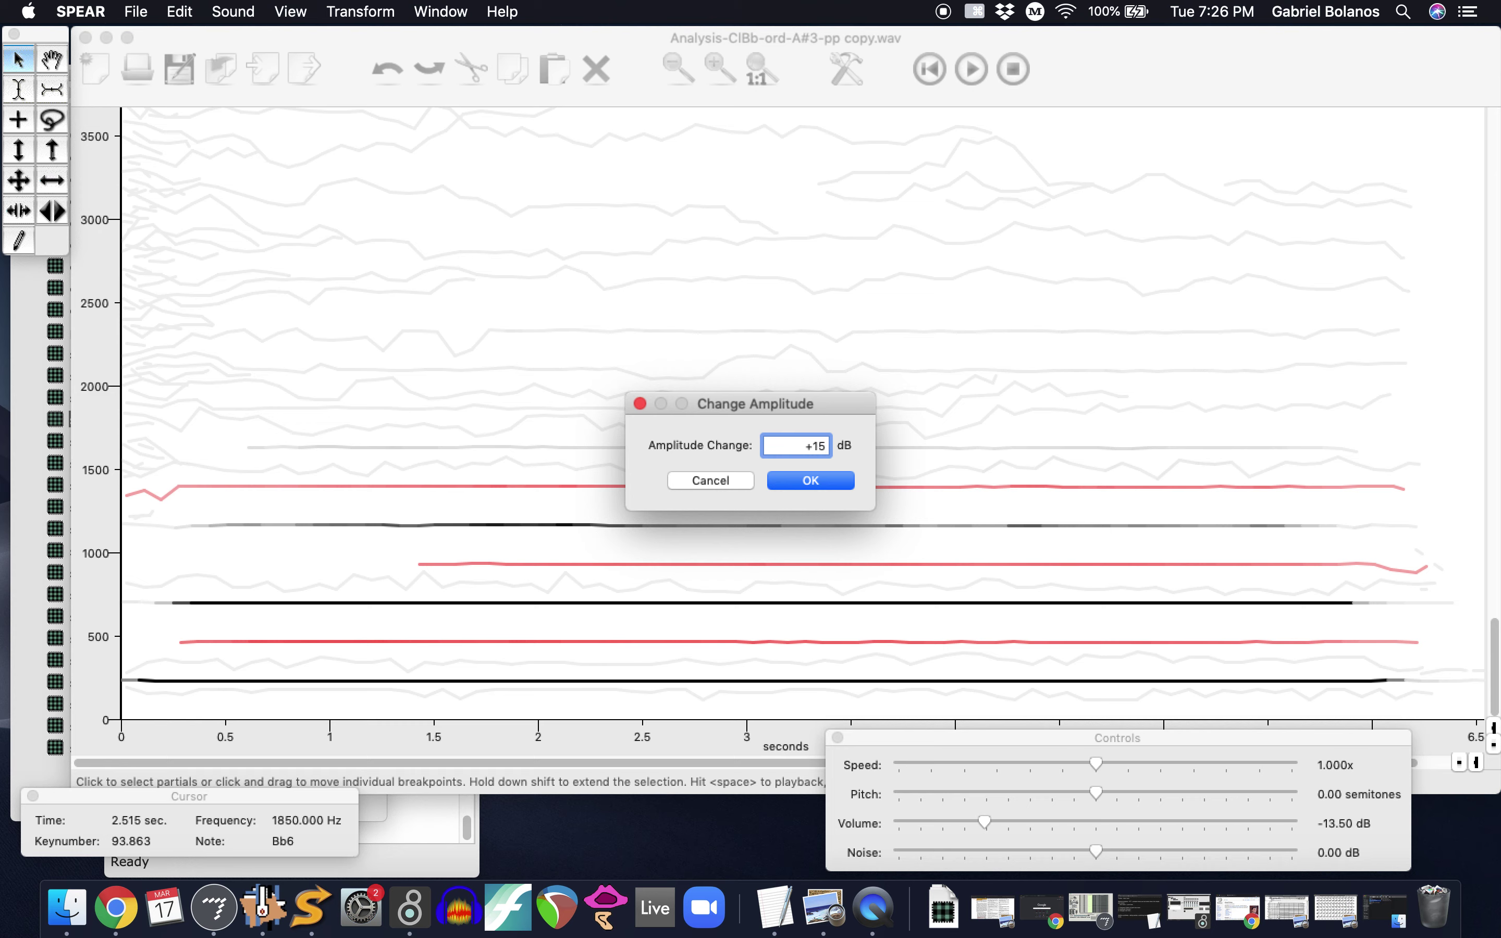
pyautogui.press('Return')
pyautogui.click(747, 430)
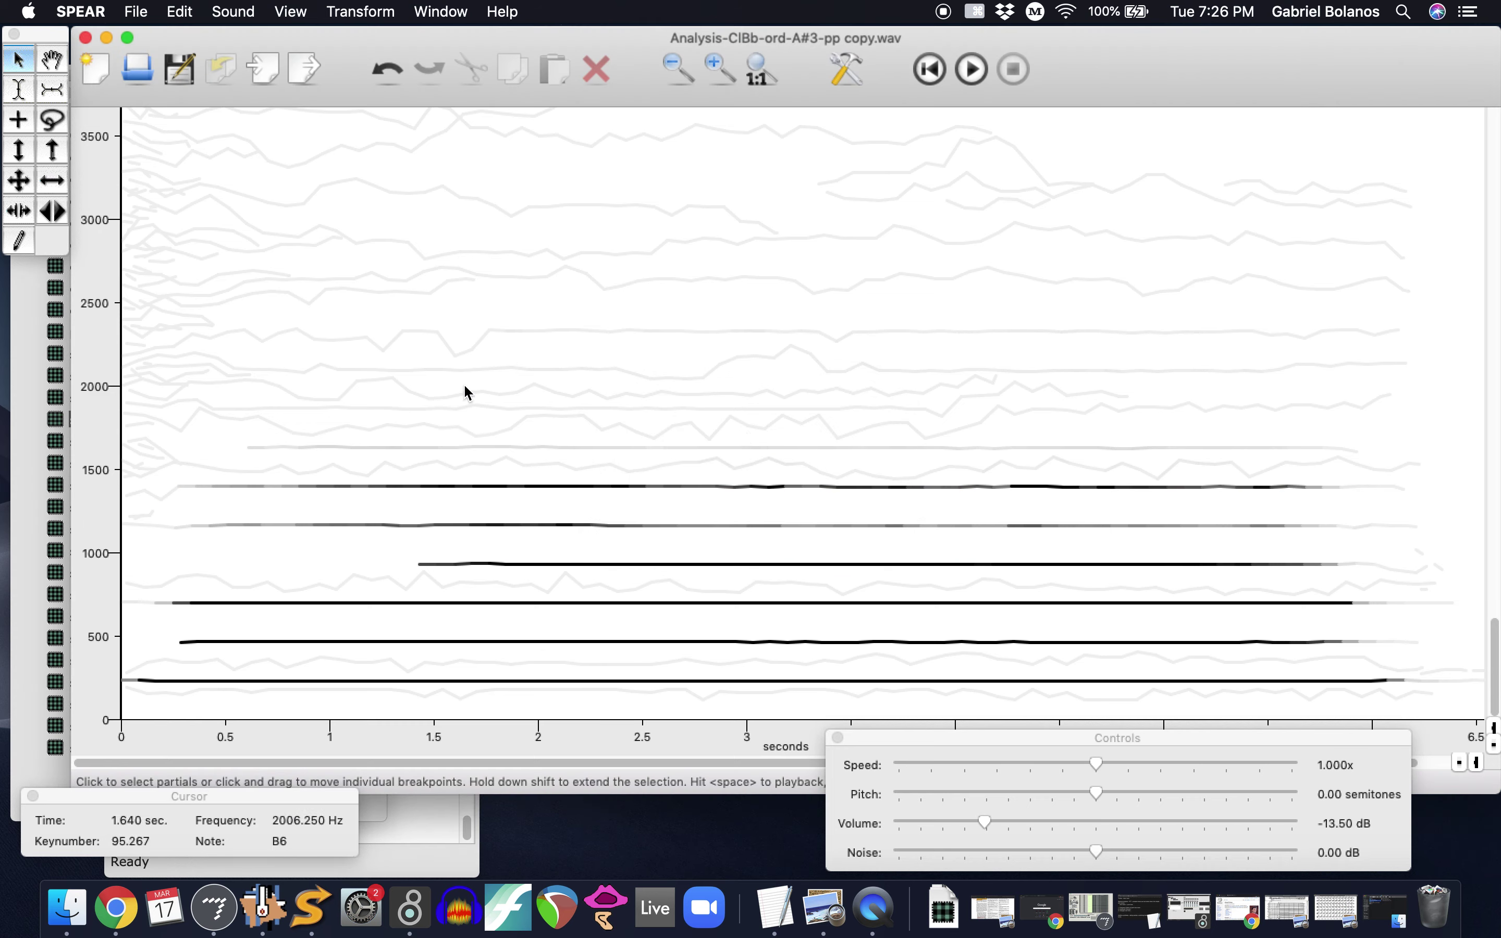
pyautogui.press('space')
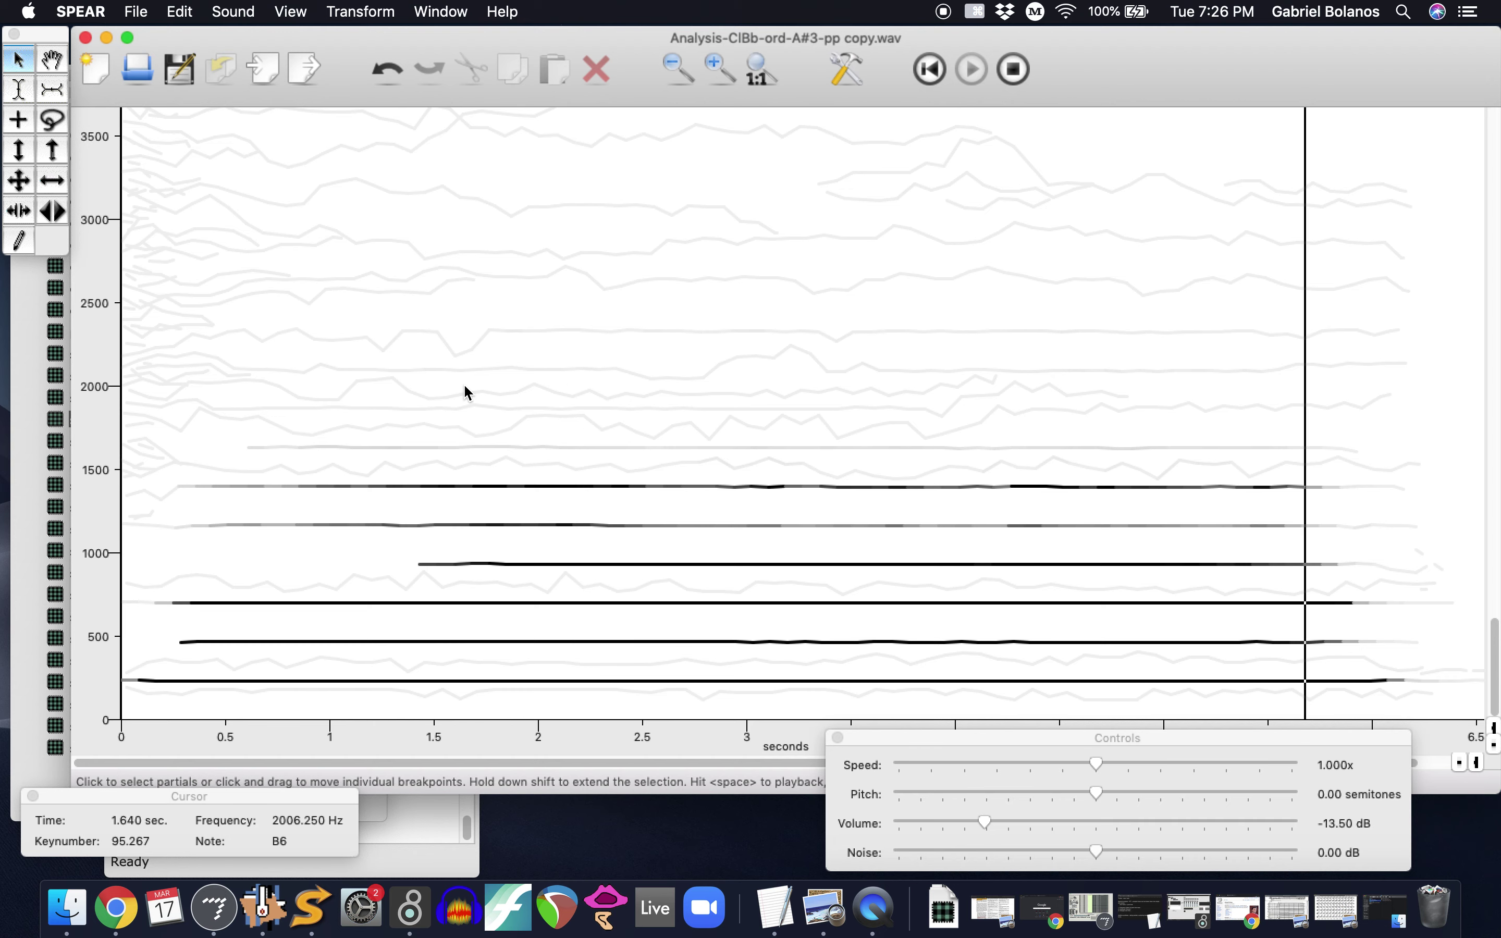
pyautogui.press('space')
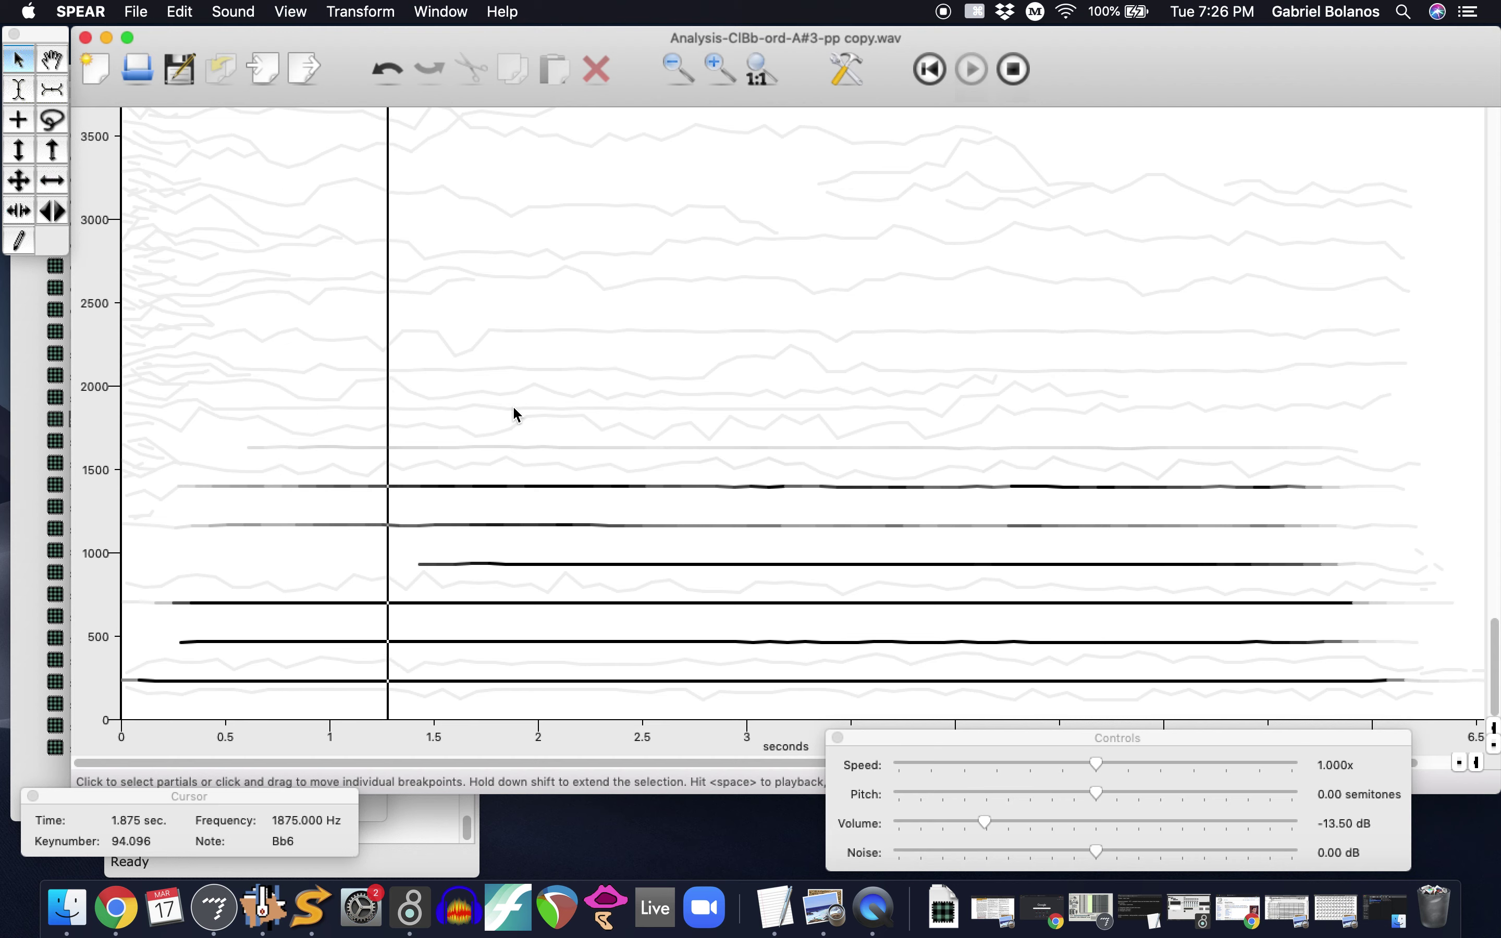
# Undo the boost, delete the three partials to hear without them, then restore and deselect
pyautogui.press('super+z')
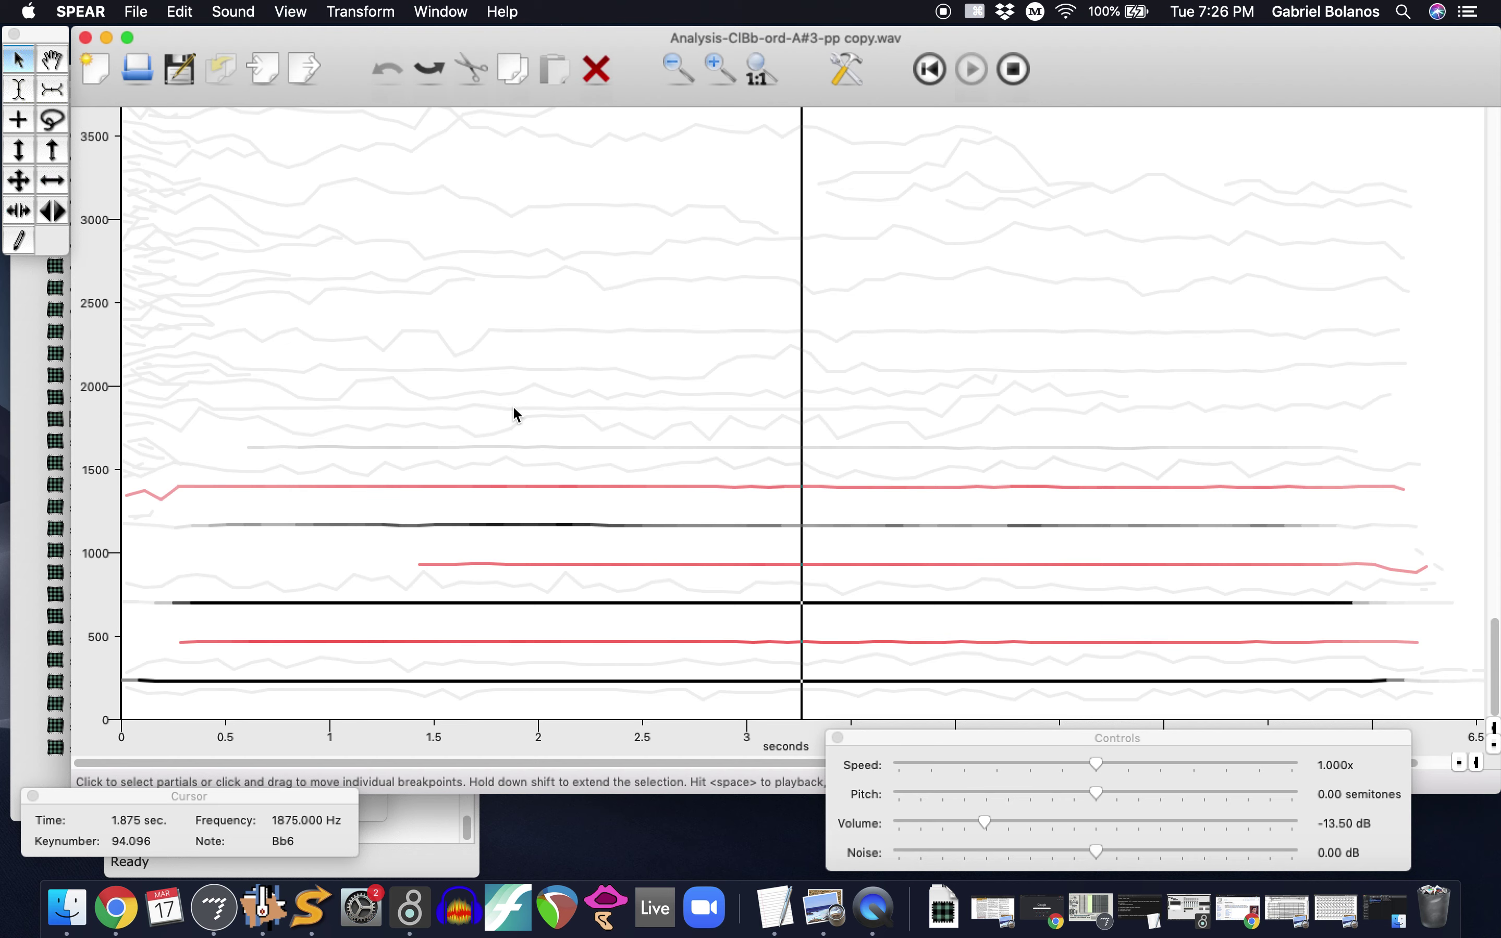
pyautogui.press('space')
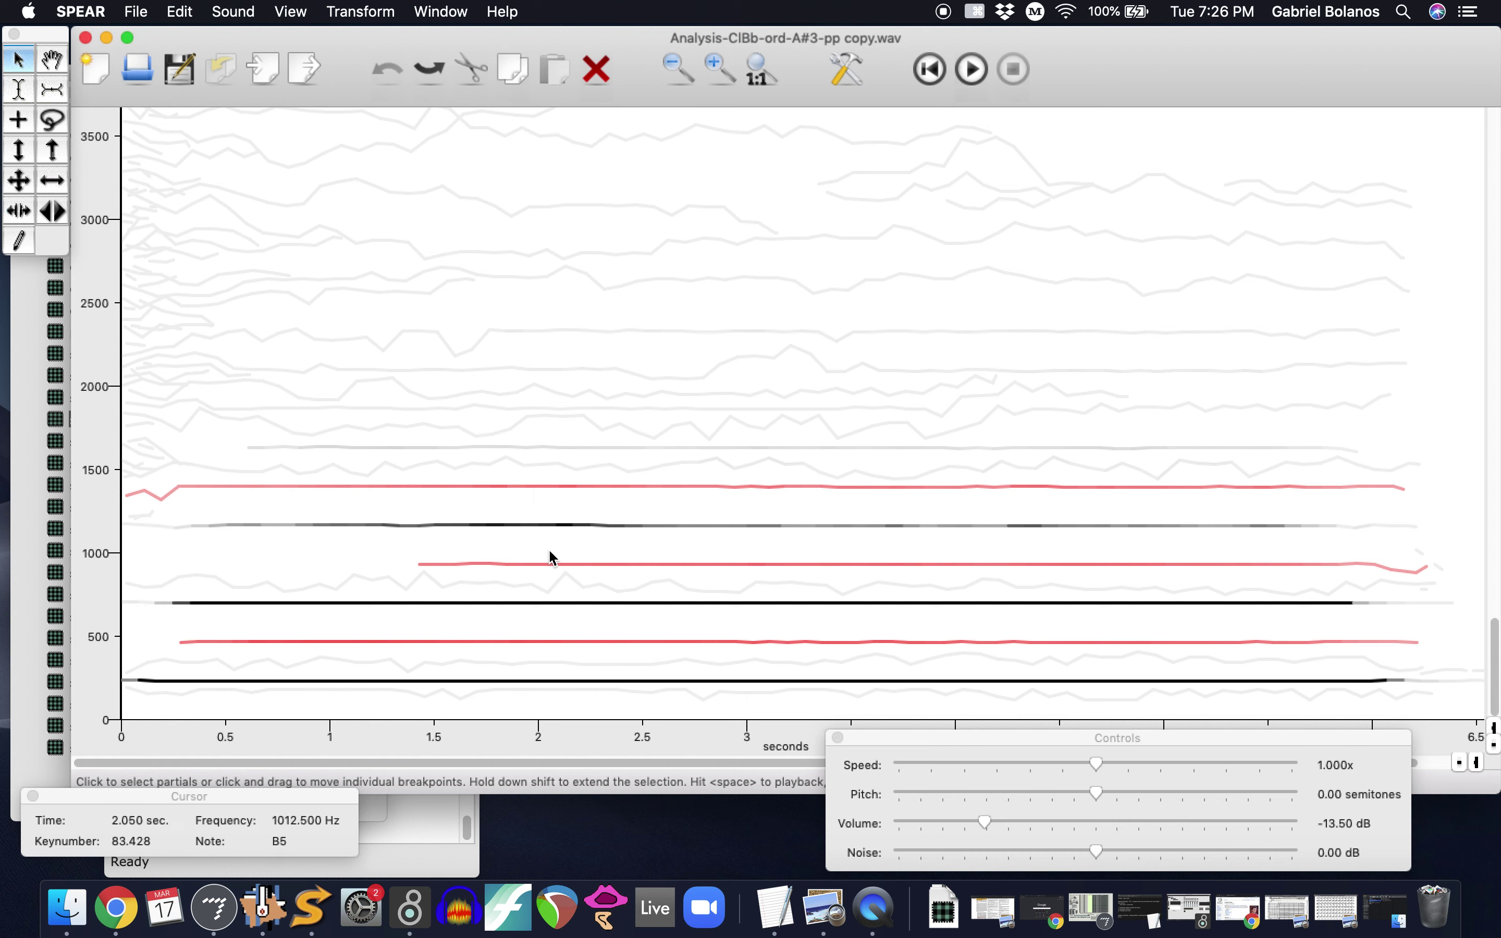
pyautogui.press('Delete')
pyautogui.press('space')
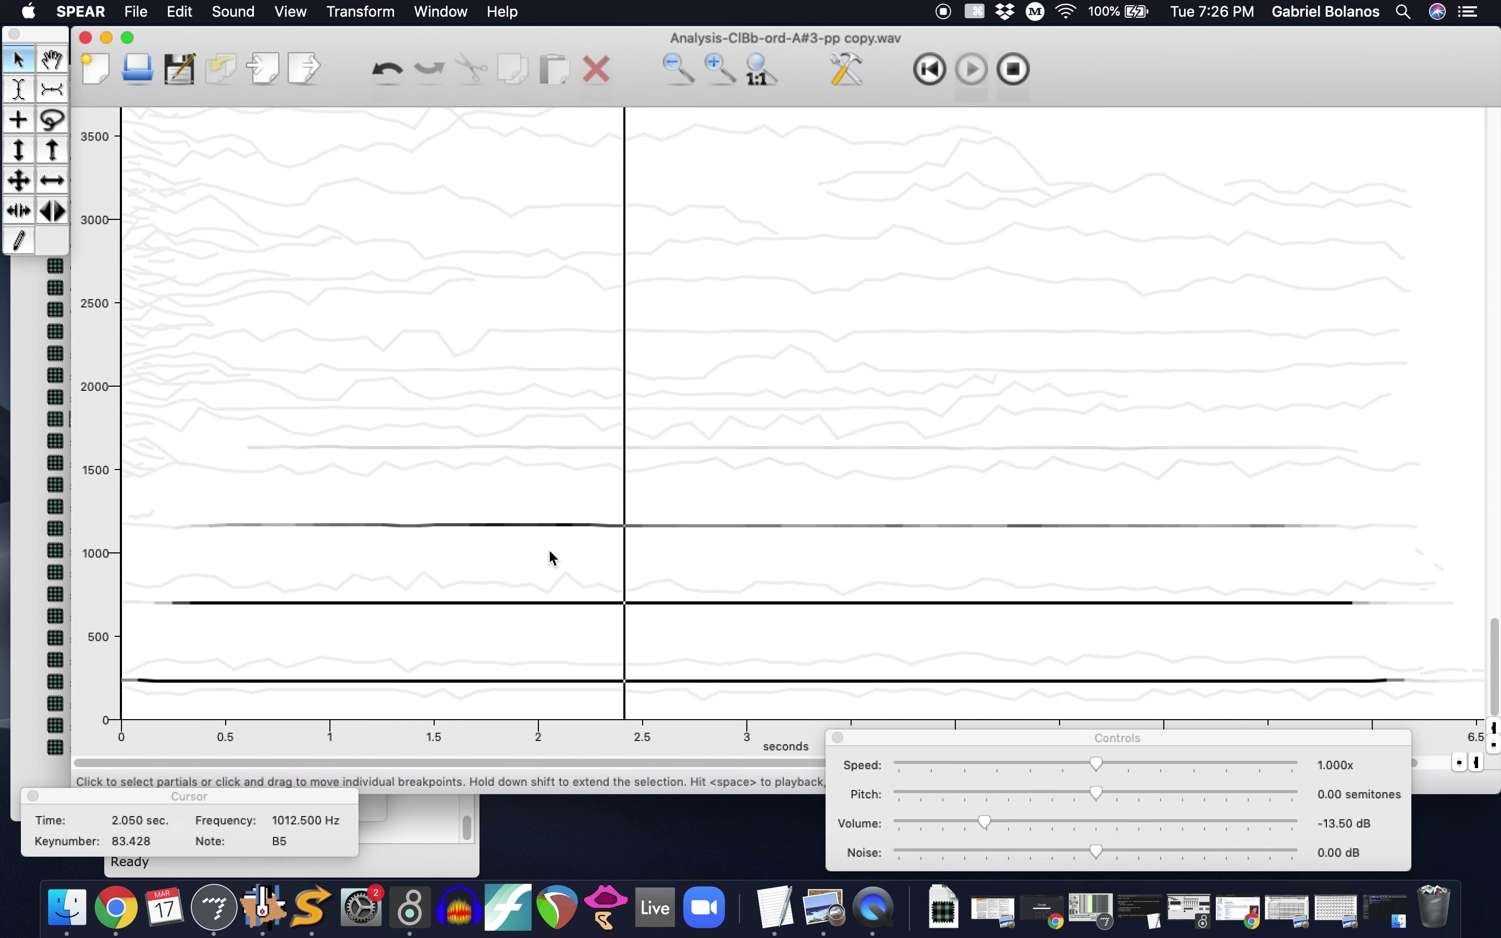
pyautogui.press('super+z')
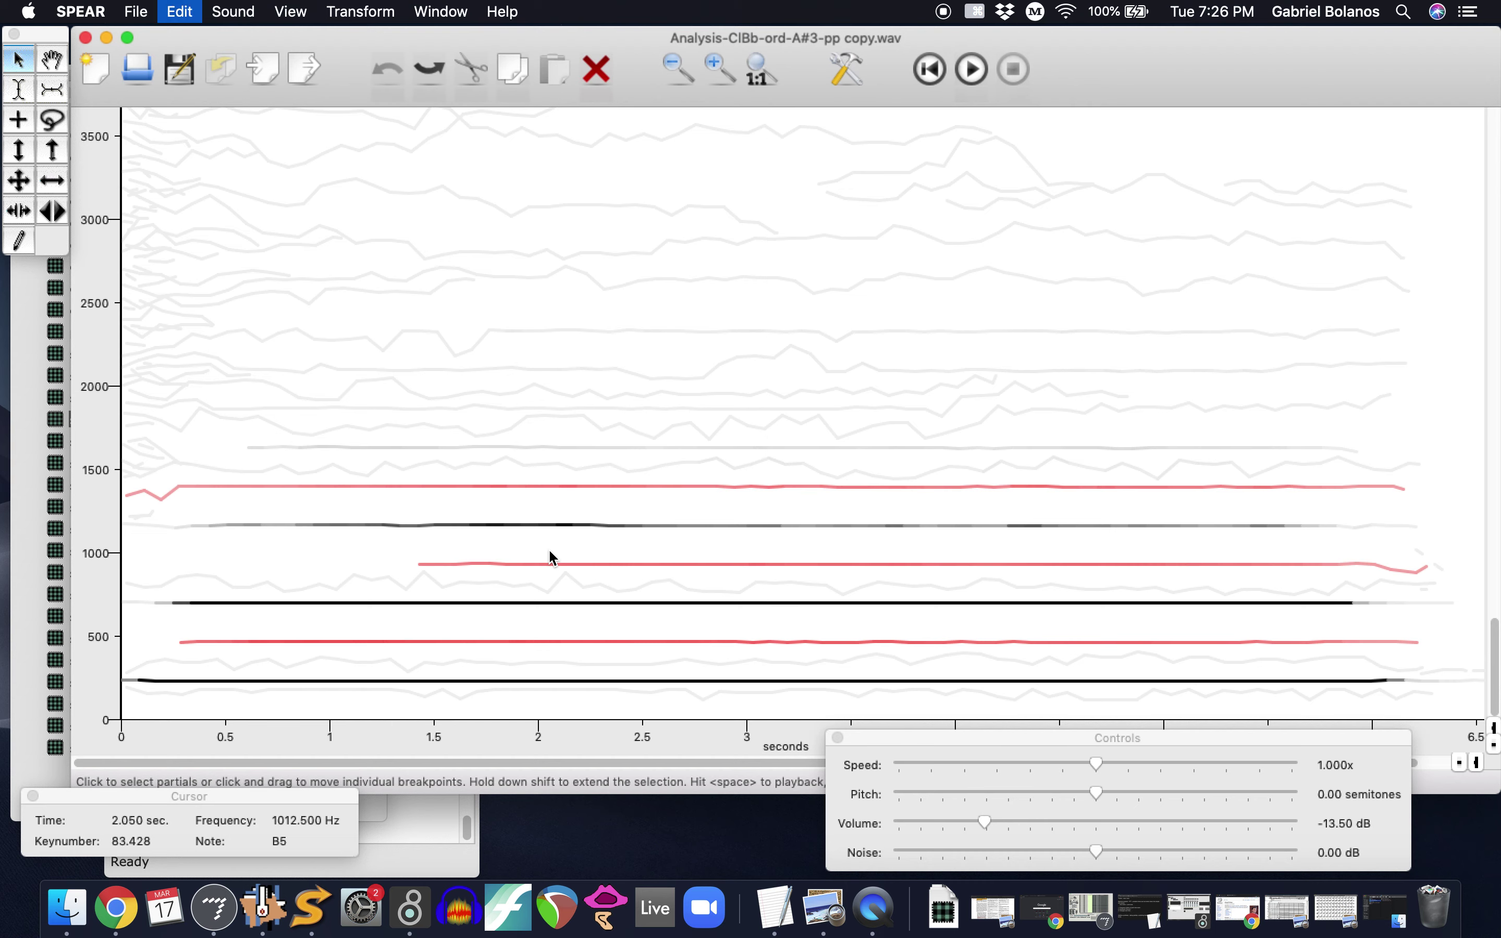
pyautogui.click(555, 536)
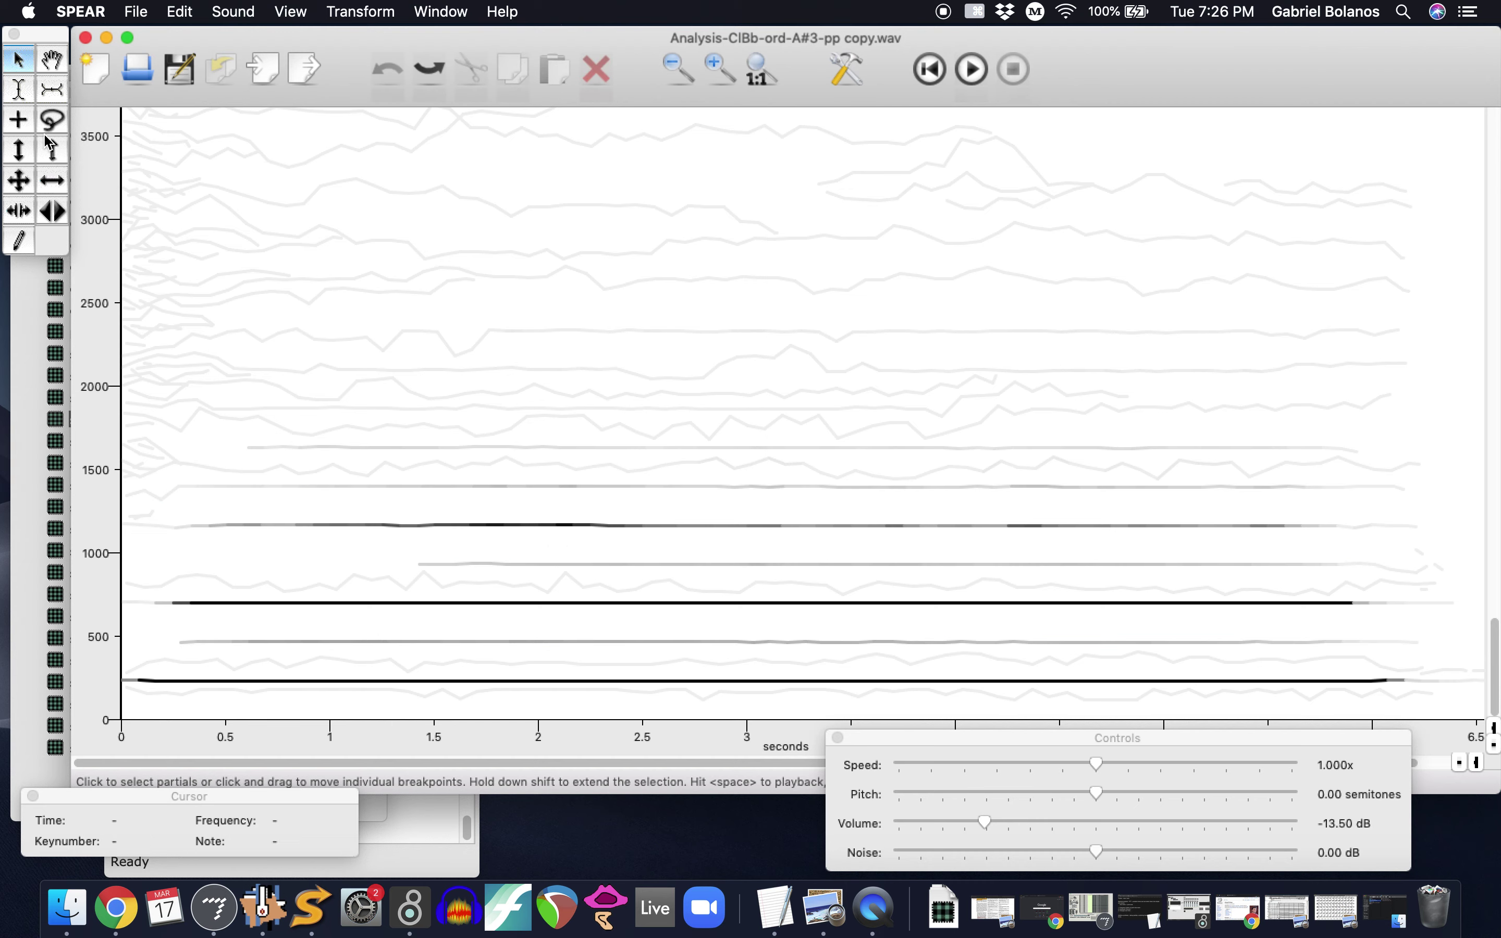
# Select five partials at about 500, 700, 906, 1150 and 1380 Hz
pyautogui.click(415, 526)
pyautogui.keyDown('shift'); pyautogui.click(466, 564); pyautogui.keyUp('shift')
pyautogui.keyDown('shift'); pyautogui.click(477, 602); pyautogui.keyUp('shift')
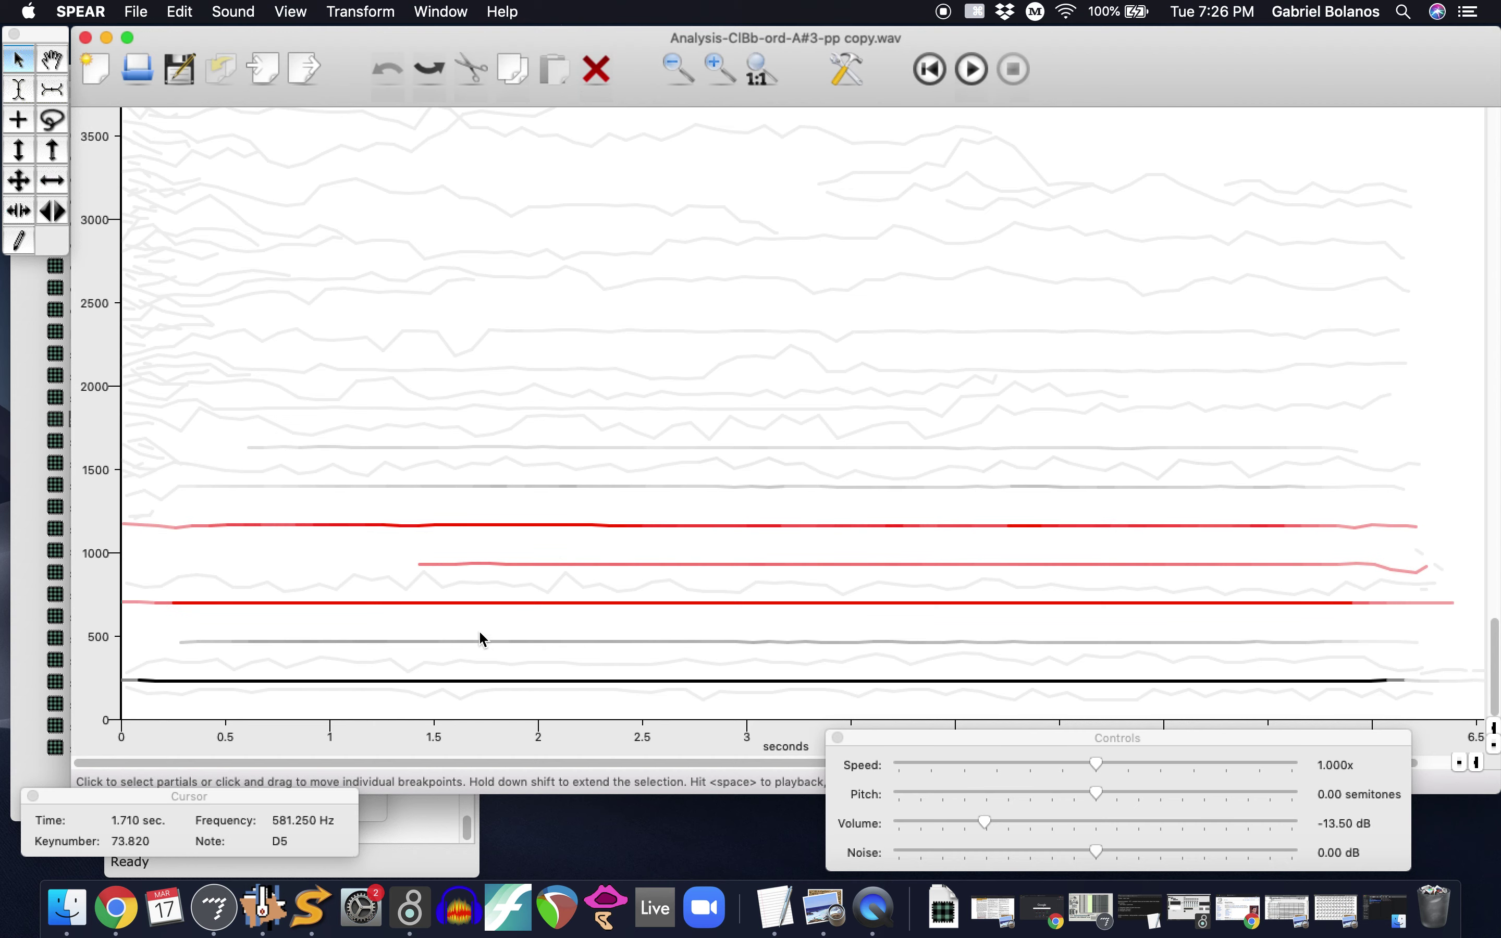
pyautogui.keyDown('shift'); pyautogui.click(482, 642); pyautogui.keyUp('shift')
pyautogui.keyDown('shift'); pyautogui.click(489, 485); pyautogui.keyUp('shift')
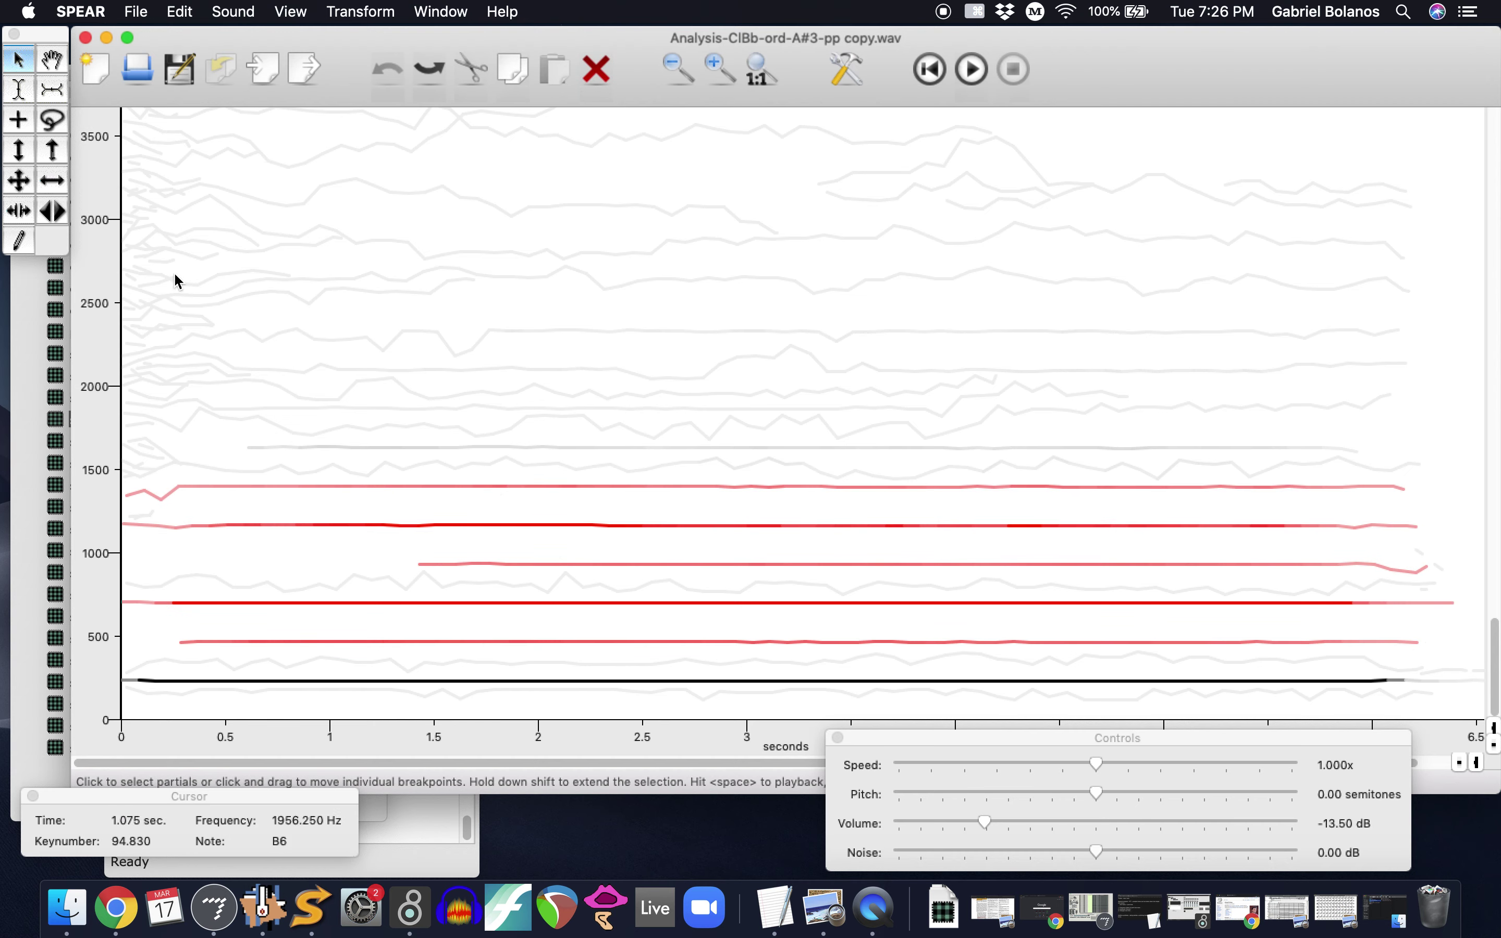
# Shift the selected partials upward with the Move tool while playing, then undo the shift
pyautogui.click(20, 181)
pyautogui.press('space')
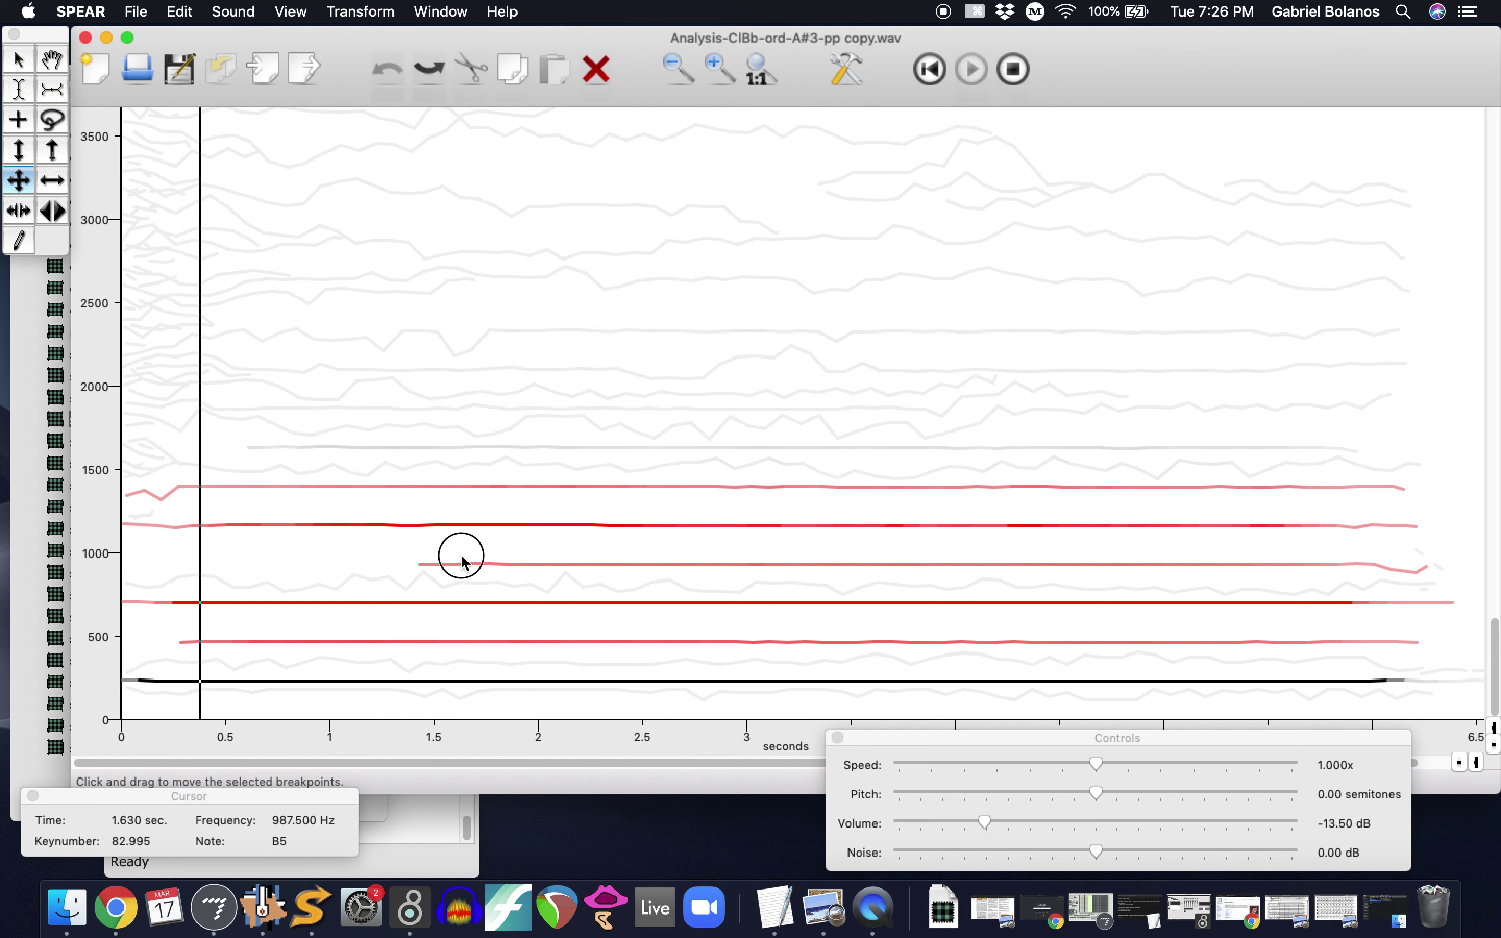
pyautogui.moveTo(459, 553); pyautogui.dragTo(470, 522)
pyautogui.moveTo(536, 563); pyautogui.dragTo(553, 479)
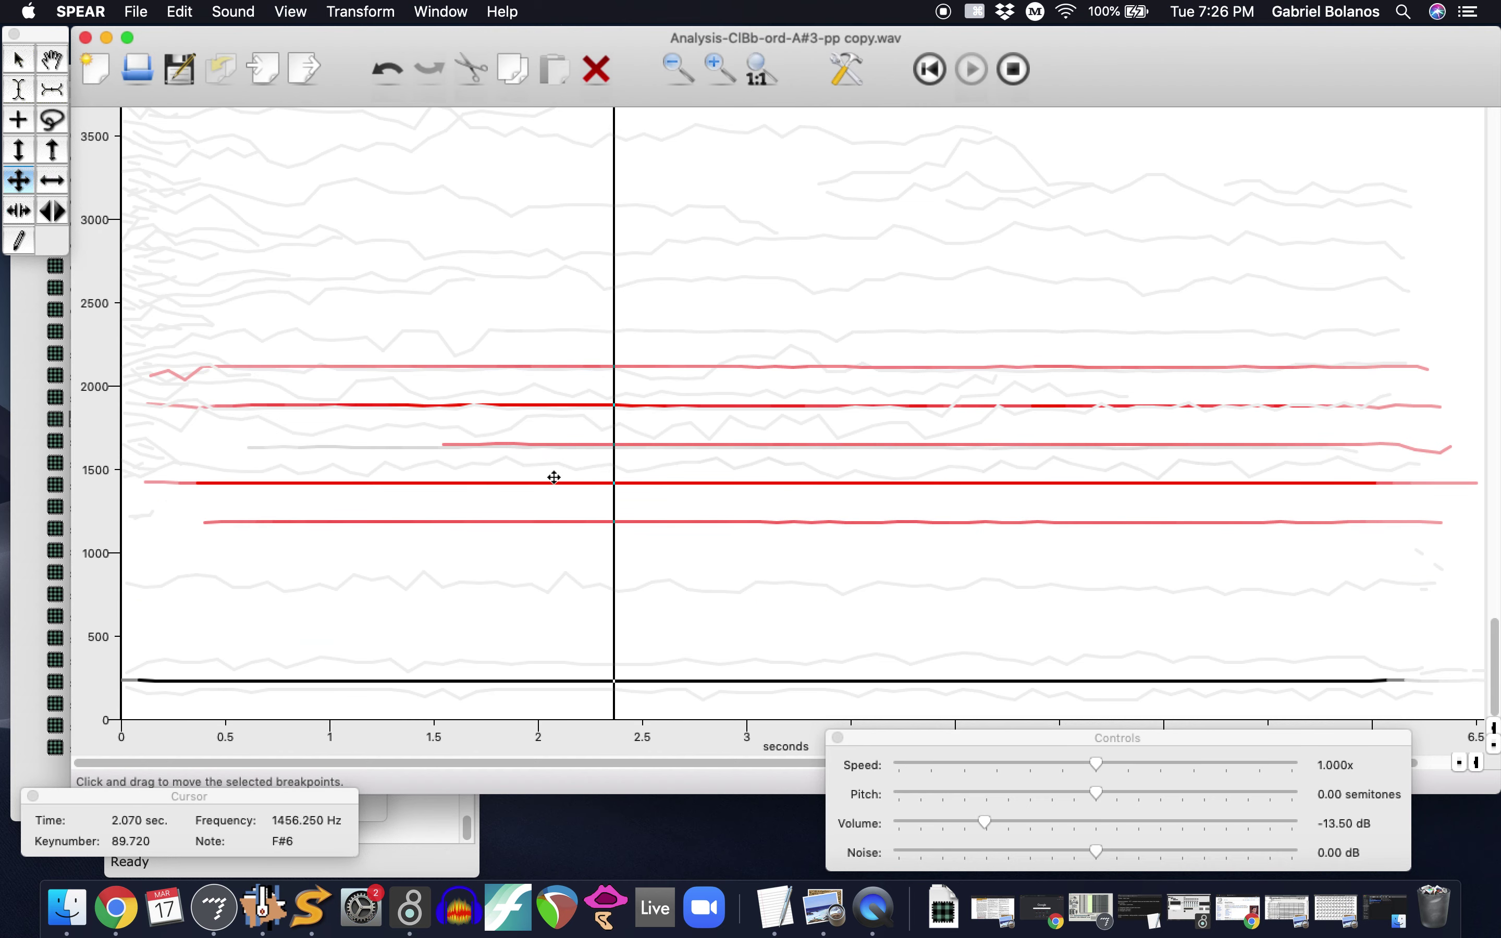
pyautogui.press('space')
pyautogui.press('space')
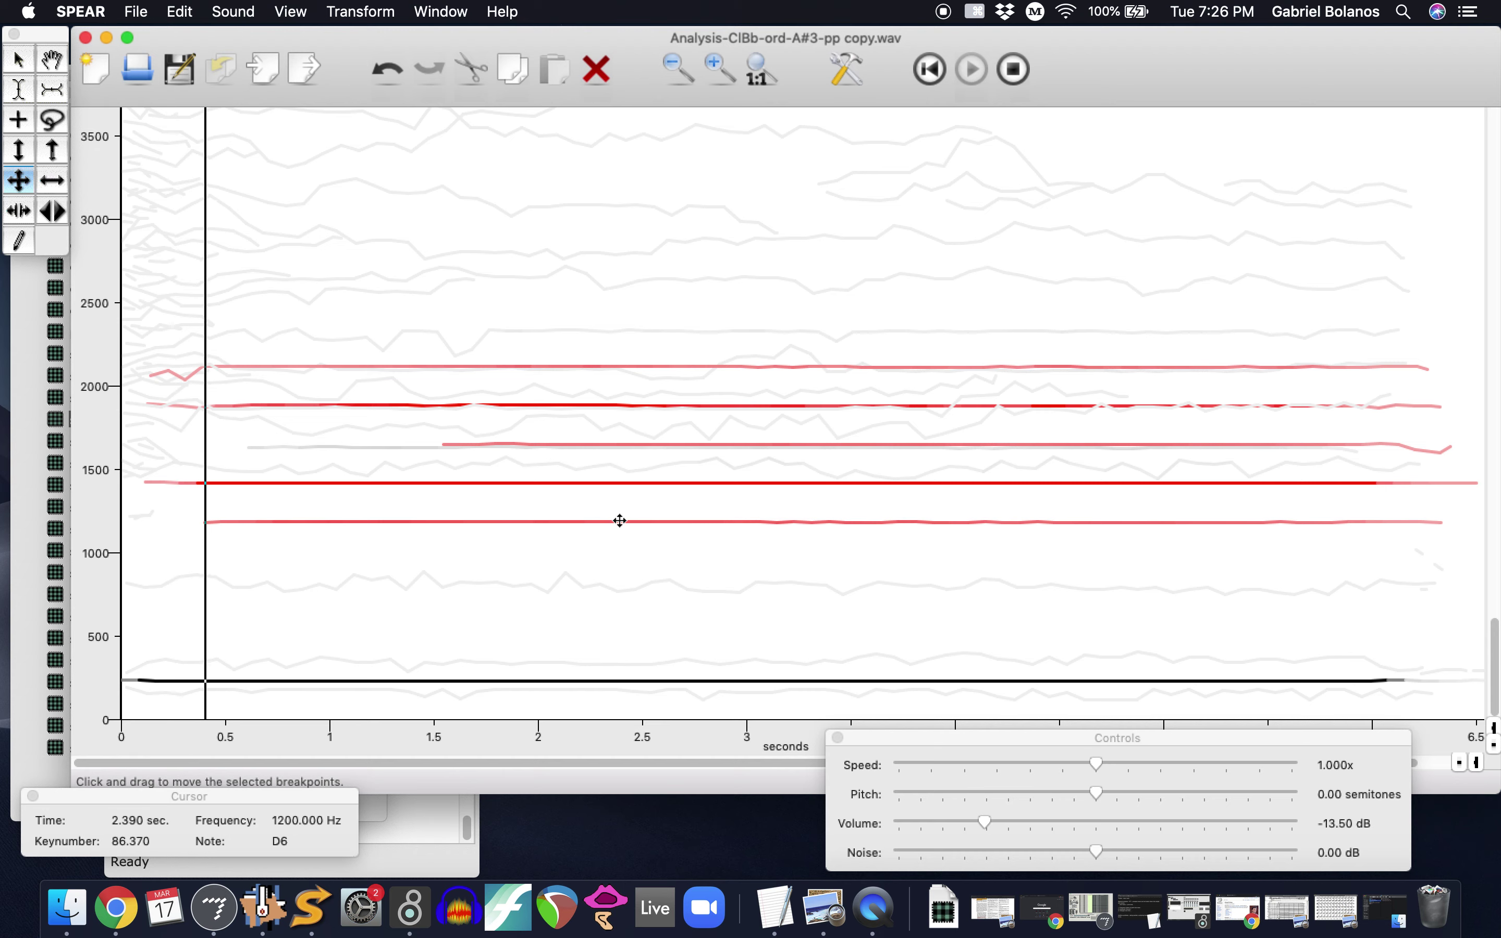
pyautogui.press('super+z')
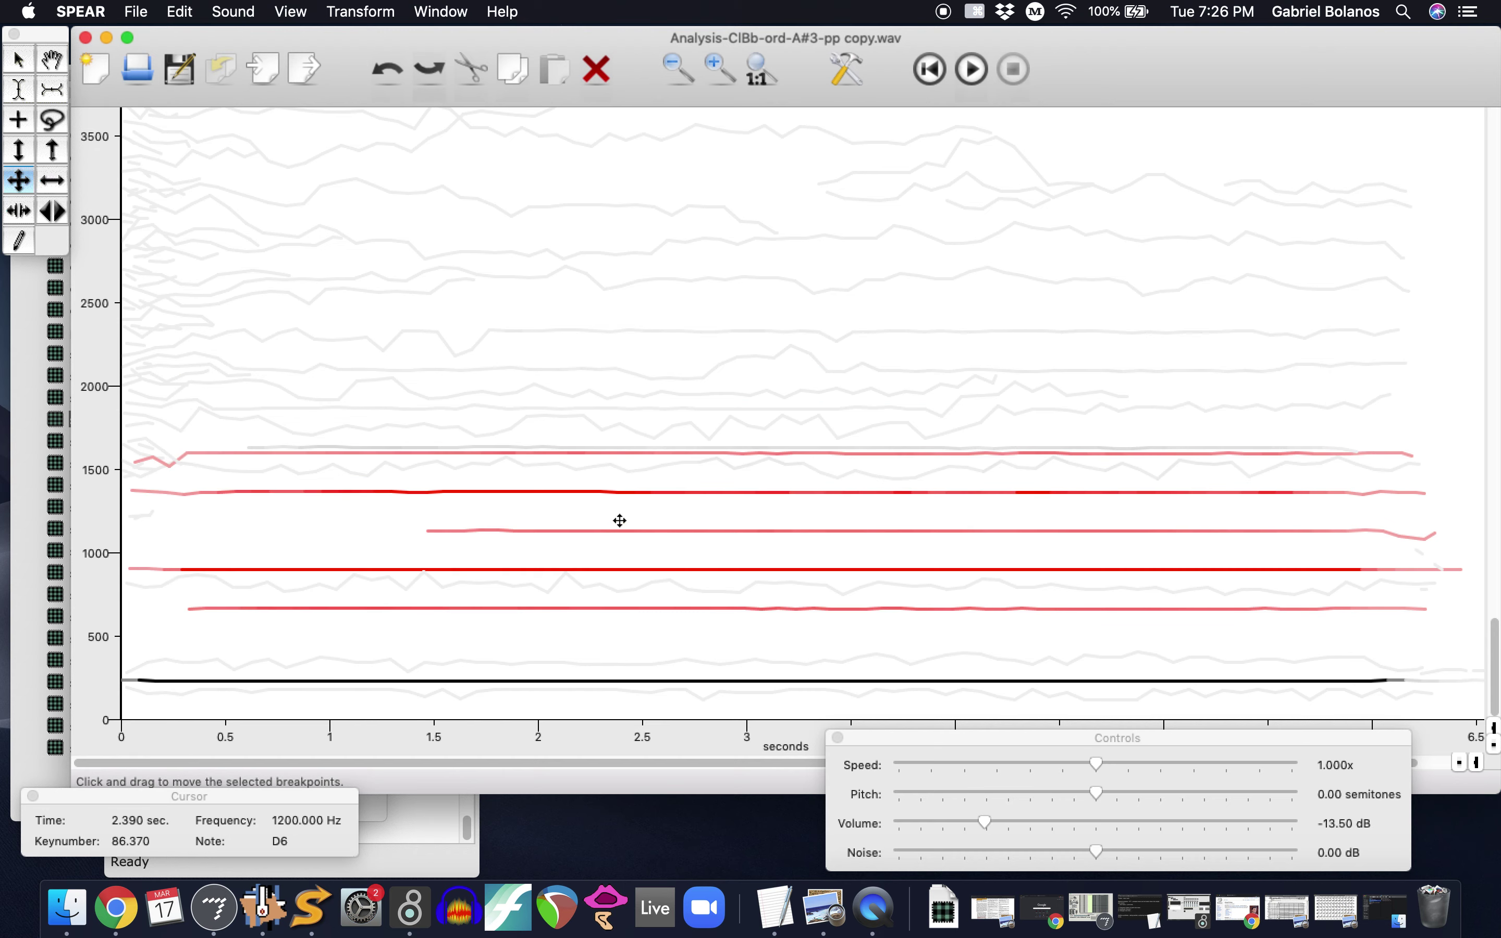
pyautogui.press('super+z')
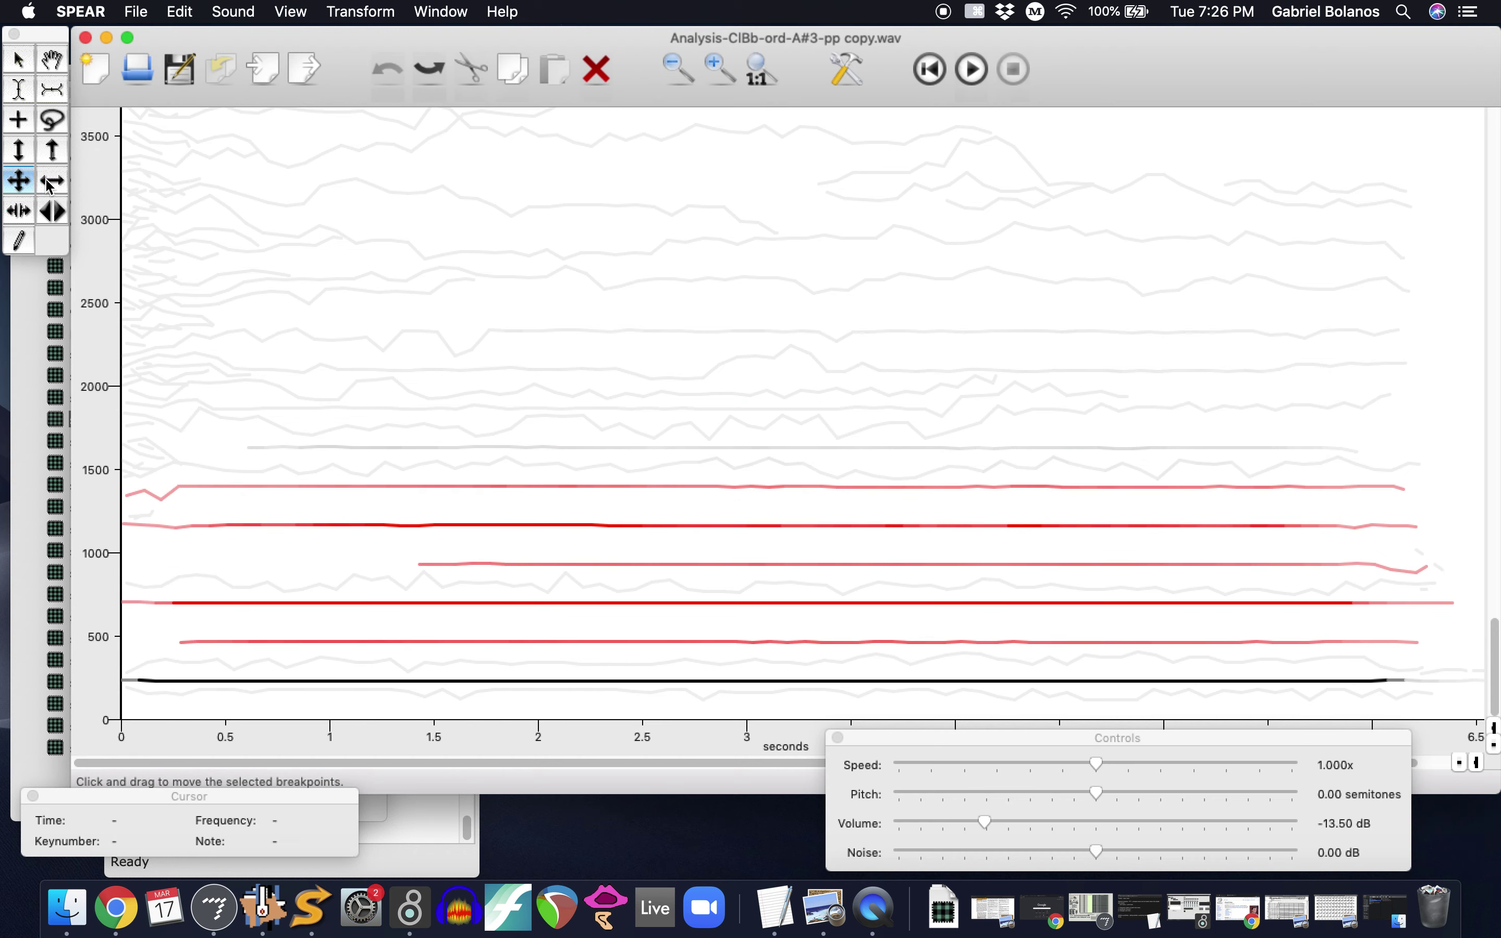
# Transpose the selected partials upward while listening, undo it, and return to the selection tool
pyautogui.click(52, 161)
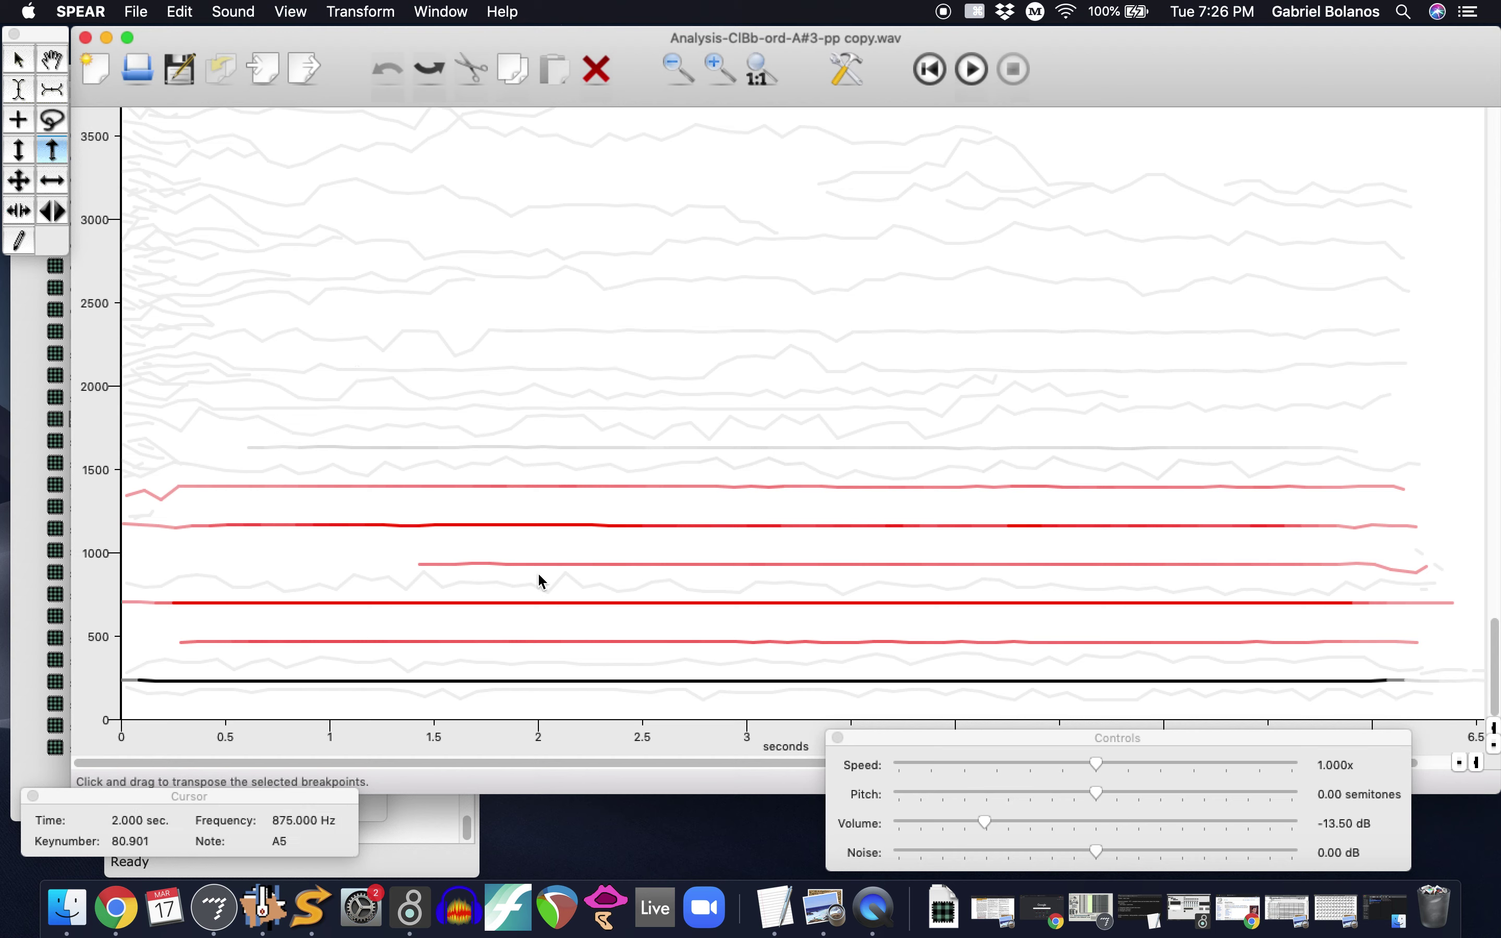
pyautogui.press('space')
pyautogui.moveTo(563, 561); pyautogui.dragTo(574, 453)
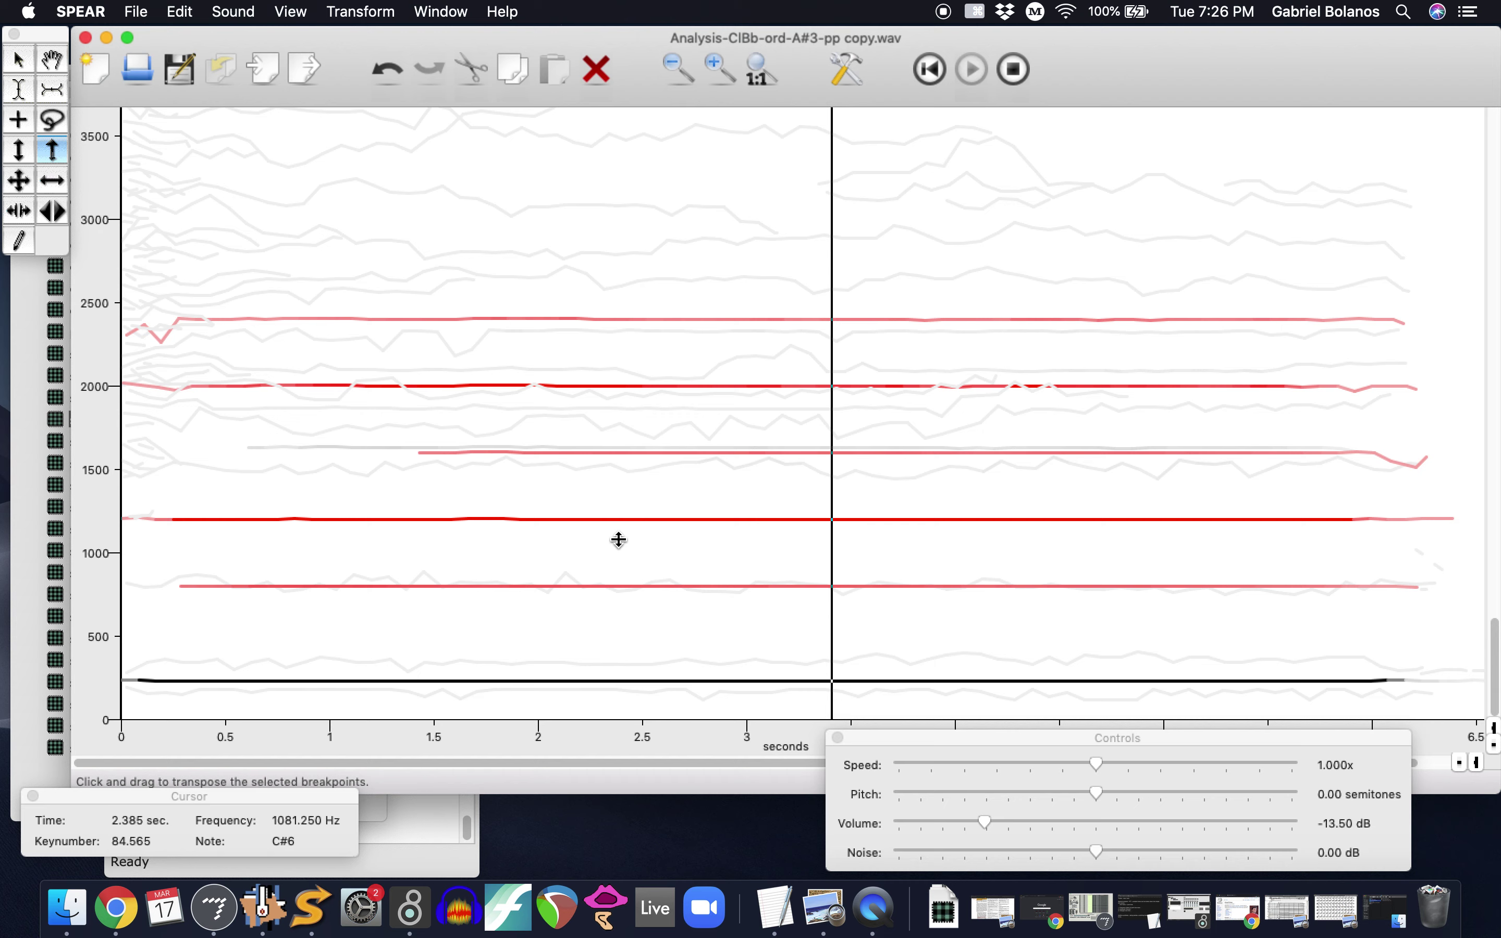
pyautogui.press('space')
pyautogui.press('space')
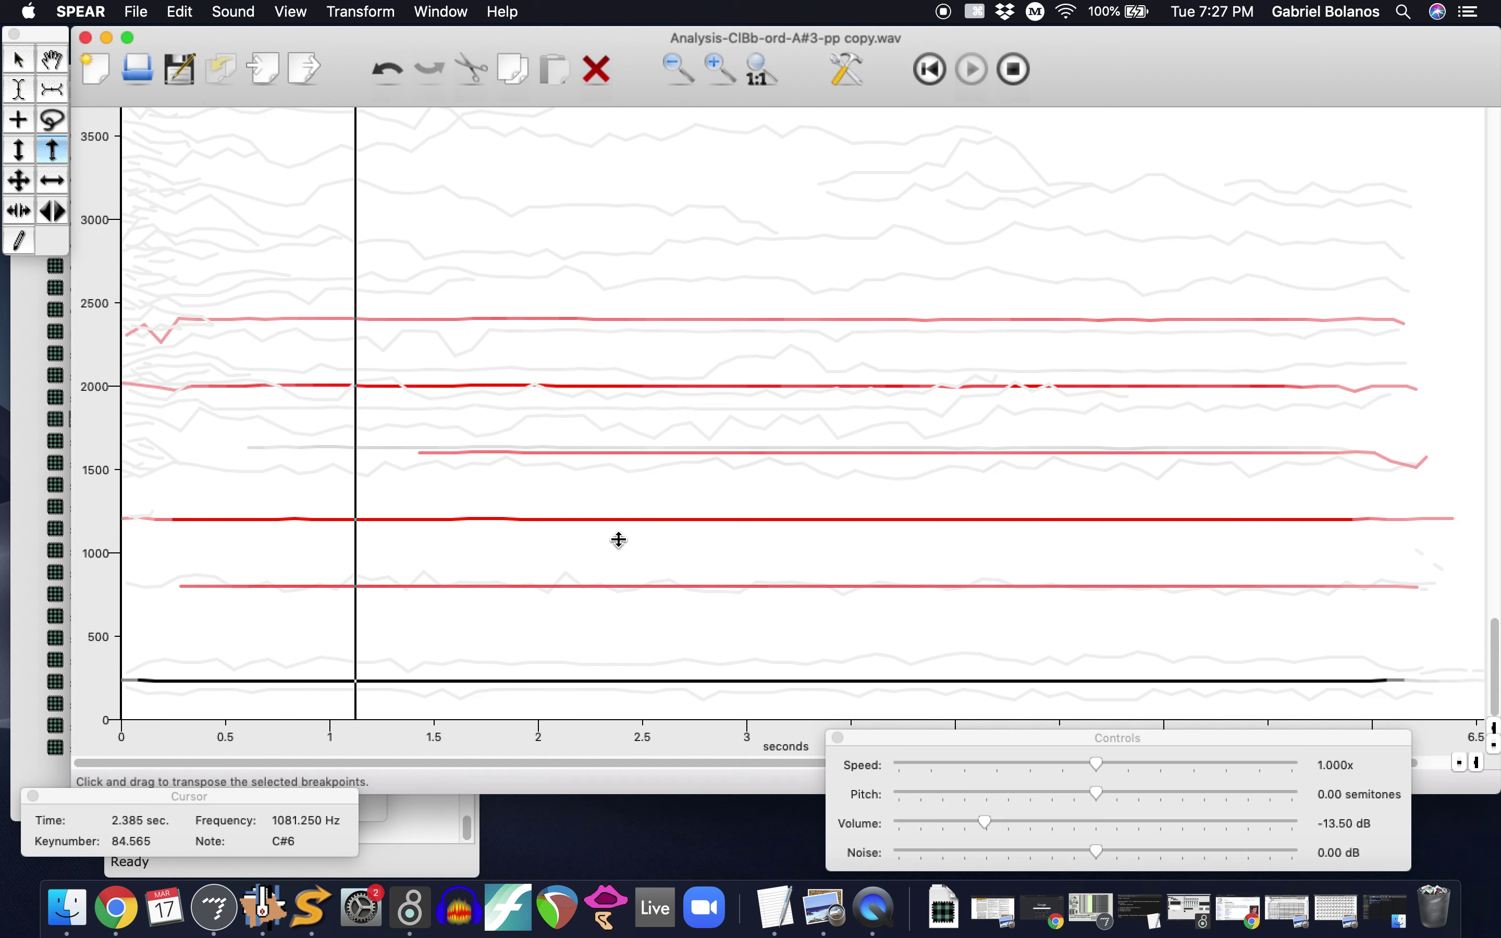
pyautogui.press('space')
pyautogui.press('super+z')
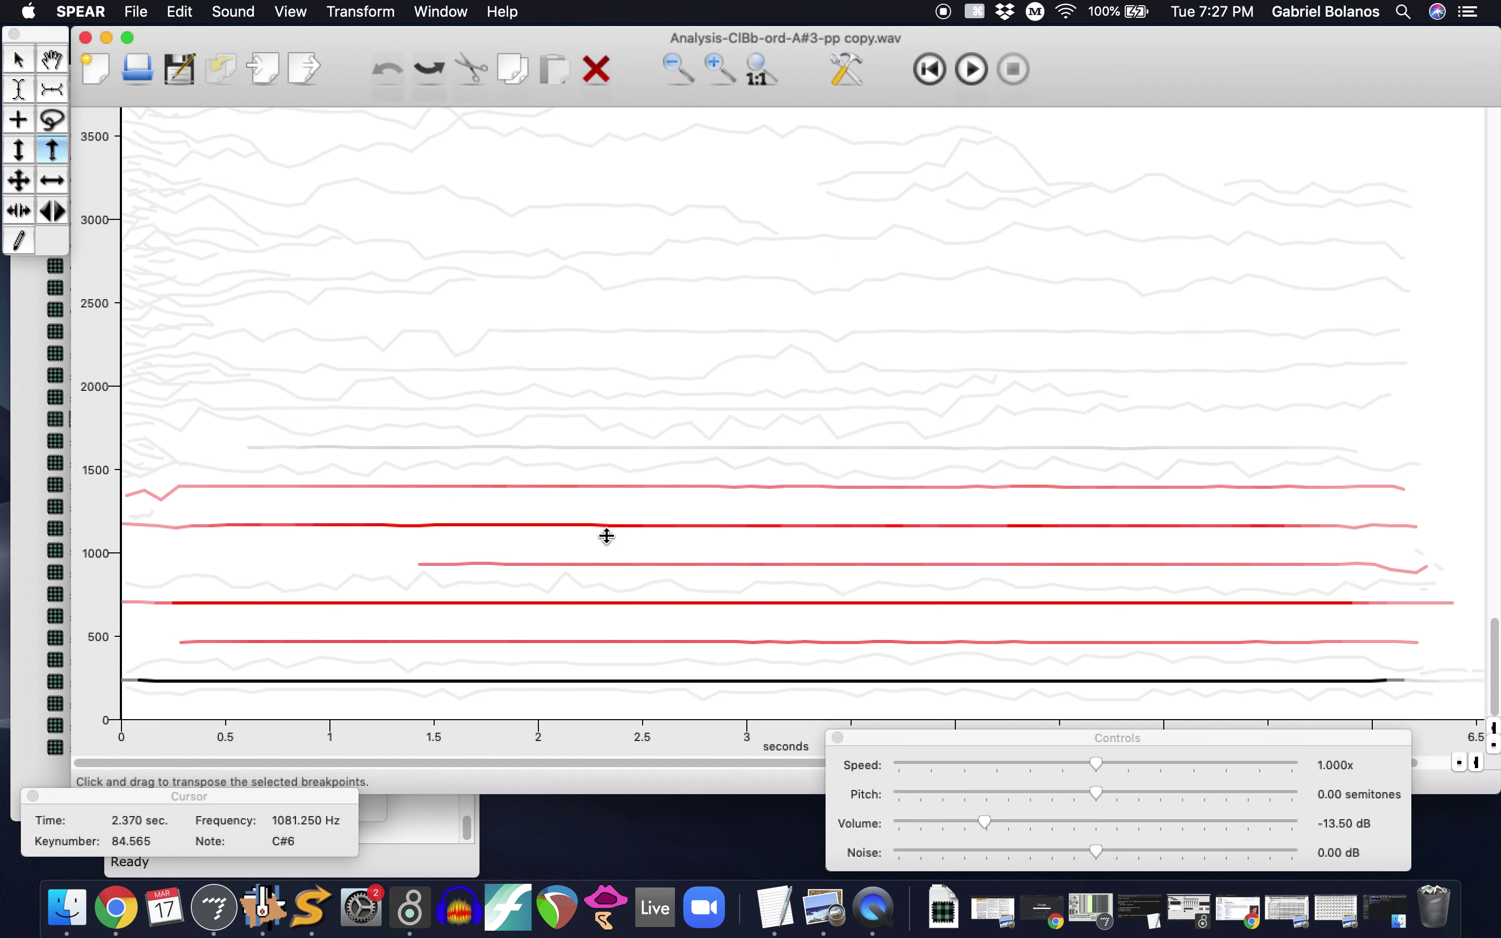
pyautogui.click(22, 59)
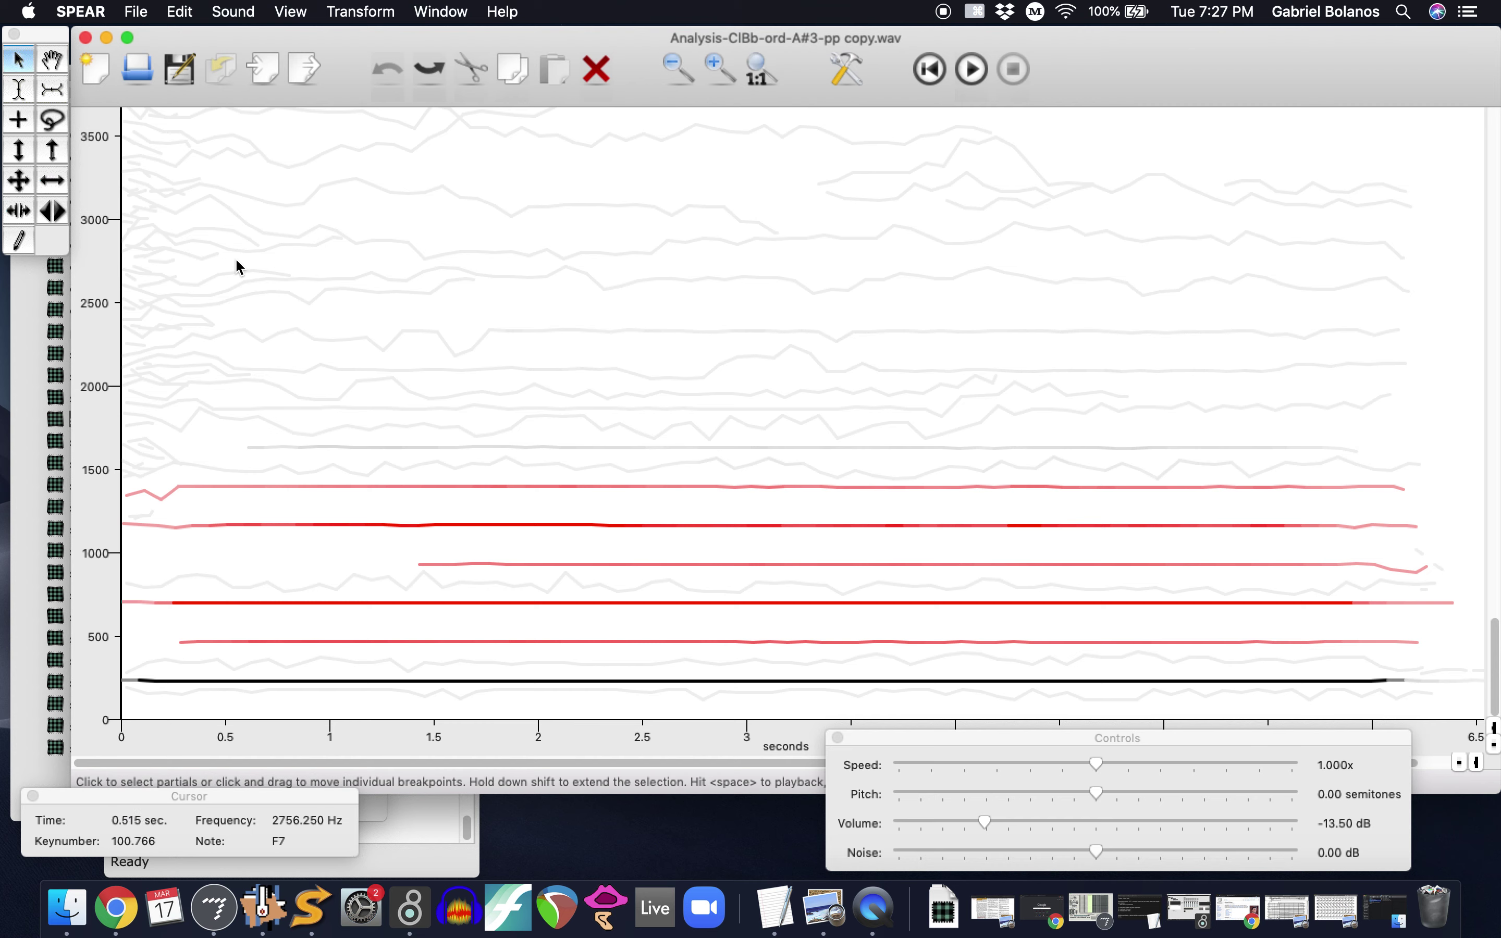
# In a new document, pencil in partials near 600, 800, 1000, 1100 and 1200 Hz, then play them
pyautogui.click(140, 11)
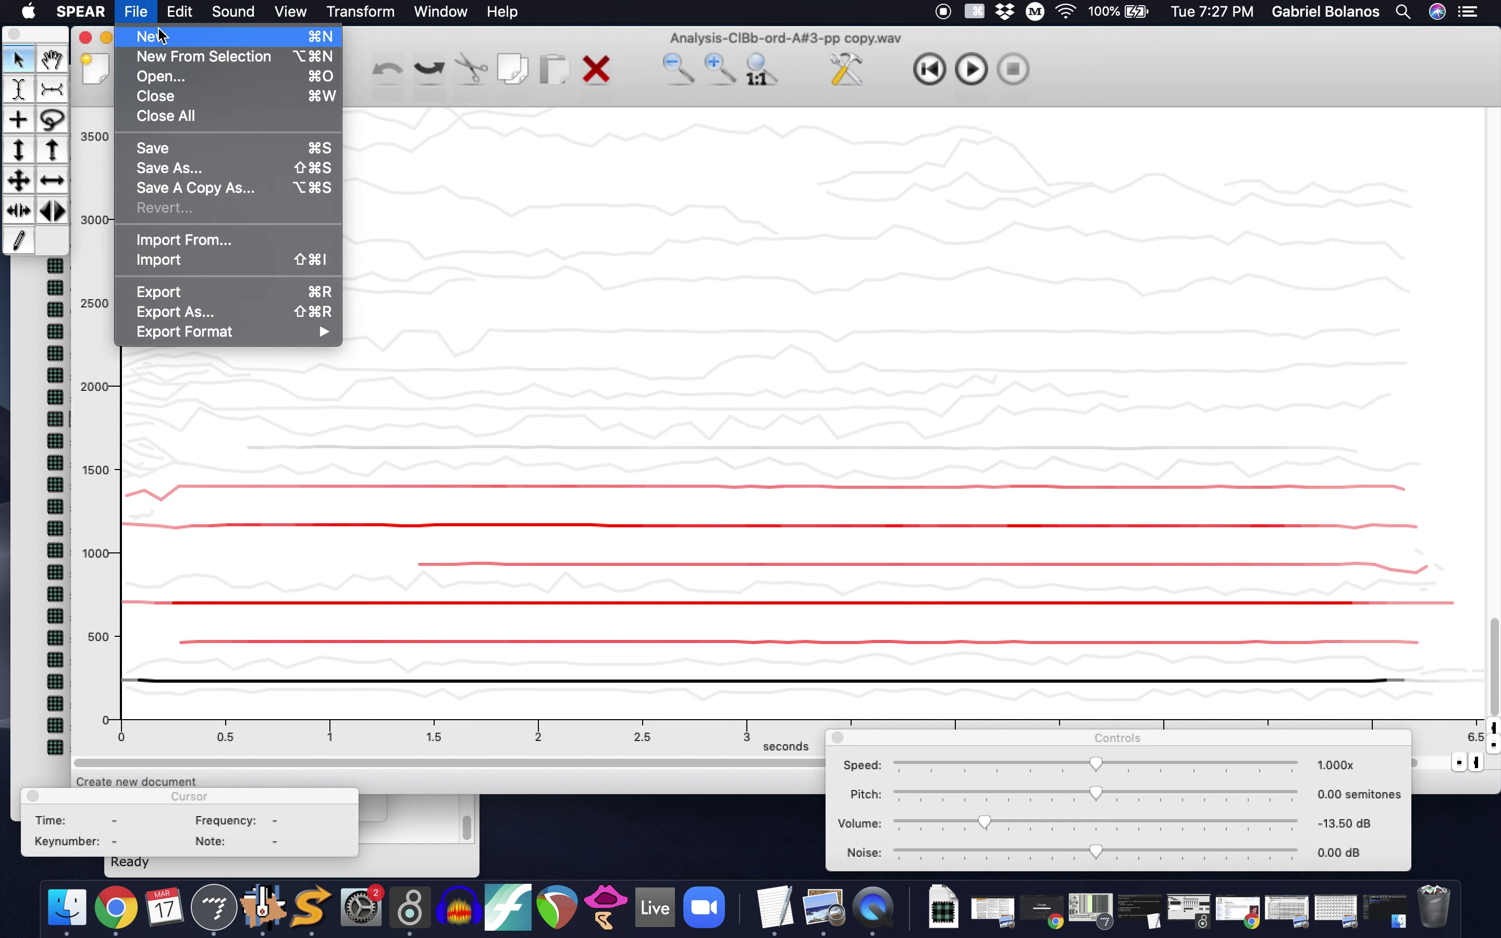
pyautogui.click(149, 32)
pyautogui.click(18, 241)
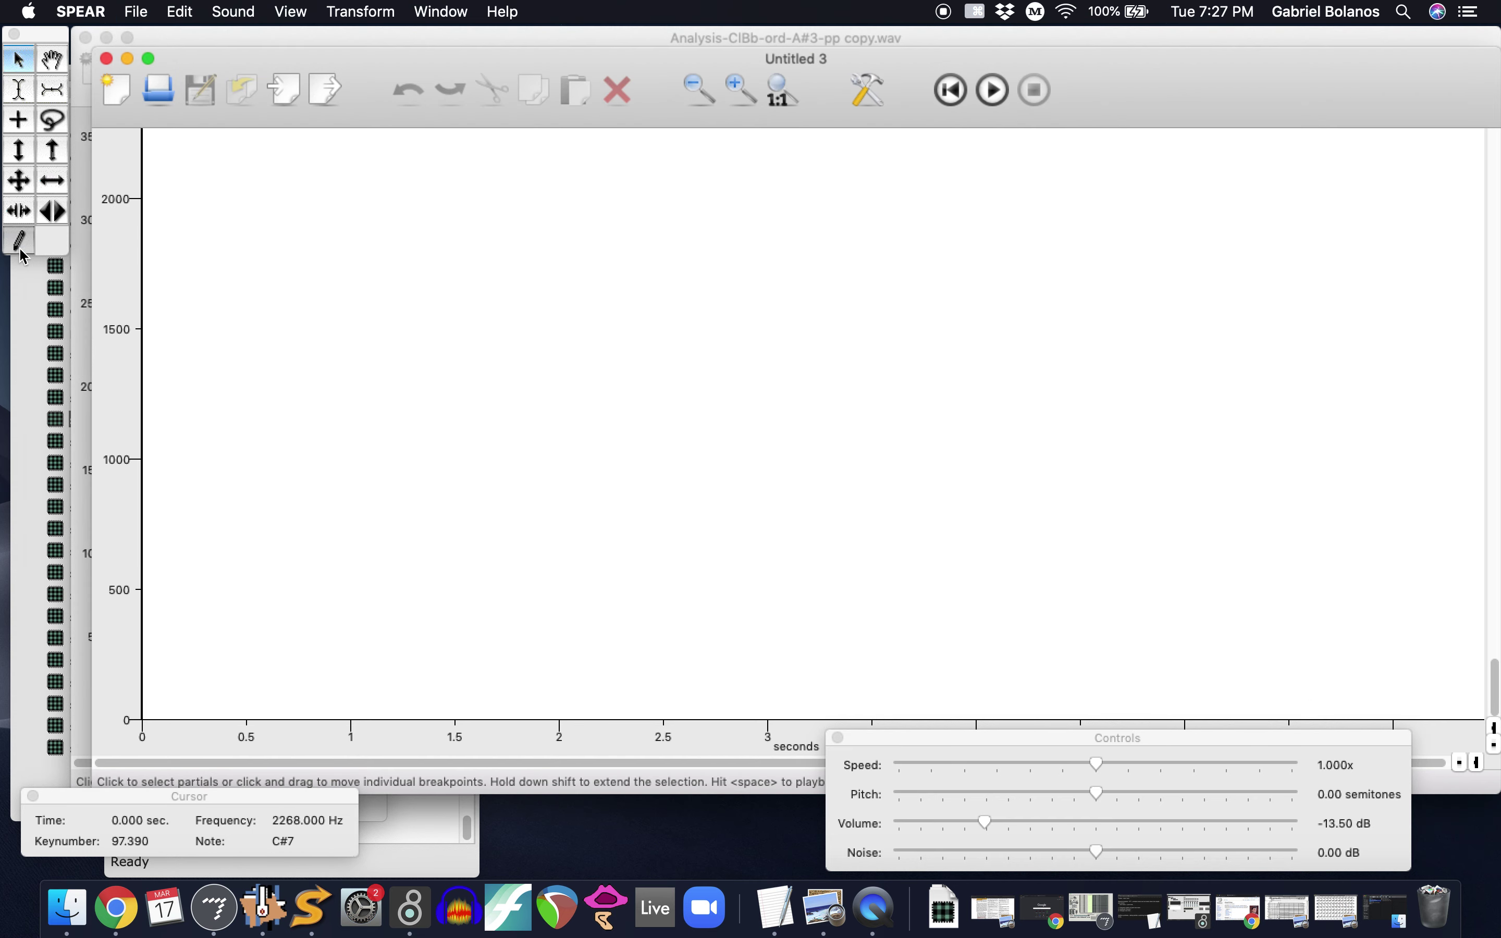
pyautogui.moveTo(196, 482); pyautogui.dragTo(729, 473)
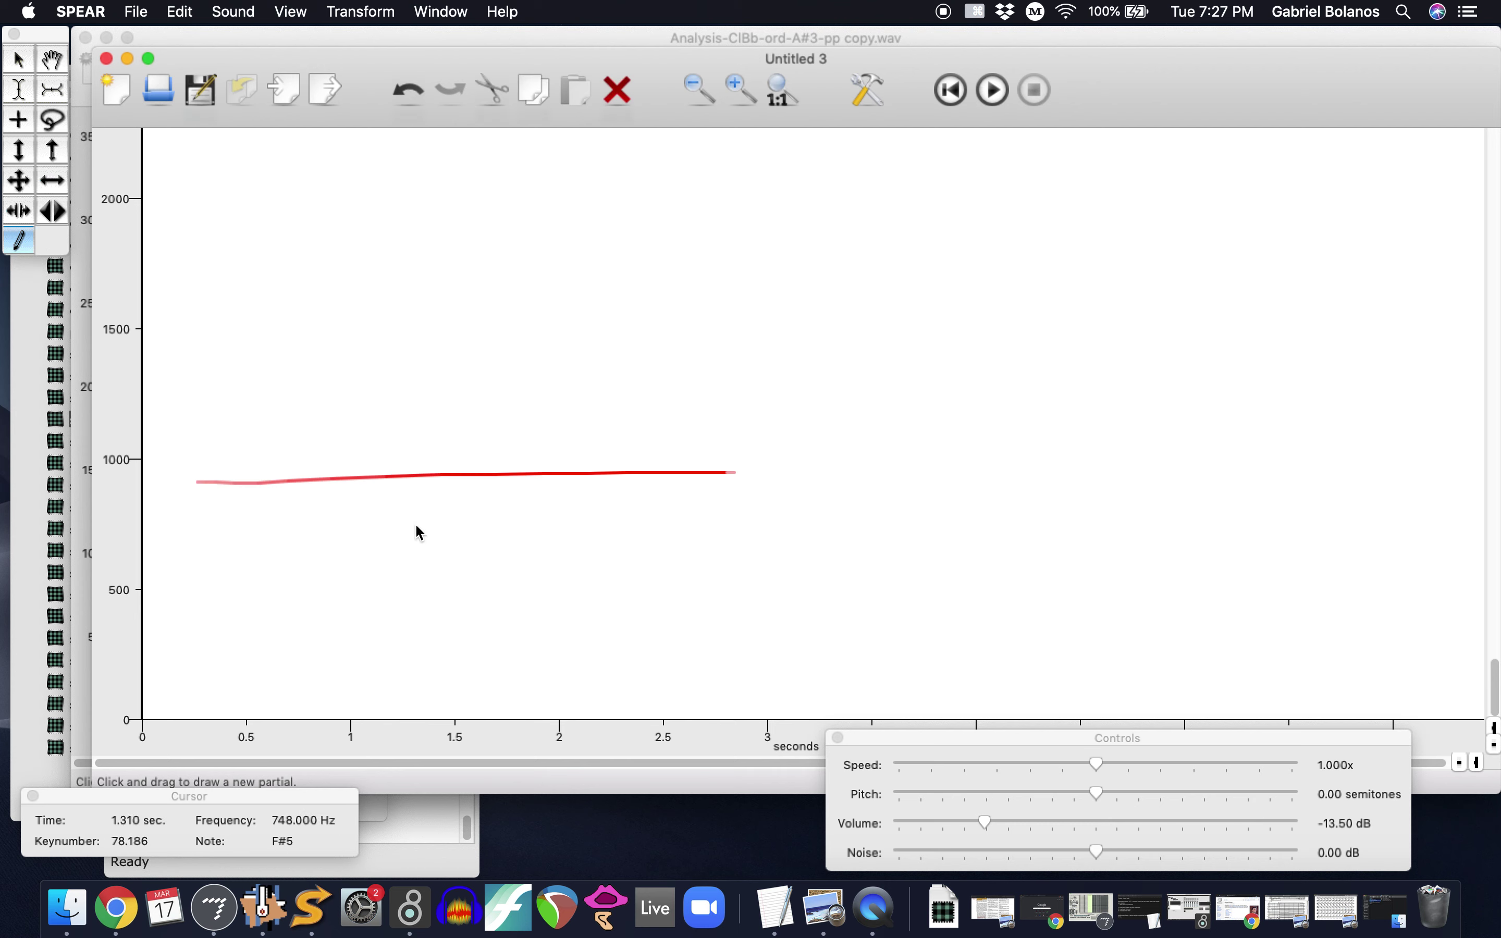
pyautogui.moveTo(420, 524); pyautogui.dragTo(577, 515)
pyautogui.moveTo(551, 427)
pyautogui.mouseDown()
pyautogui.moveTo(639, 427)
pyautogui.moveTo(615, 400)
pyautogui.moveTo(651, 398)
pyautogui.mouseUp()
pyautogui.moveTo(370, 498); pyautogui.dragTo(449, 495)
pyautogui.moveTo(342, 574)
pyautogui.mouseDown()
pyautogui.moveTo(460, 564)
pyautogui.moveTo(315, 593)
pyautogui.moveTo(251, 636)
pyautogui.moveTo(278, 688)
pyautogui.mouseUp()
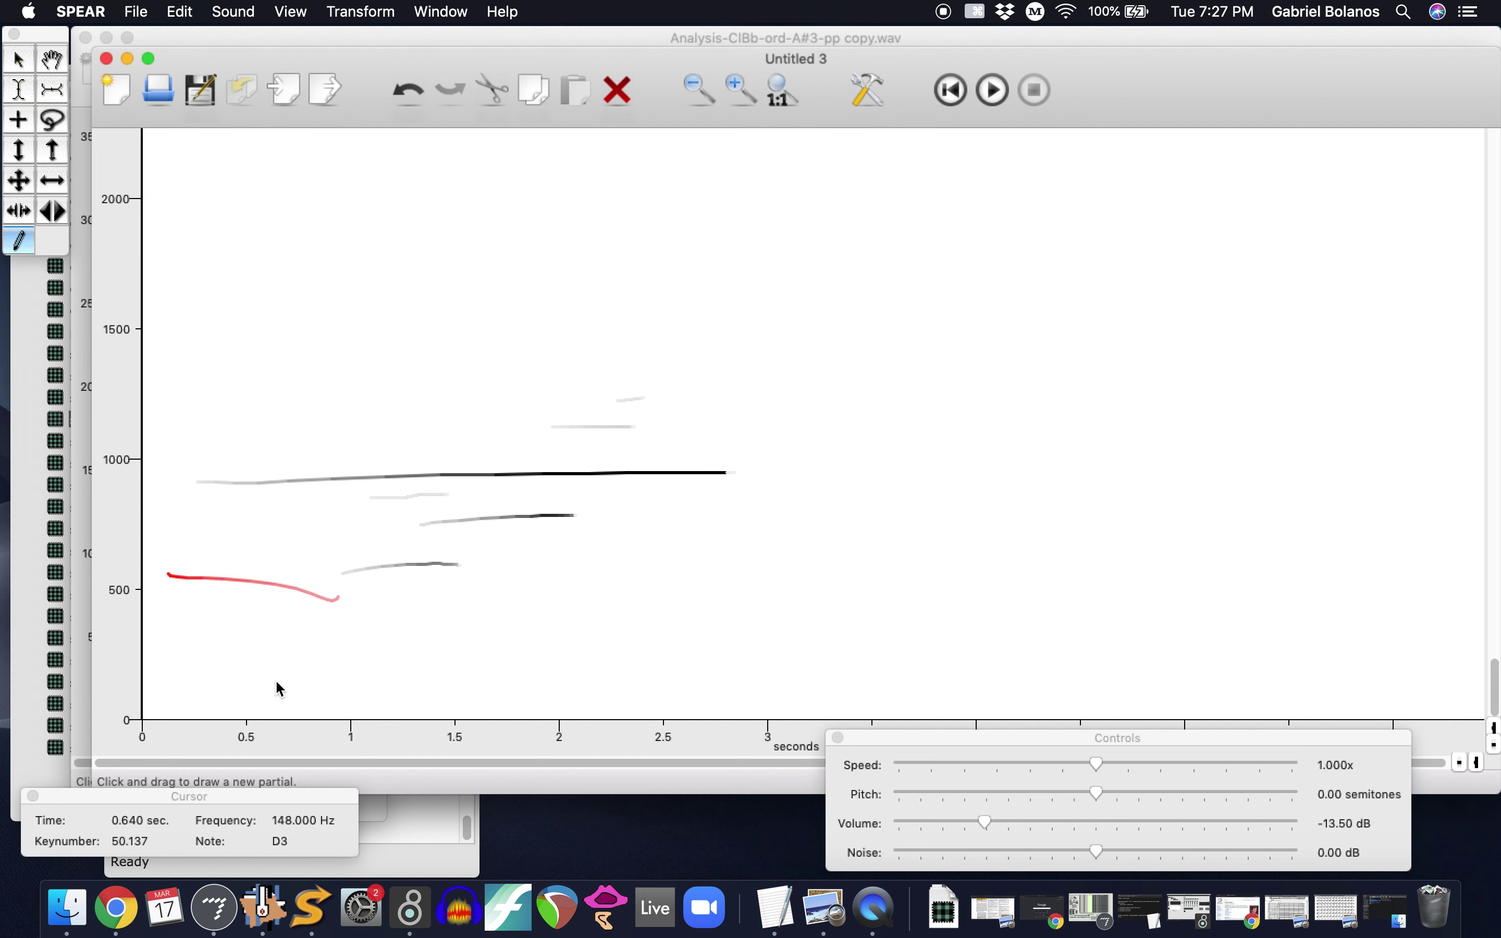
pyautogui.press('space')
# Close the Untitled 3 sketch and the clarinet analysis without saving
pyautogui.click(106, 60)
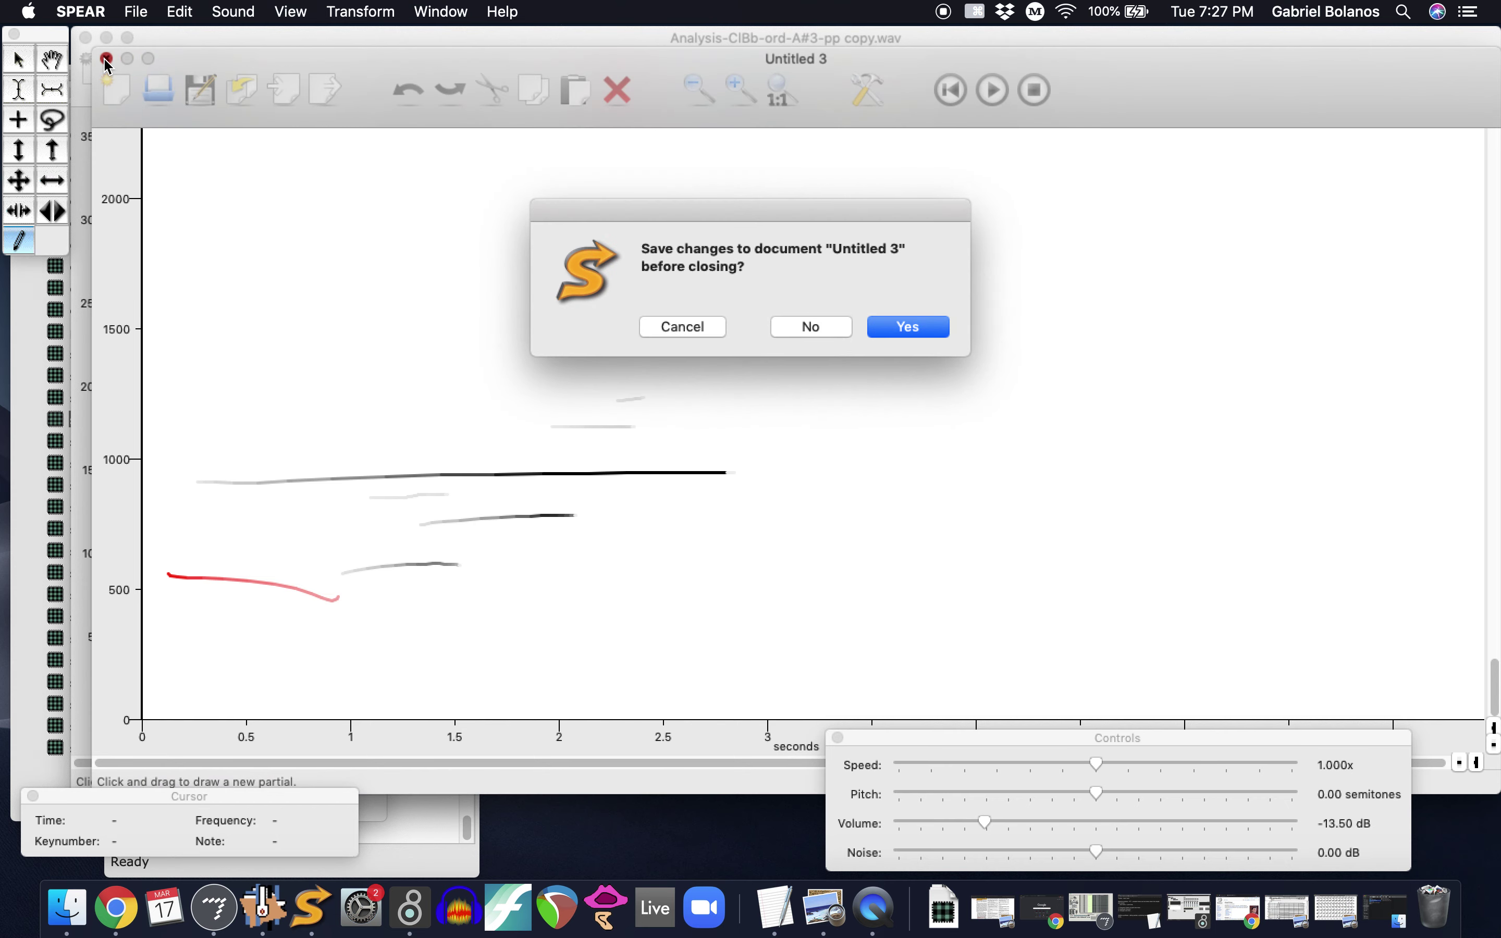
pyautogui.click(813, 327)
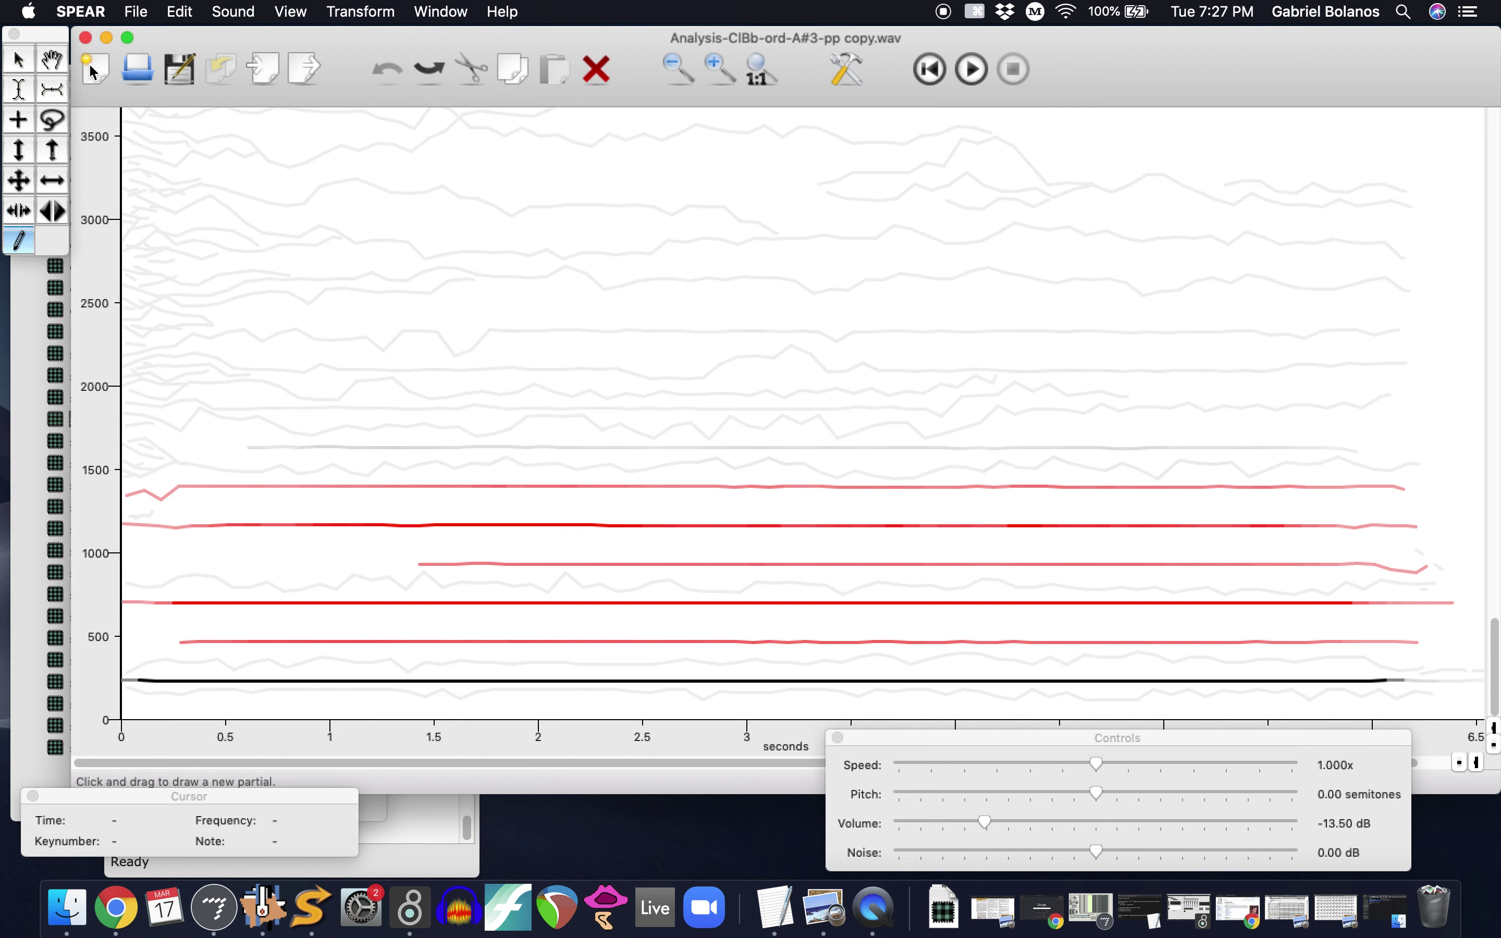
pyautogui.click(86, 38)
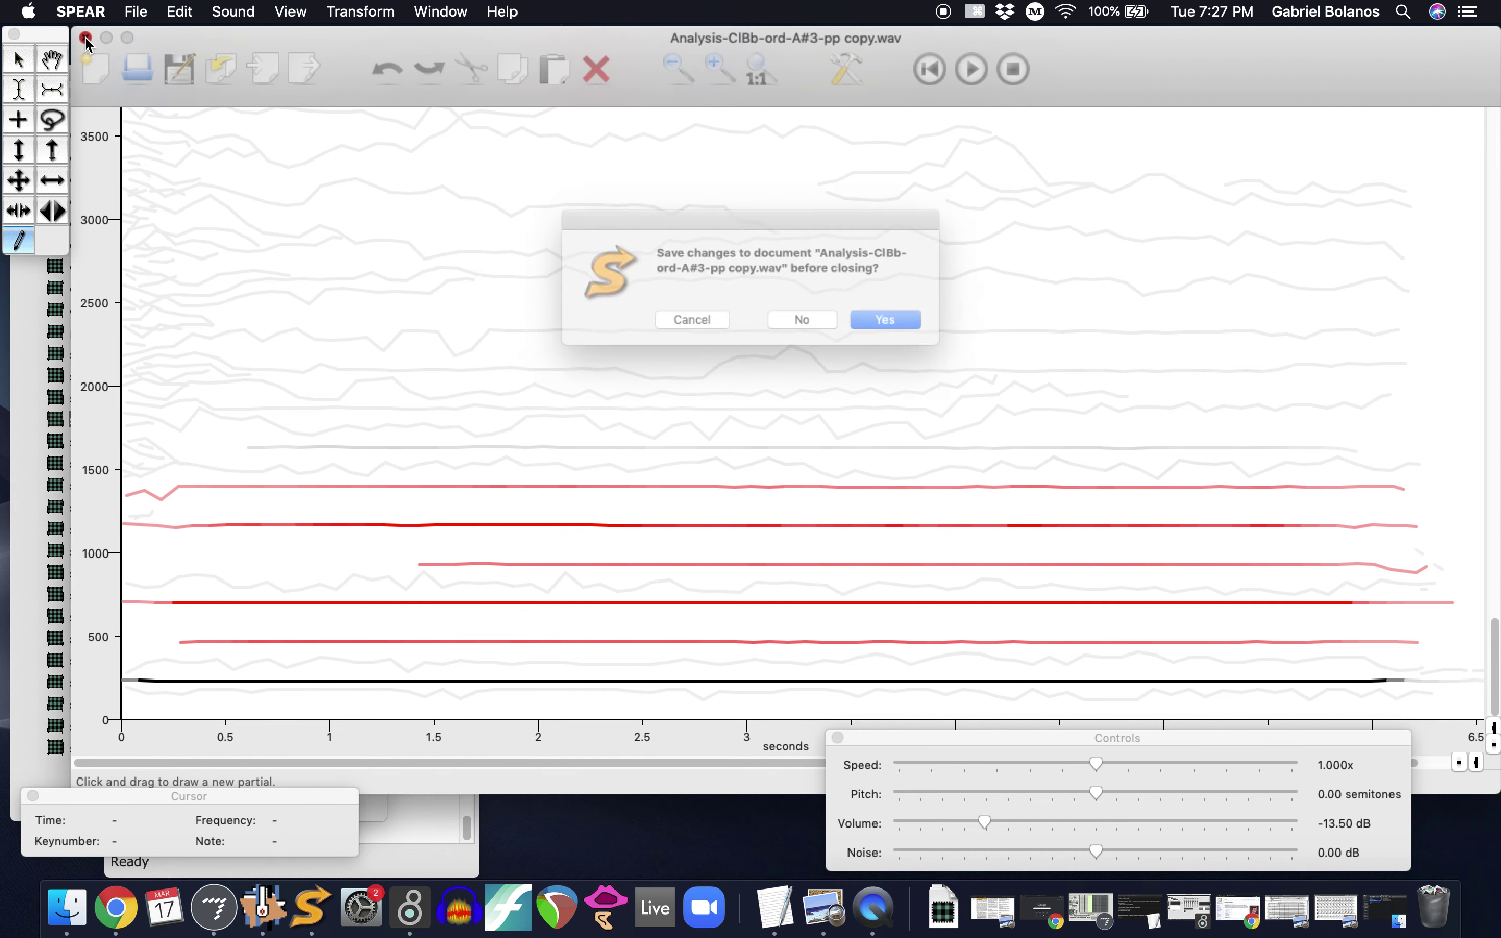
pyautogui.click(810, 328)
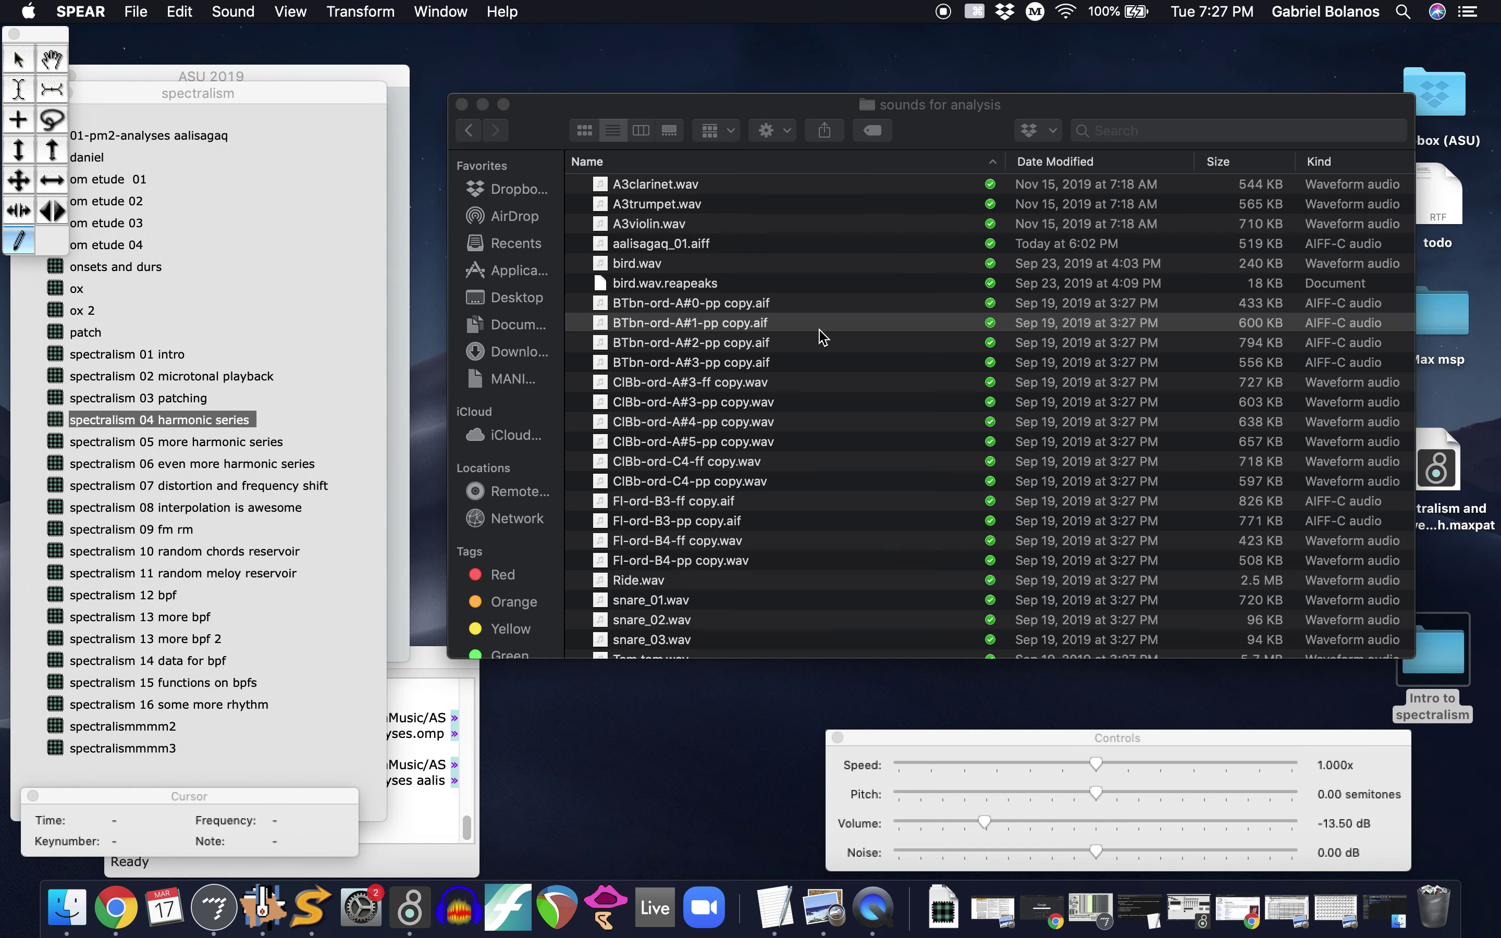
# Preview aalisagaq_01.aiff in the sounds for analysis folder, then drop it onto SPEAR
pyautogui.click(1057, 111)
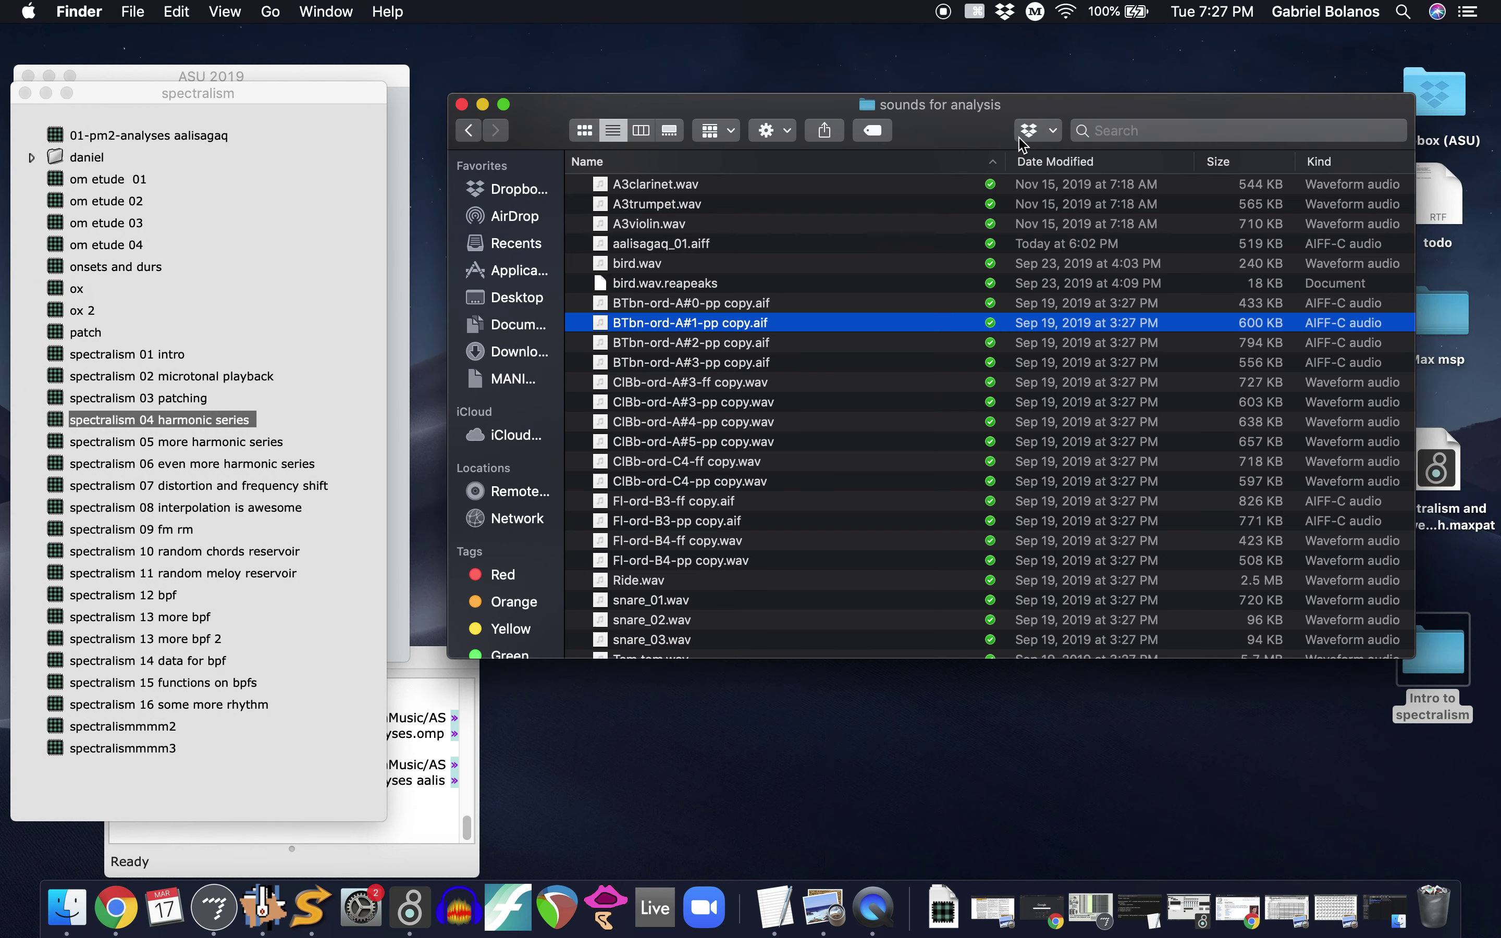
pyautogui.scroll(2, 780, 245)
pyautogui.click(653, 292)
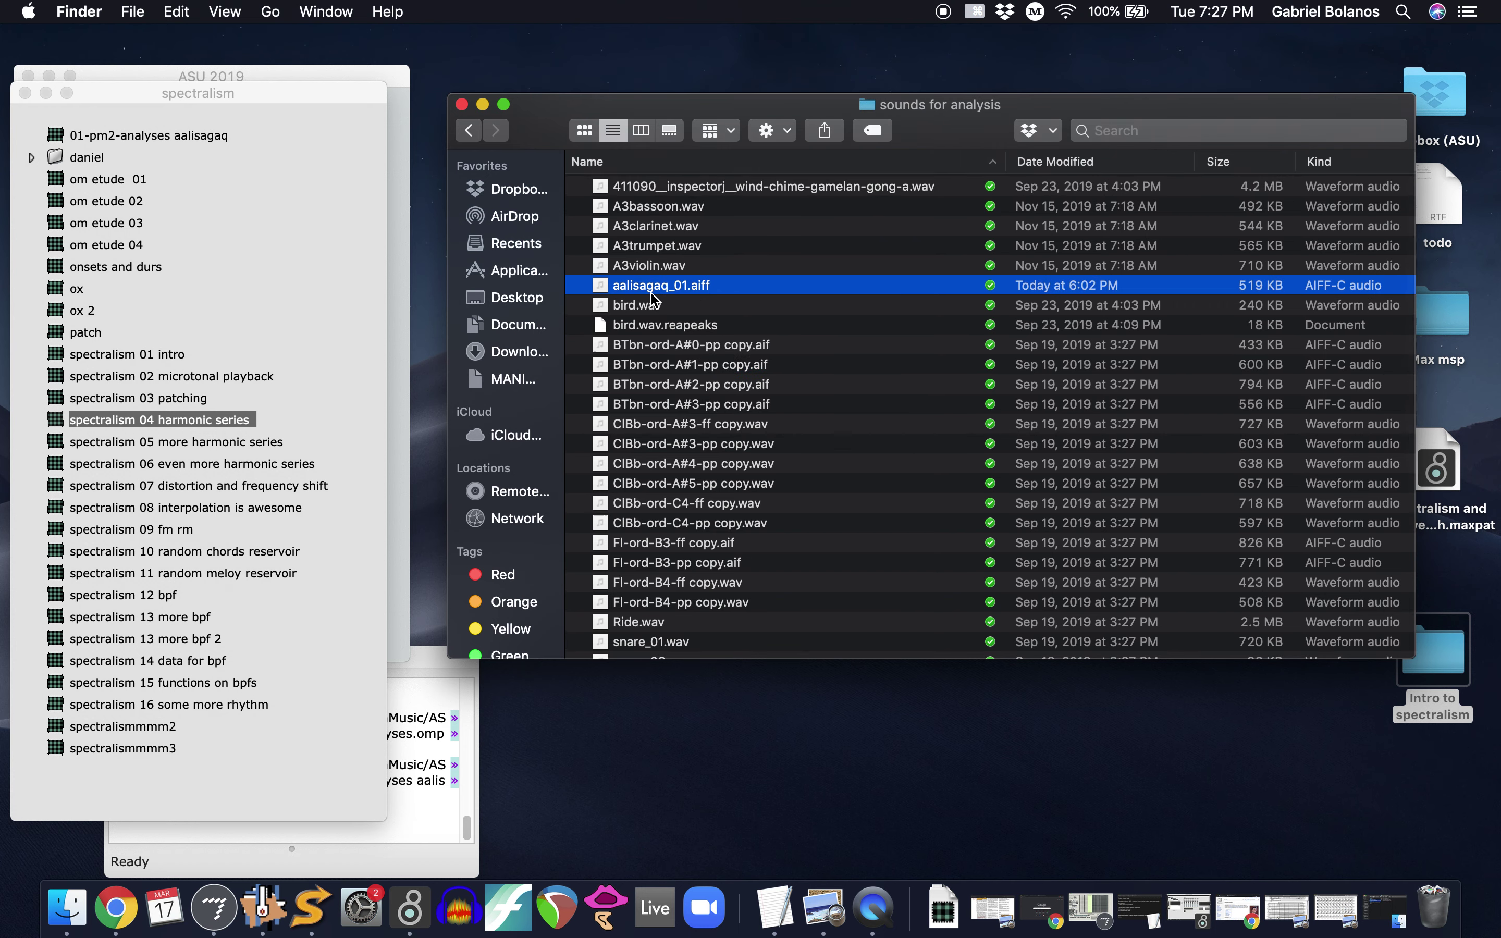
pyautogui.press('space')
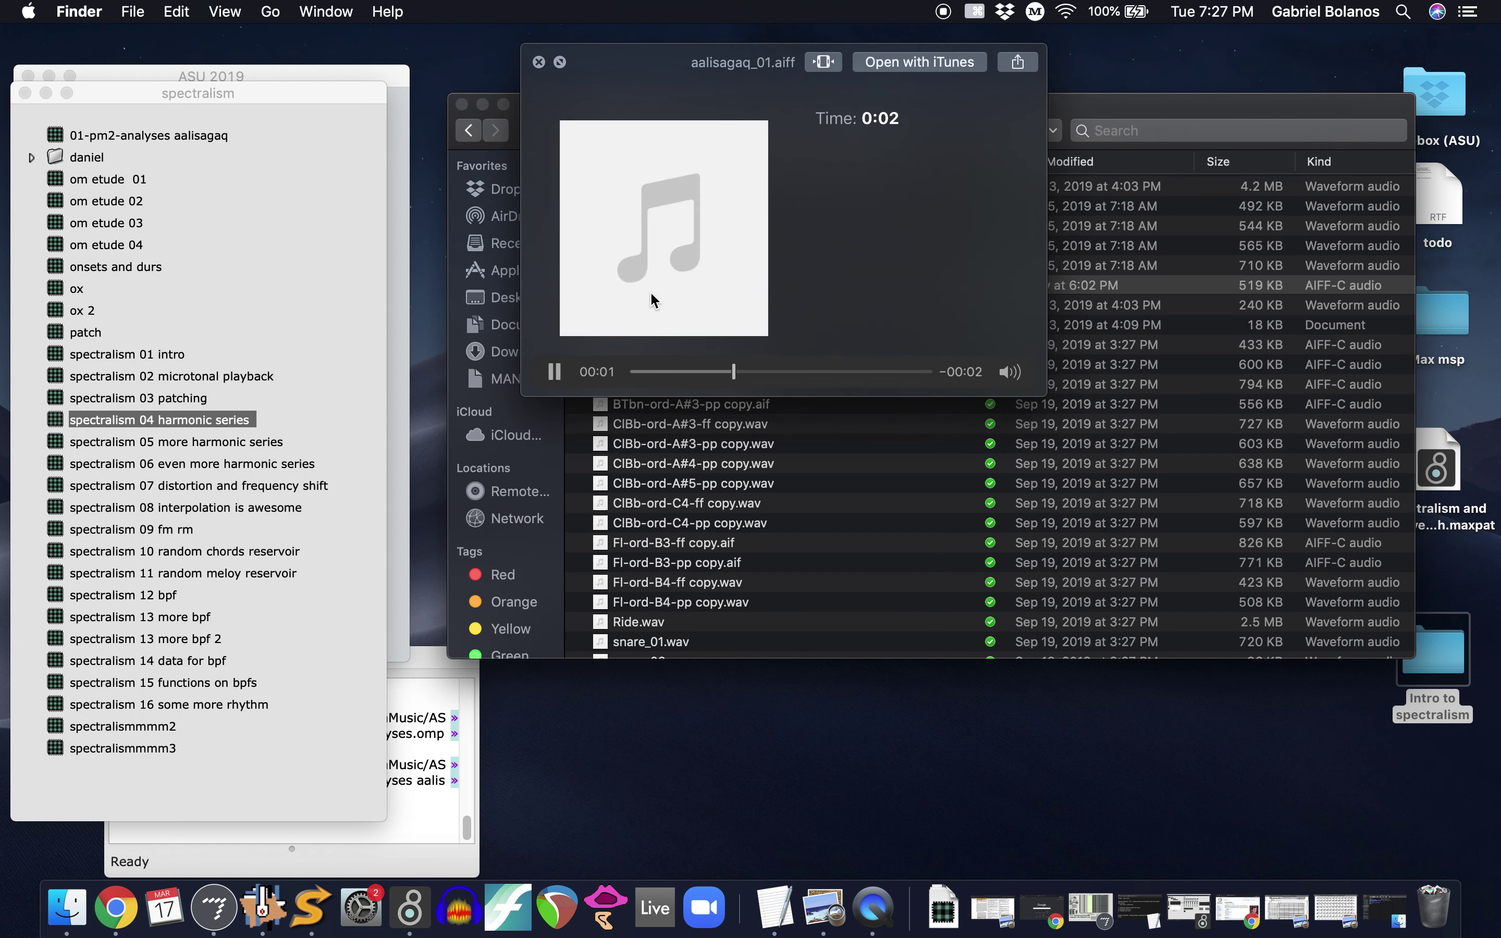
pyautogui.press('space')
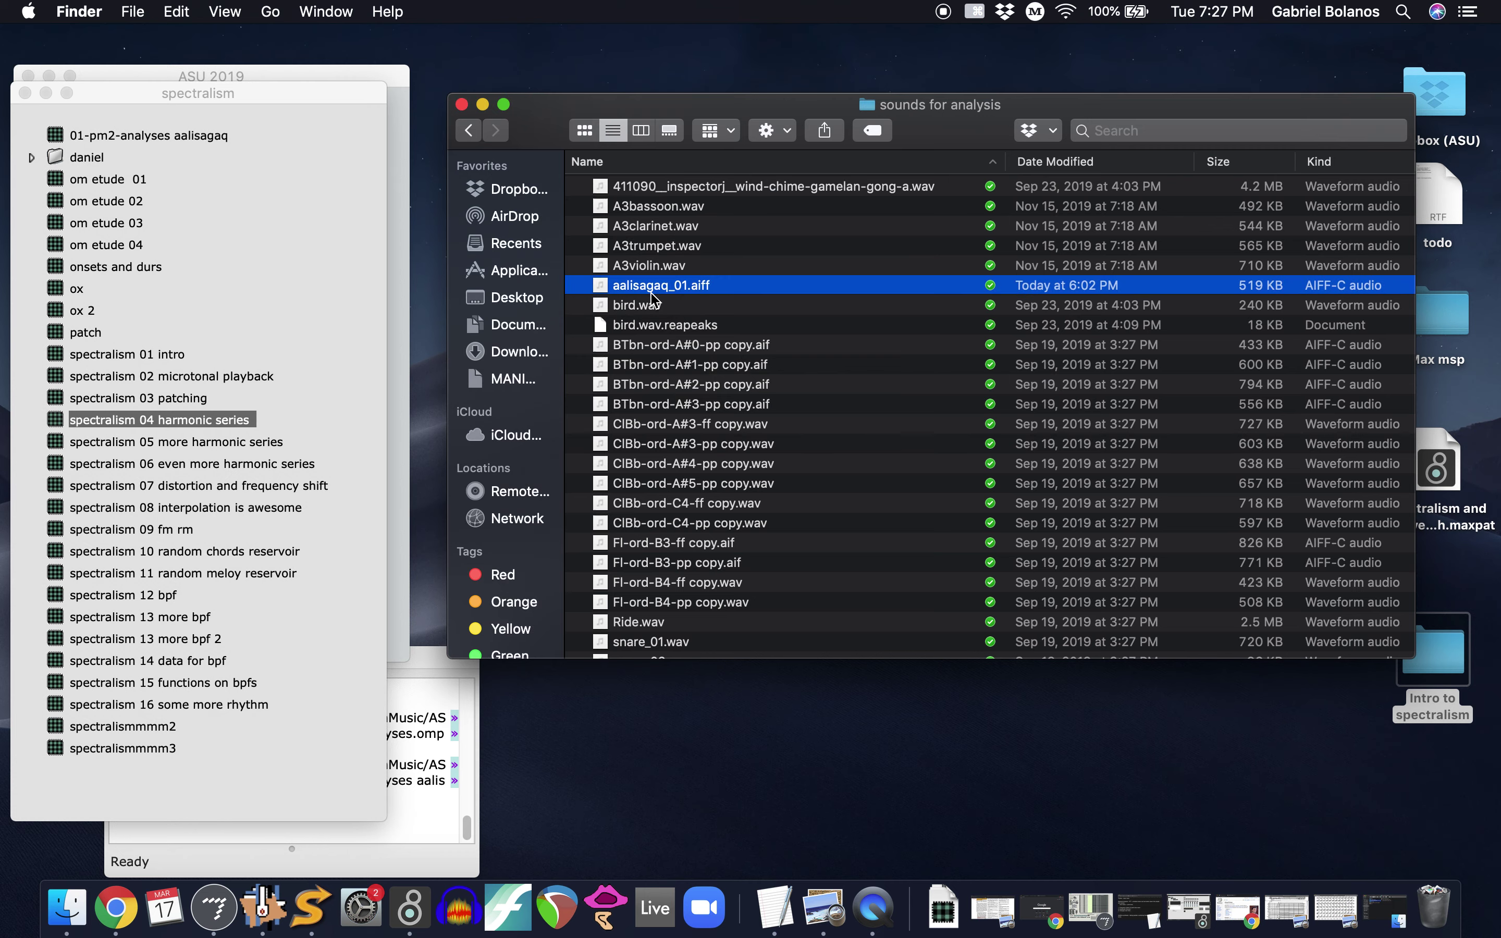
pyautogui.moveTo(651, 294); pyautogui.dragTo(318, 899)
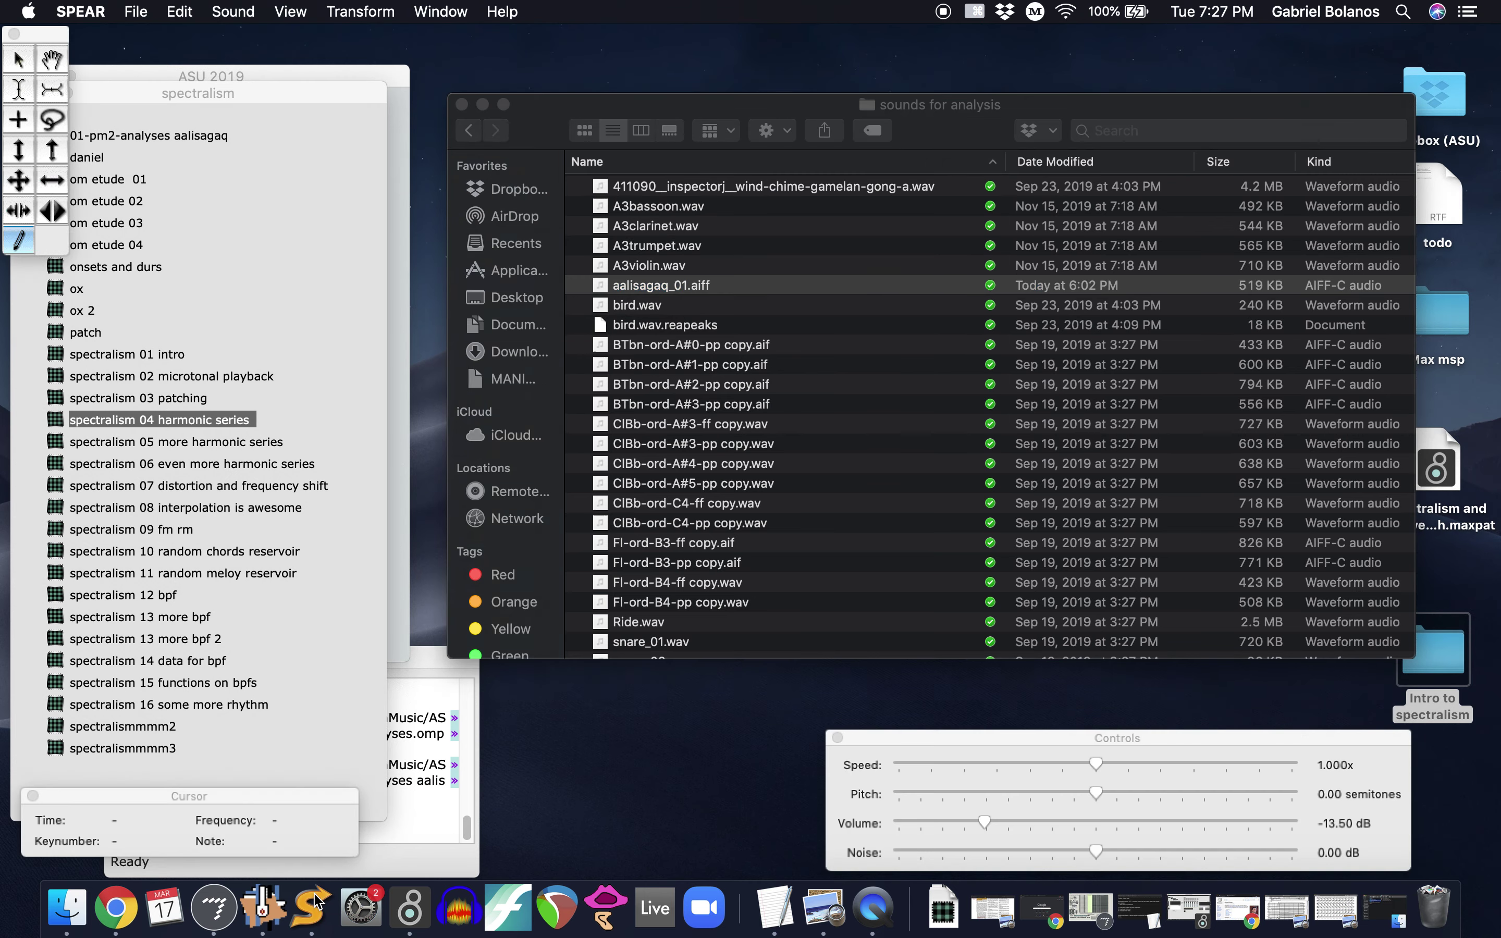
pyautogui.press('Return')
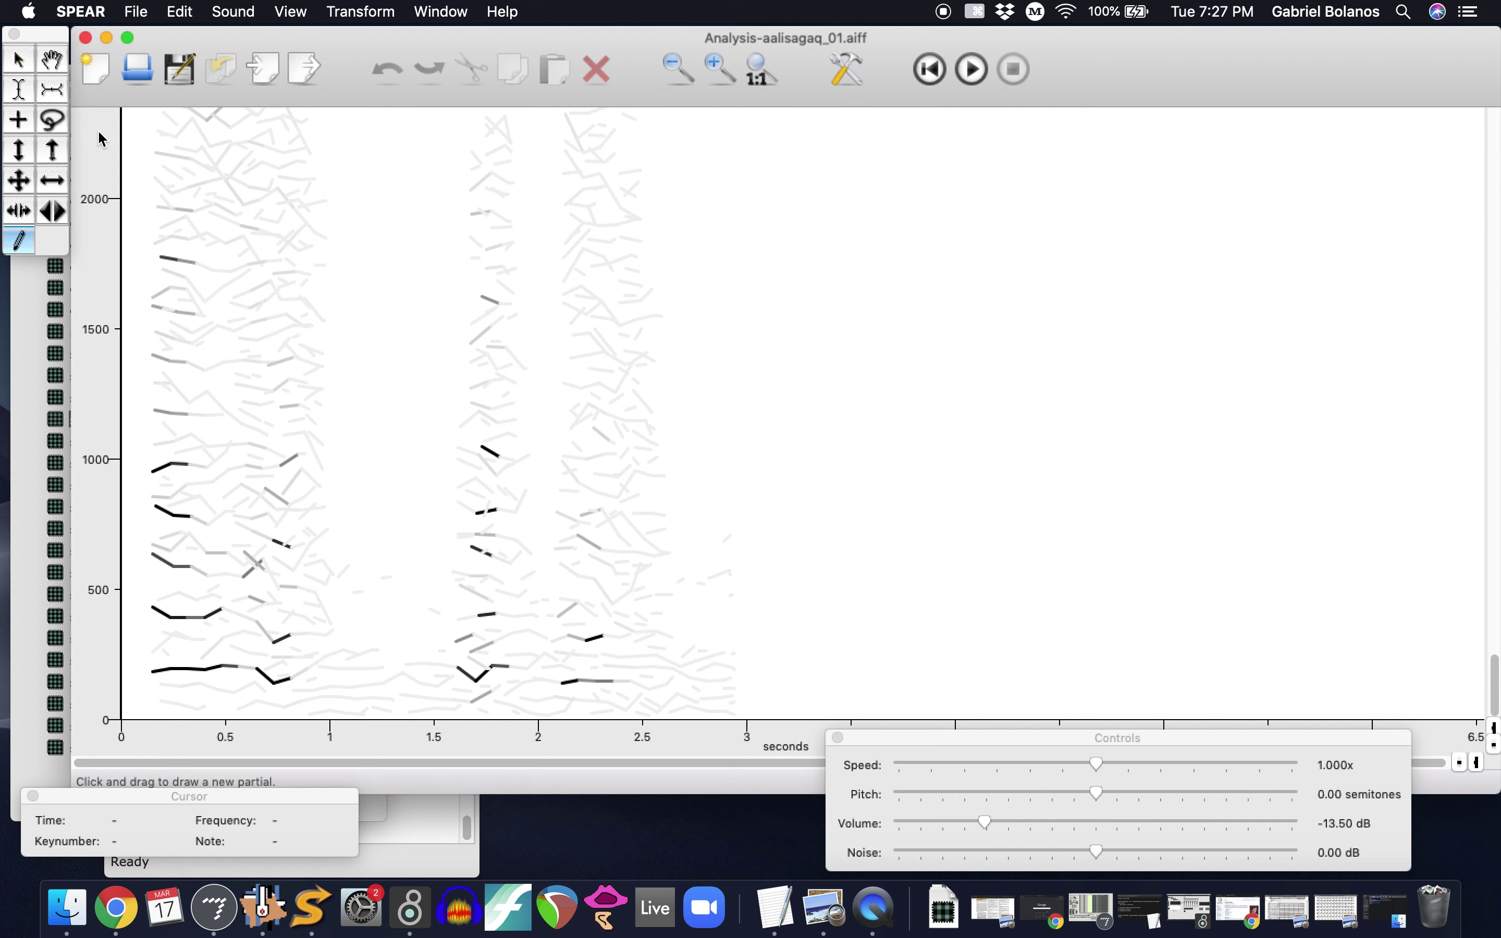
pyautogui.click(18, 59)
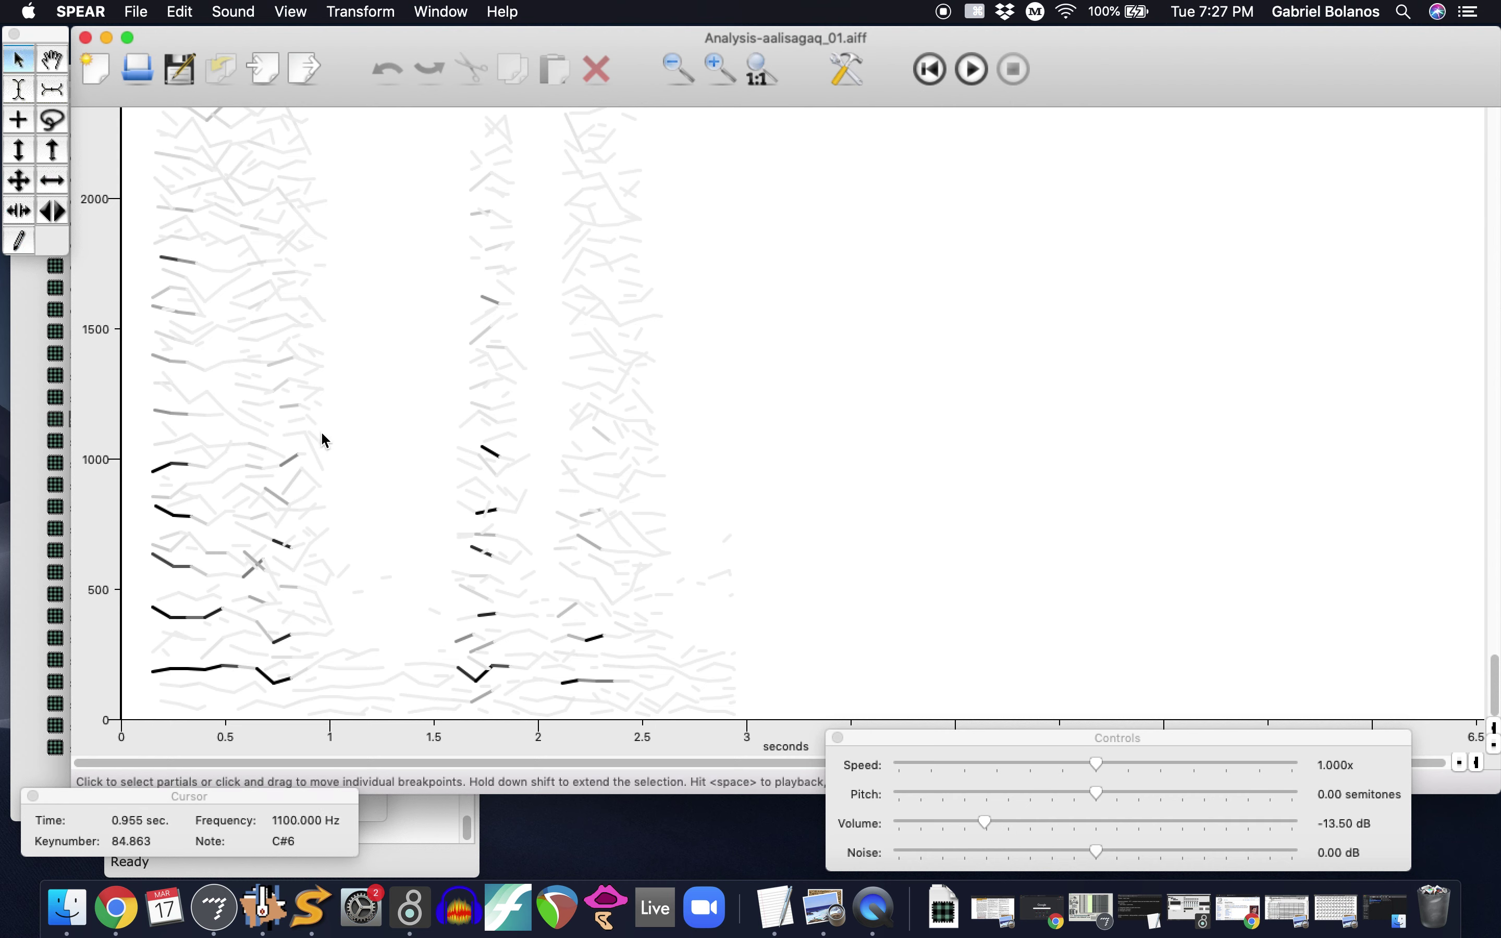
pyautogui.click(1495, 746)
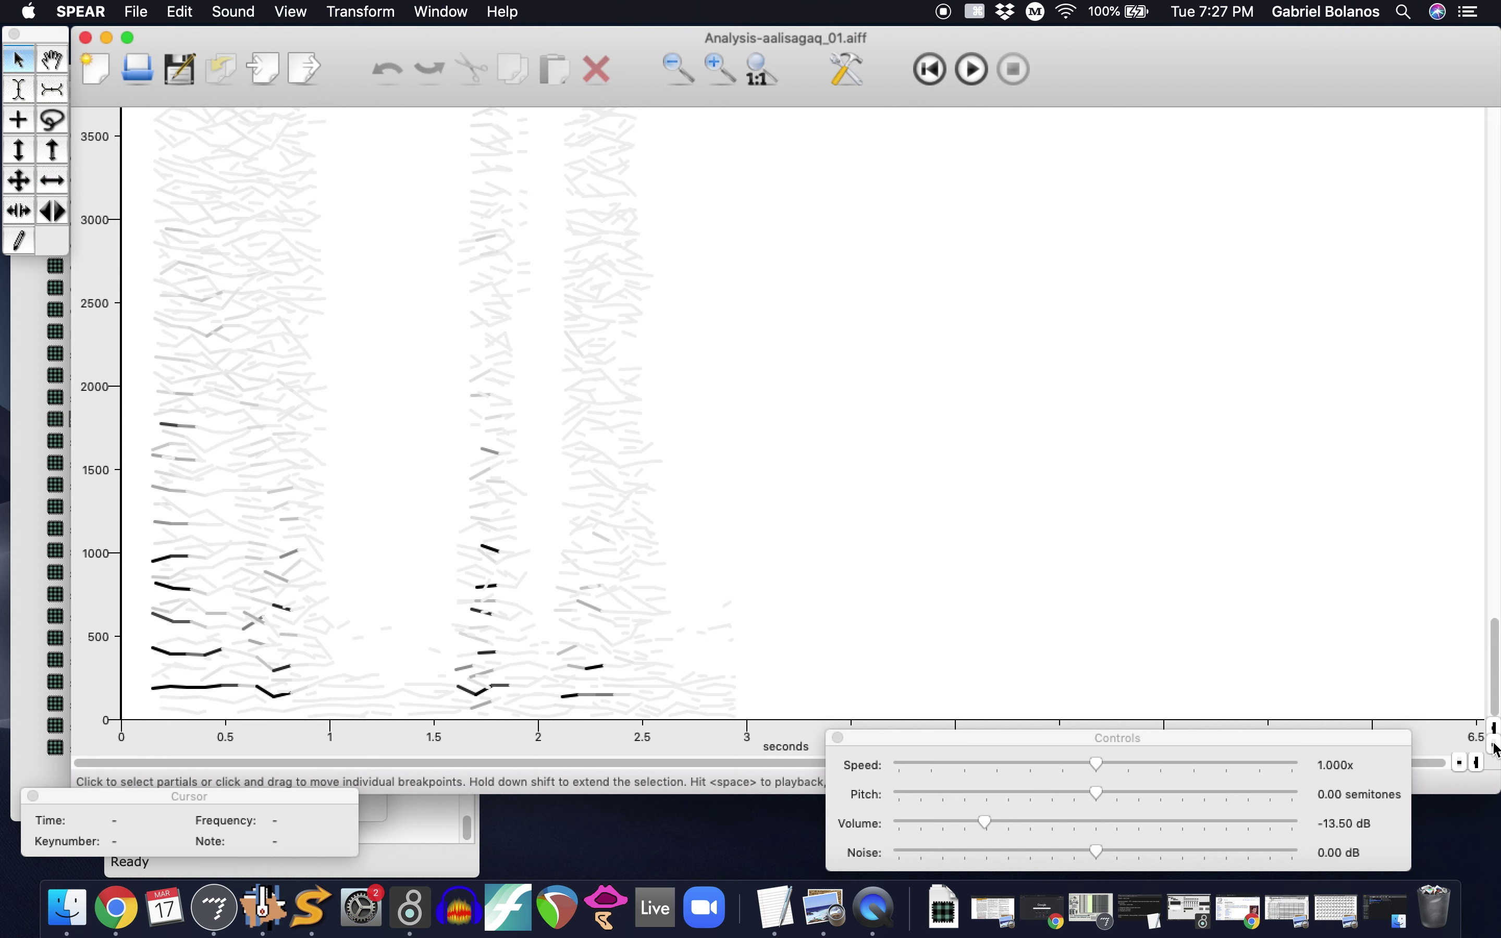
pyautogui.press('space')
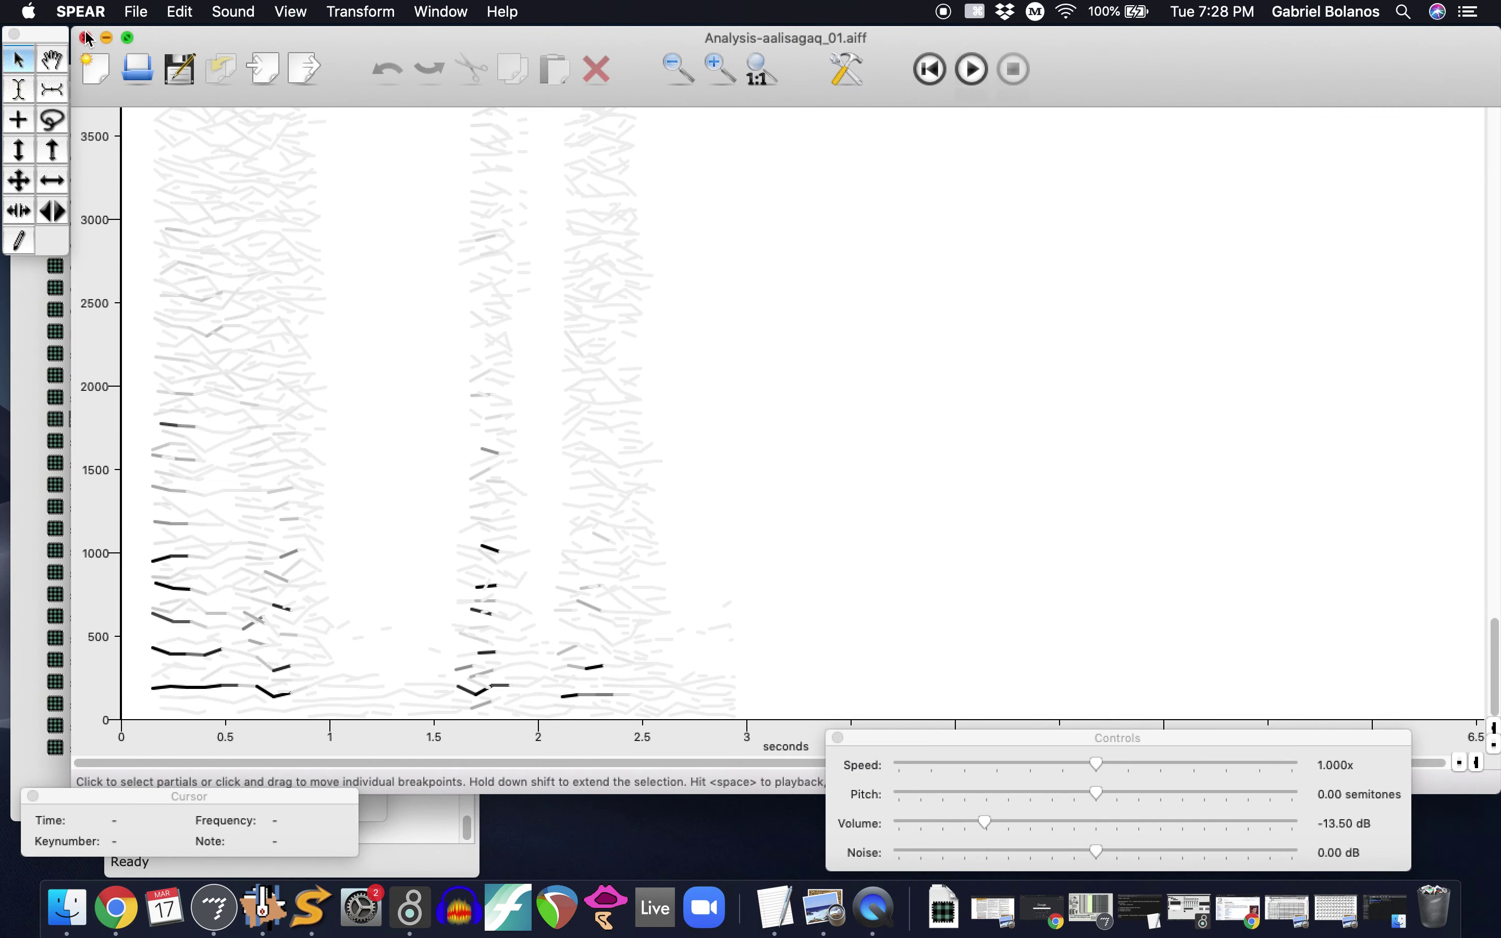
pyautogui.click(87, 38)
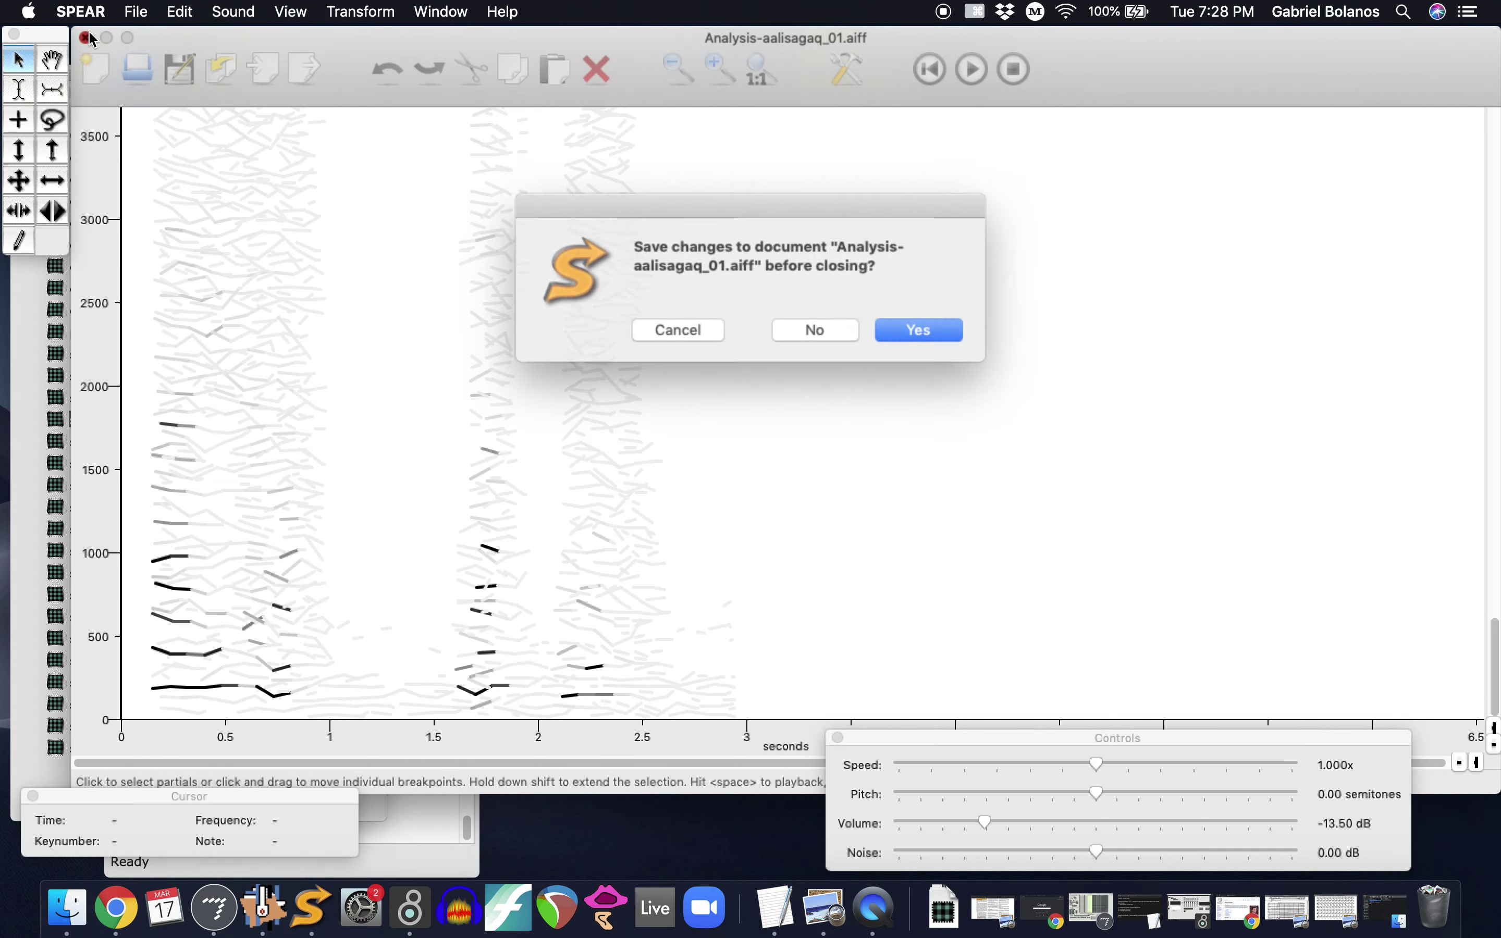
# Discard the SPEAR analysis, then open the 01-pm2-analyses aalisagaq patch from the spectralism workspace
pyautogui.click(826, 332)
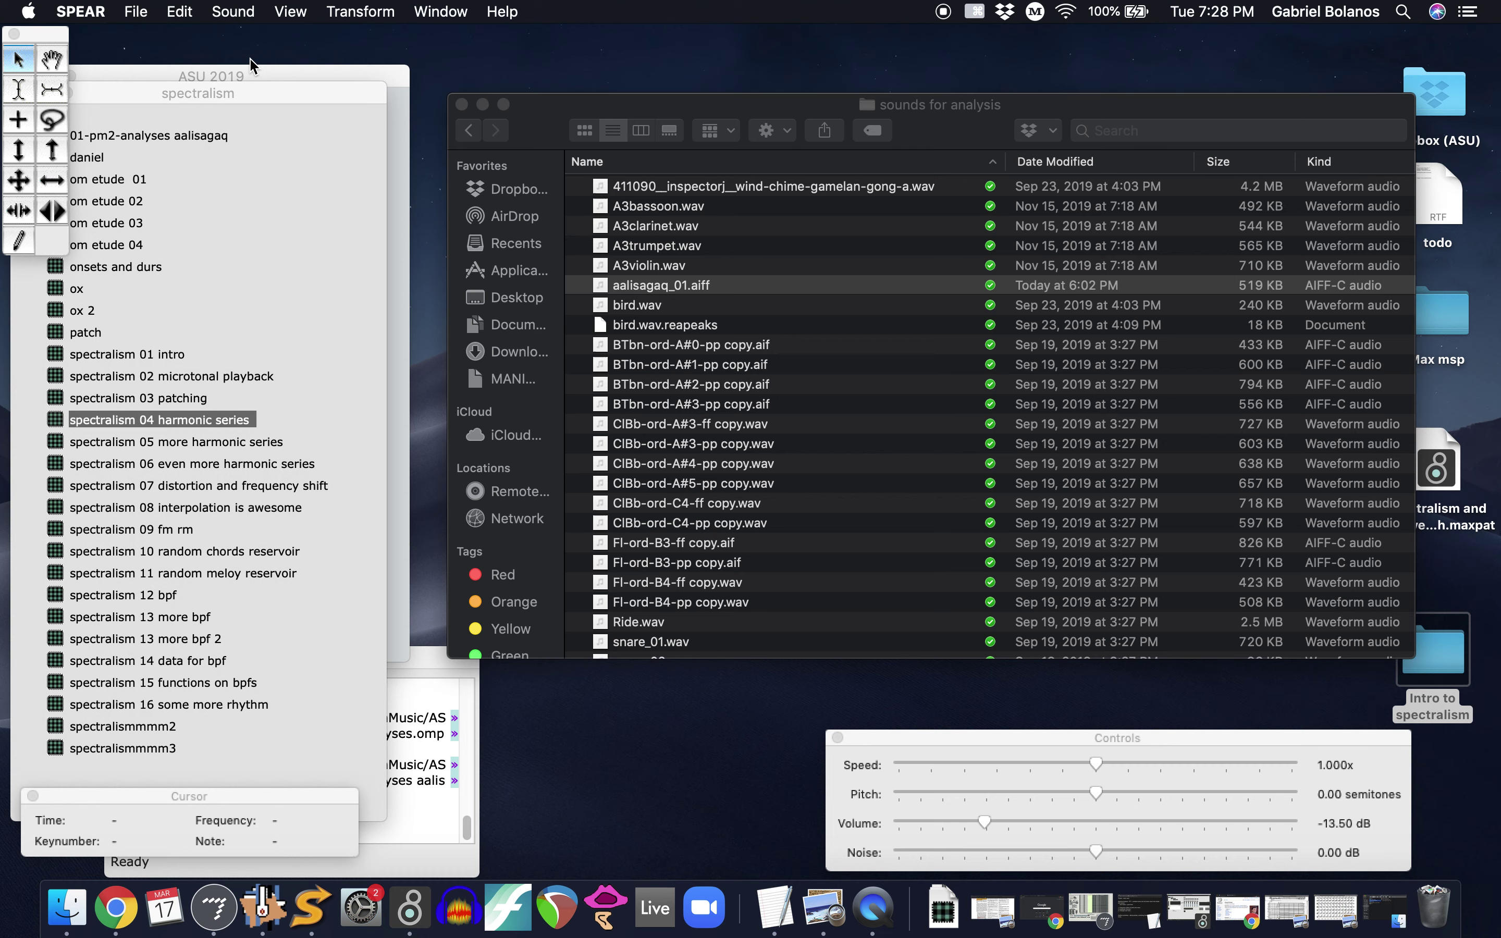
pyautogui.click(261, 75)
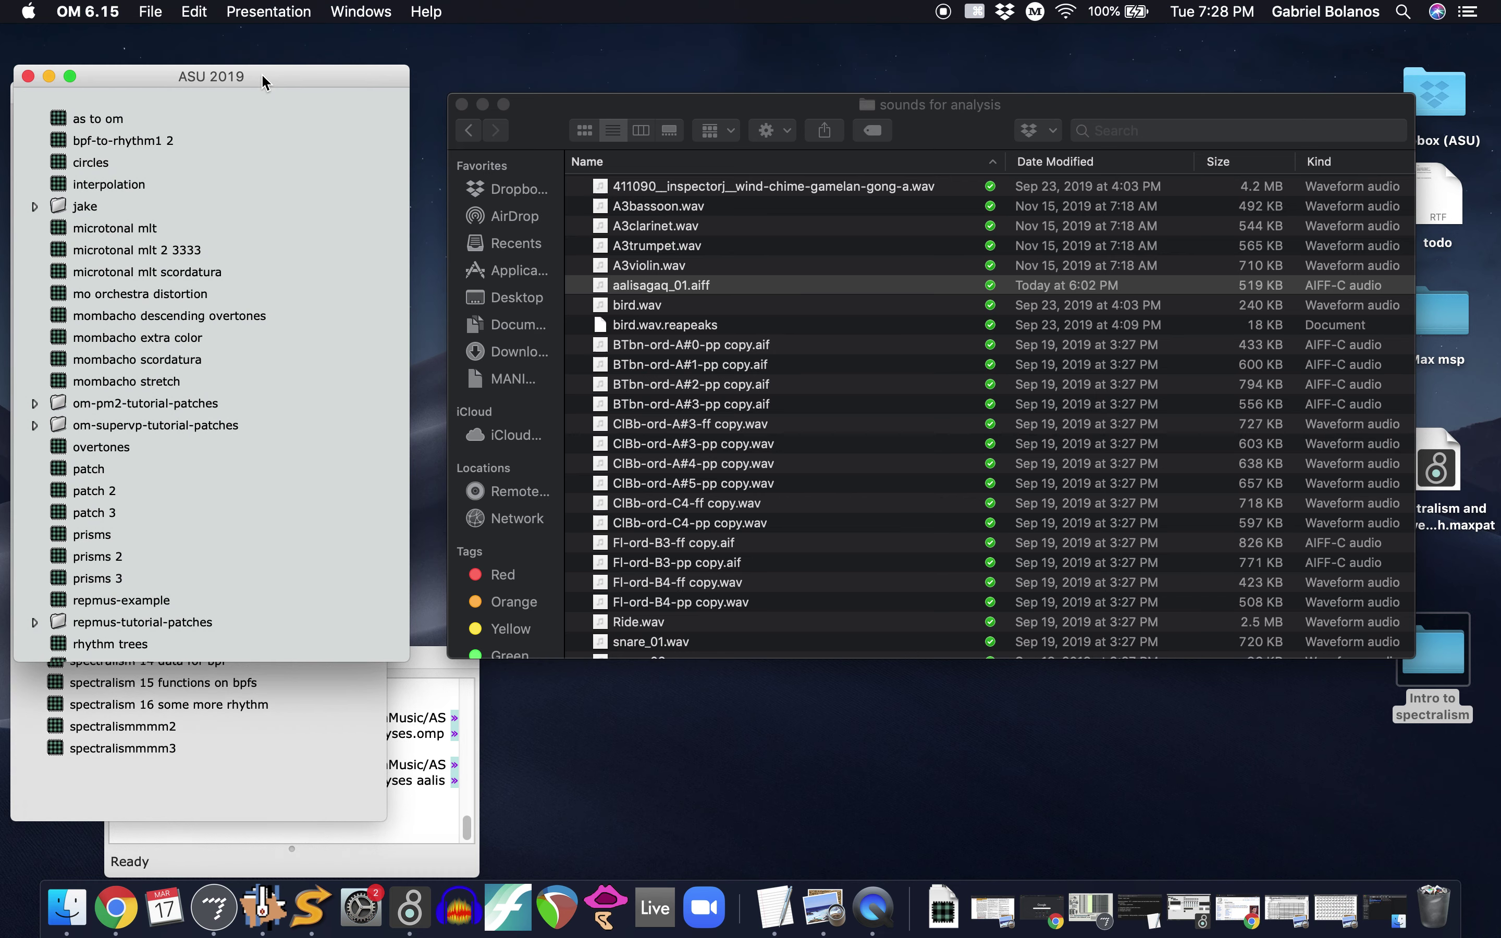
pyautogui.moveTo(297, 75); pyautogui.dragTo(346, 58)
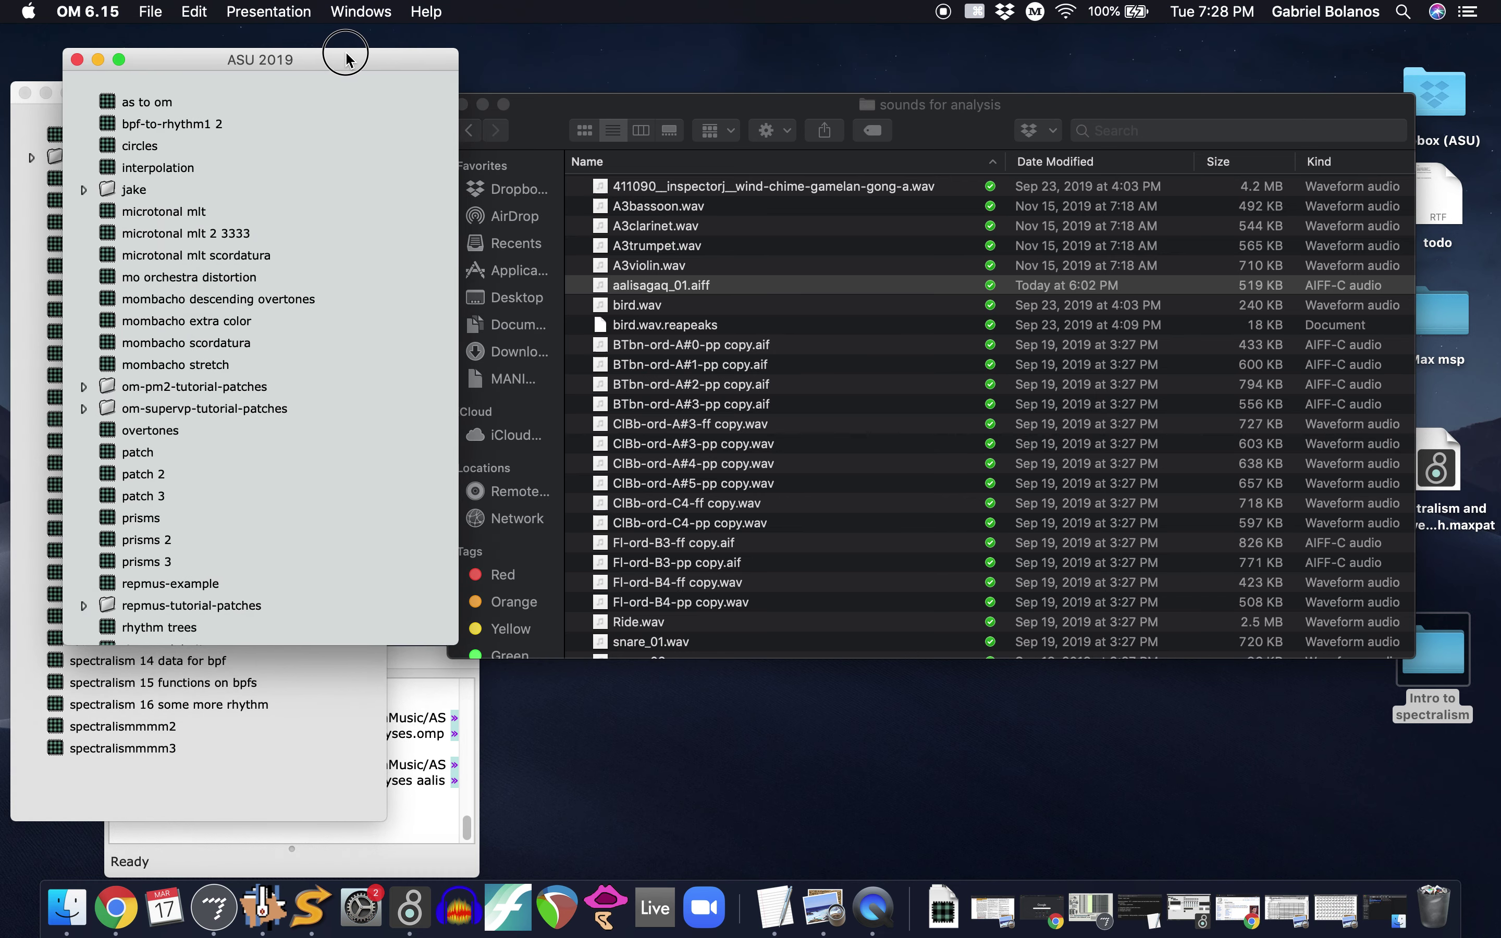
pyautogui.click(27, 130)
pyautogui.moveTo(111, 96); pyautogui.dragTo(123, 64)
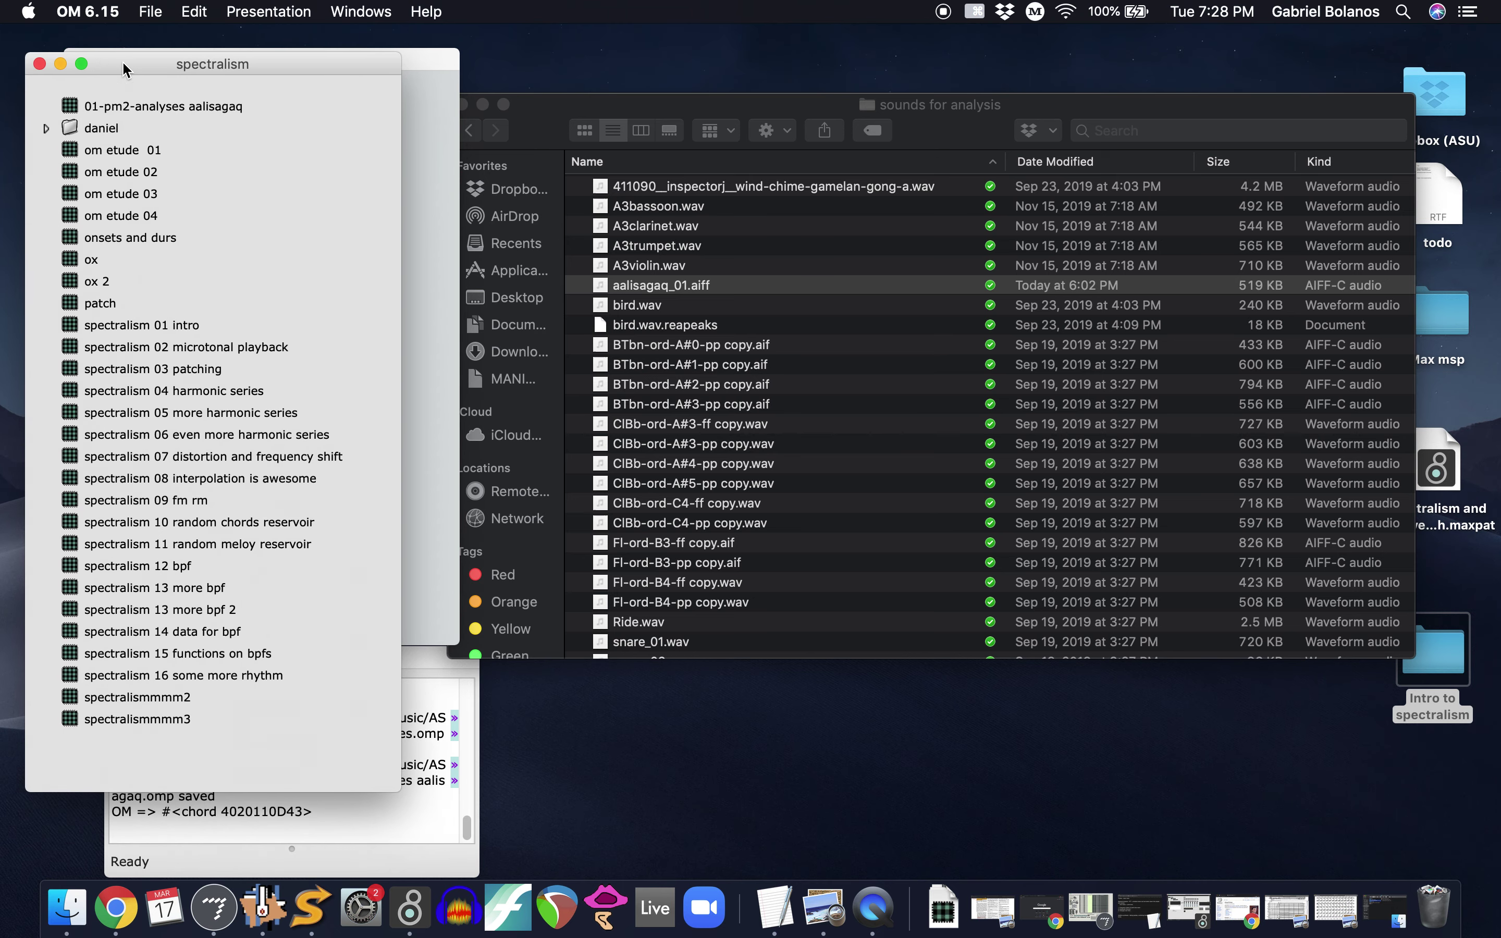
pyautogui.click(70, 110)
pyautogui.doubleClick(70, 113)
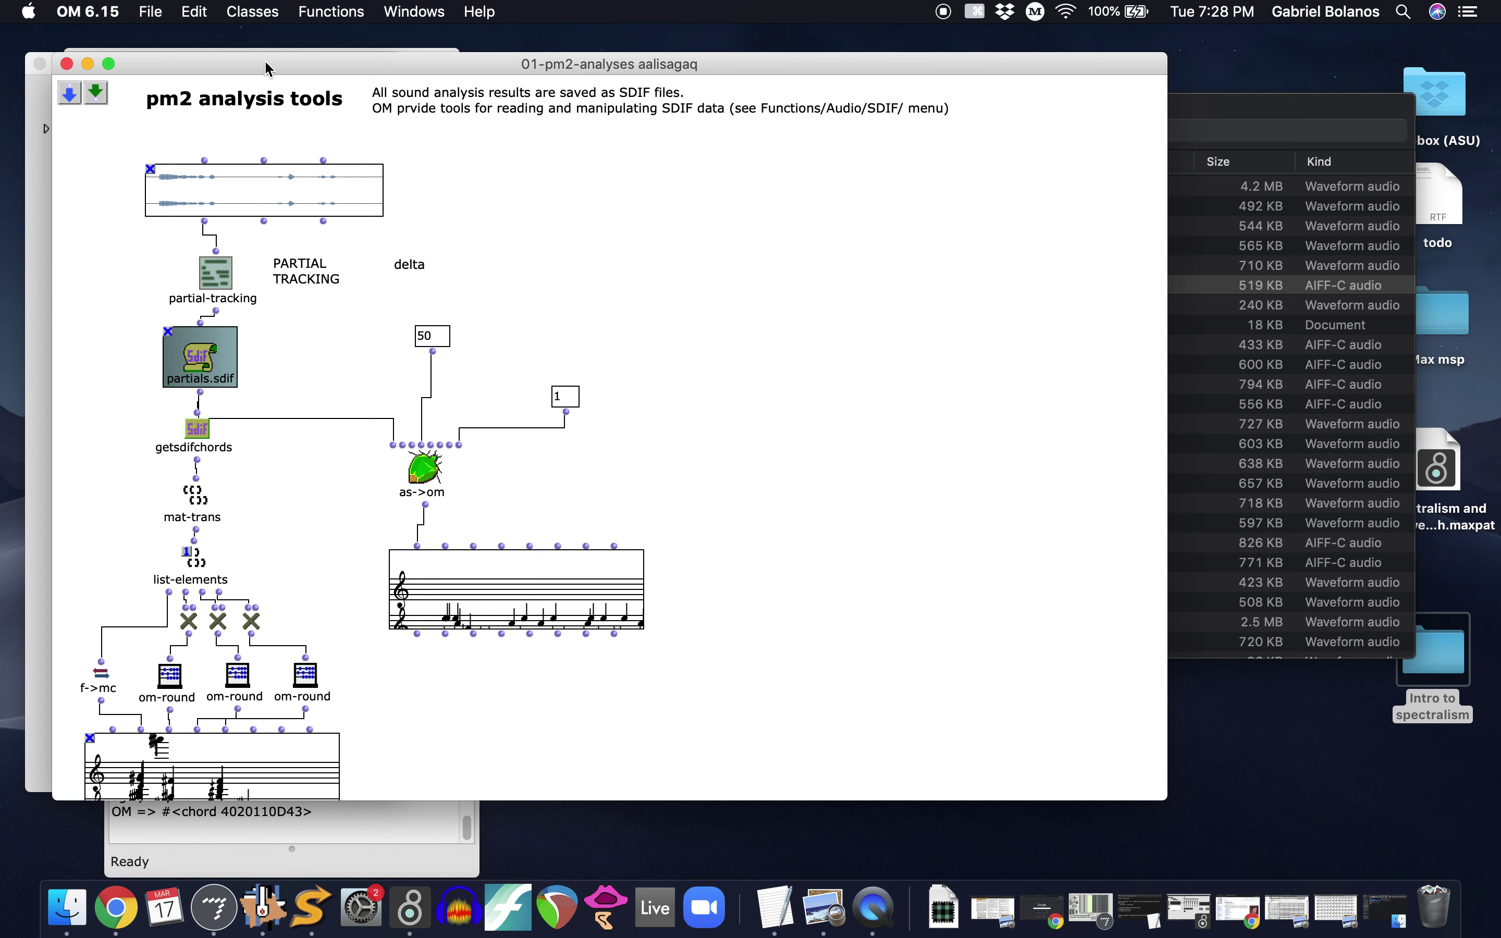
pyautogui.moveTo(328, 67); pyautogui.dragTo(357, 25)
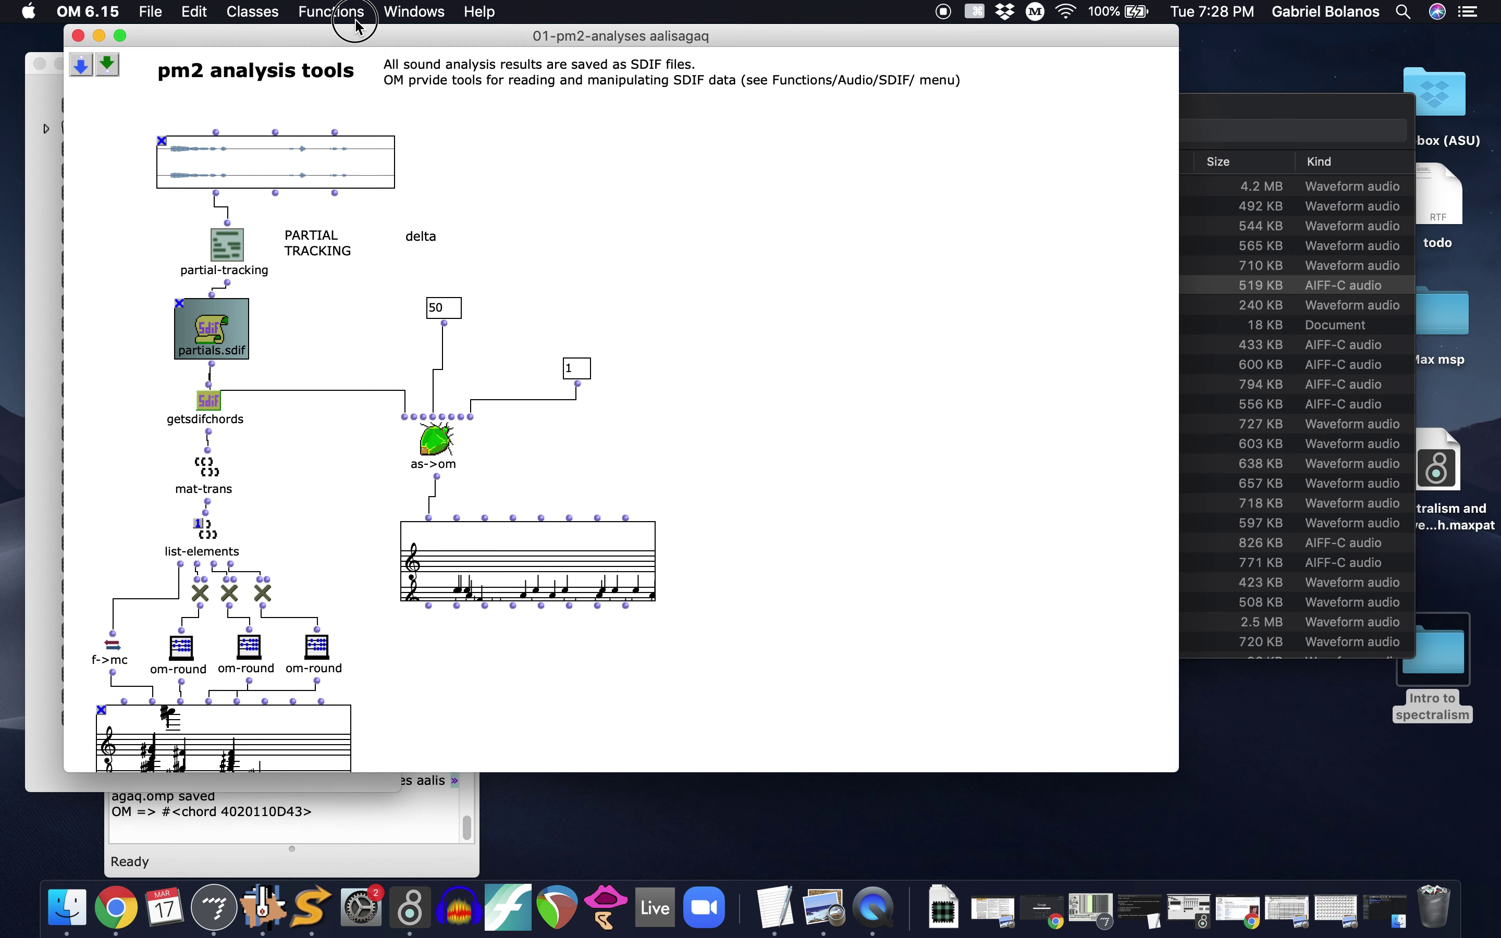
# Play the speech sound box and open the bottom chord-seq in its score editor
pyautogui.click(309, 168)
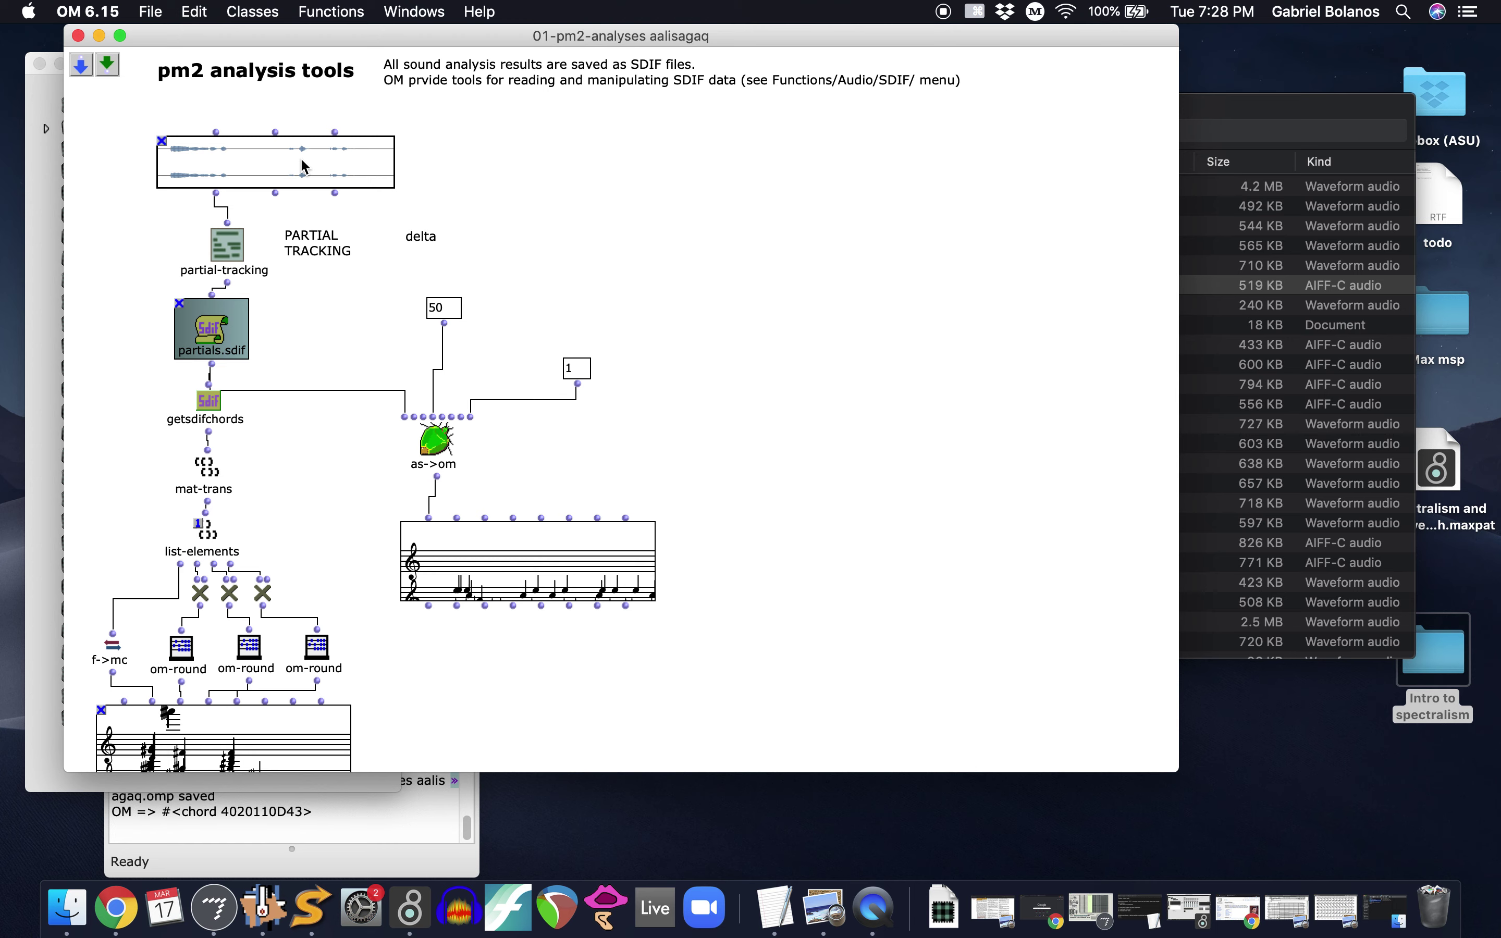
pyautogui.press('space')
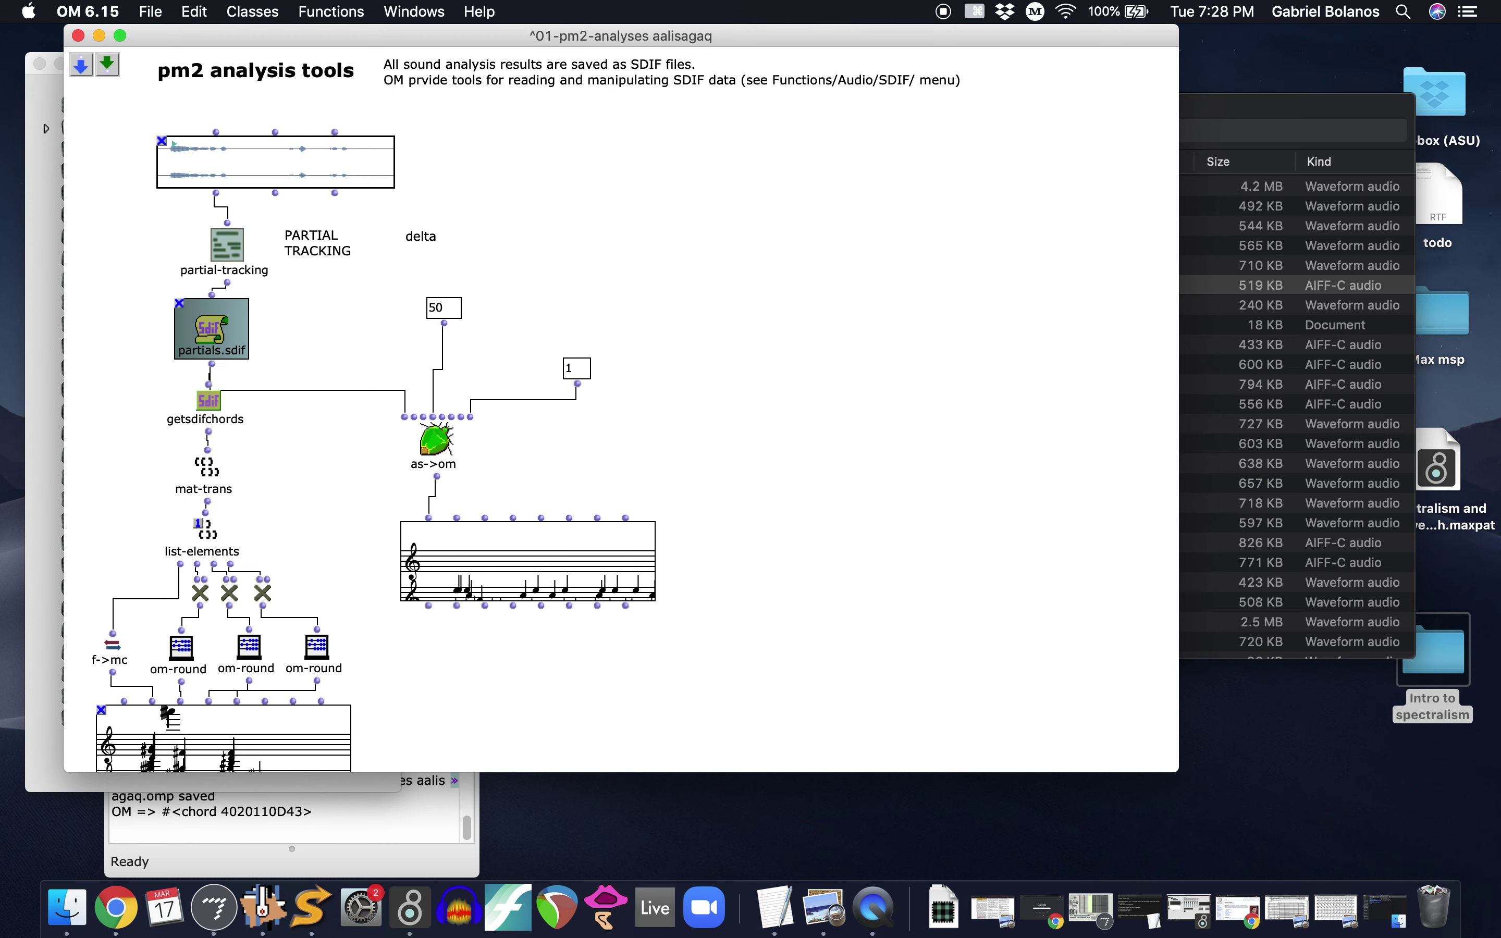
pyautogui.scroll(-2, 303, 479)
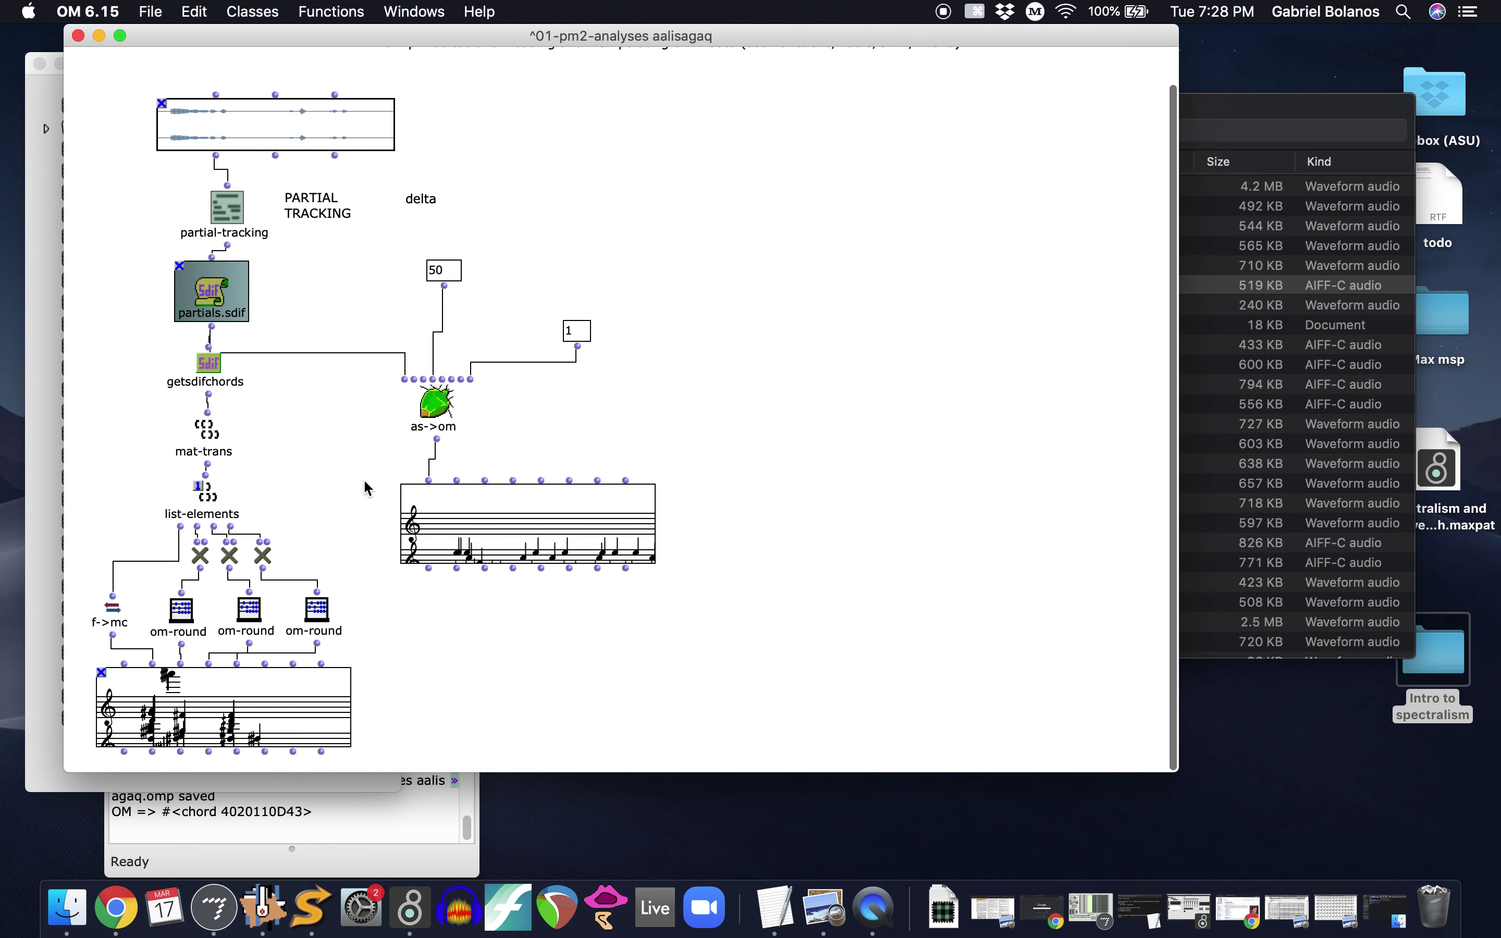
pyautogui.doubleClick(275, 711)
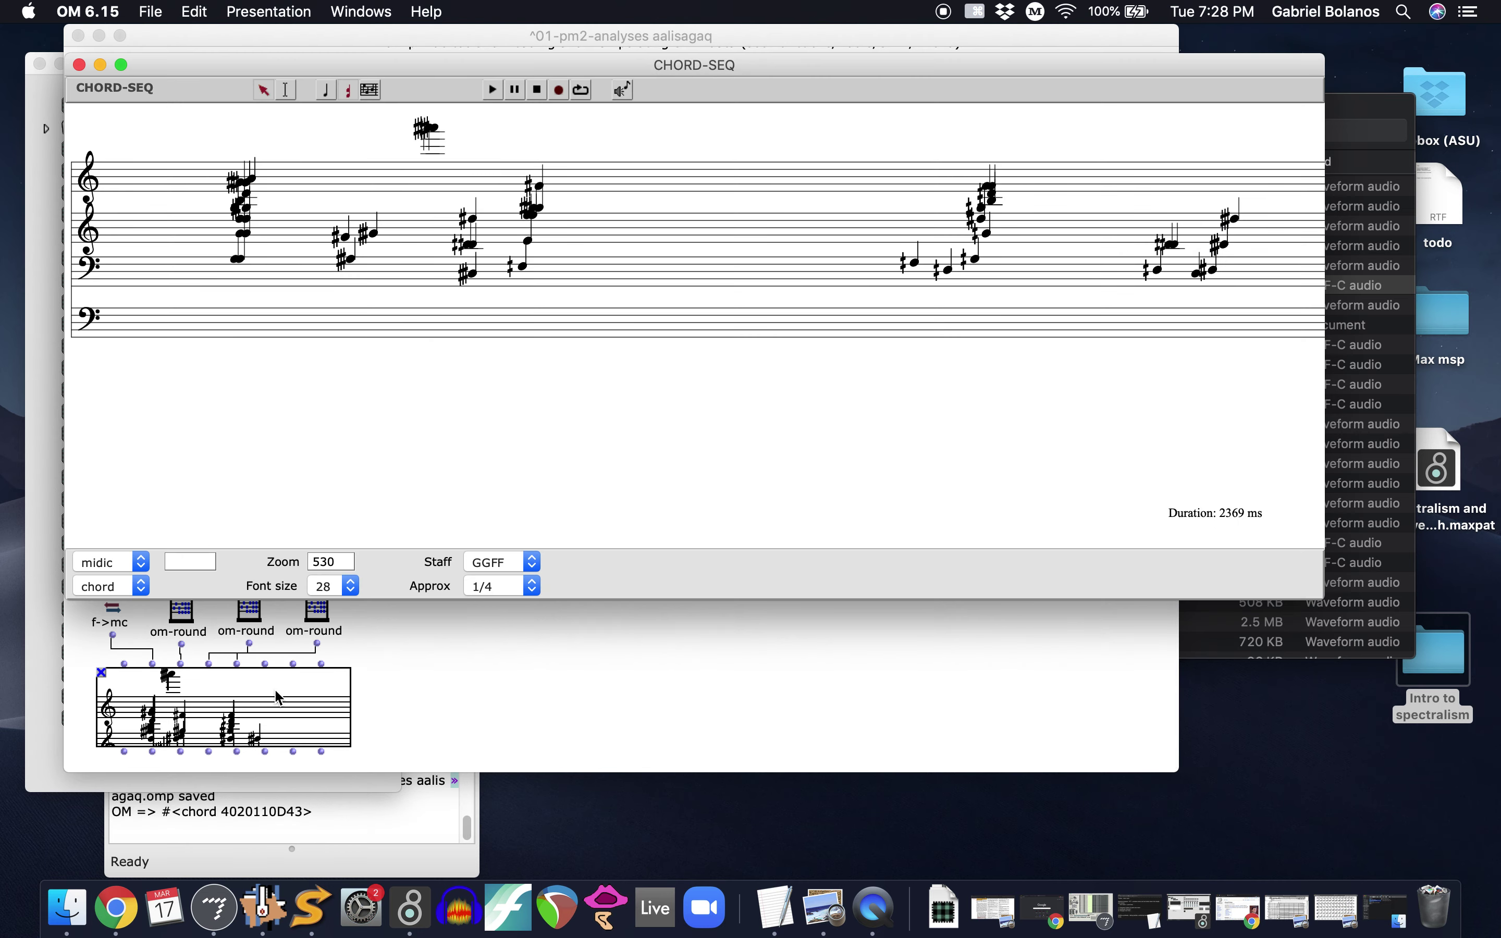
pyautogui.press('space')
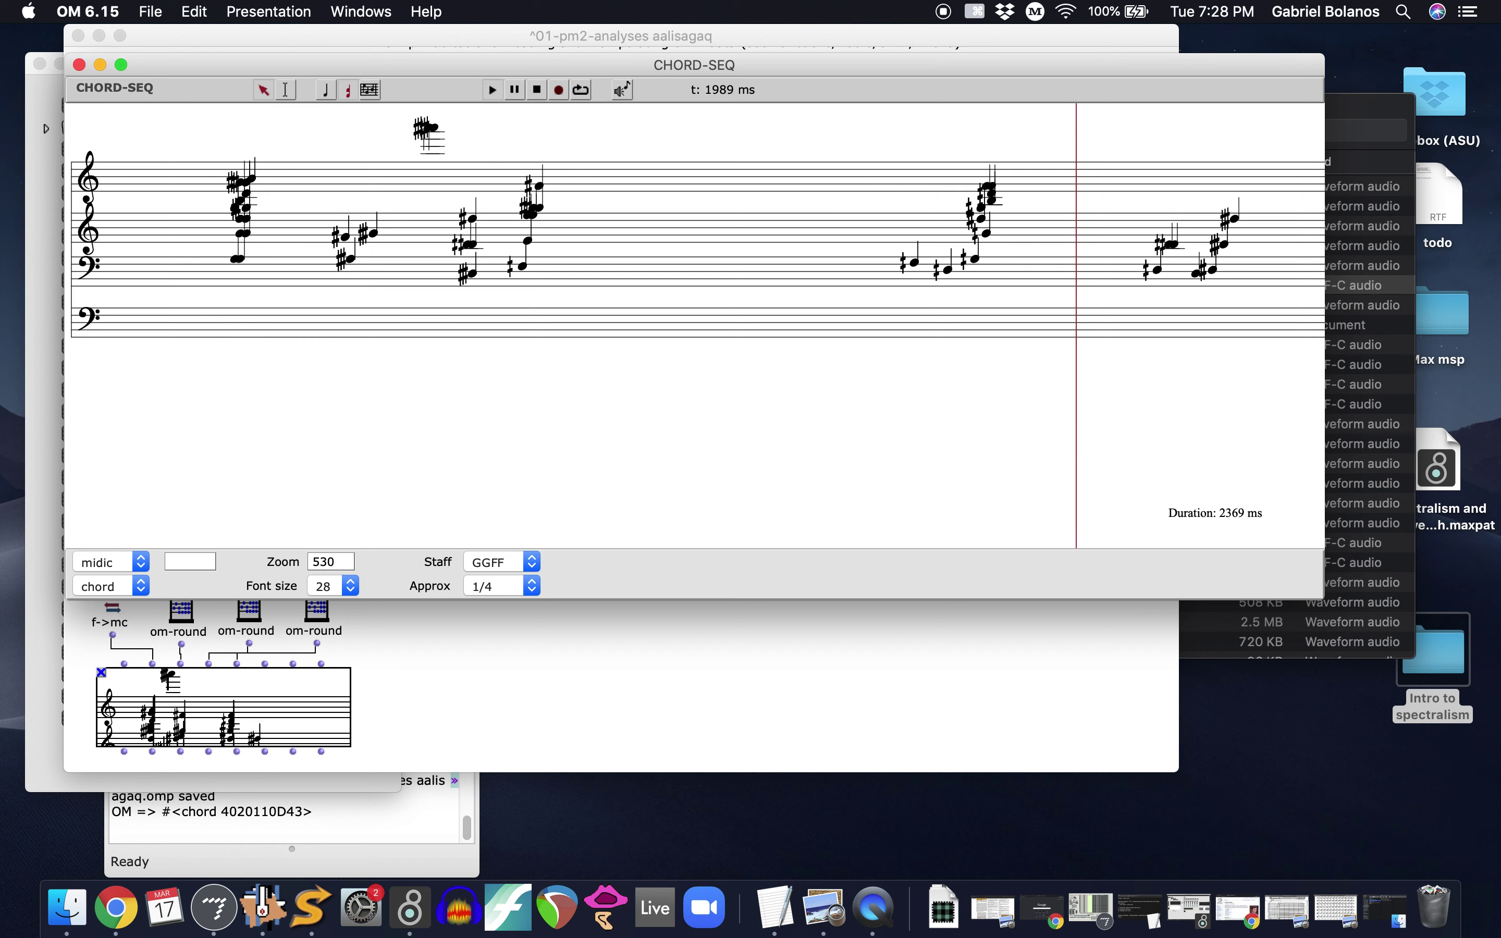
pyautogui.press('XF86AudioRaiseVolume')
pyautogui.press('space')
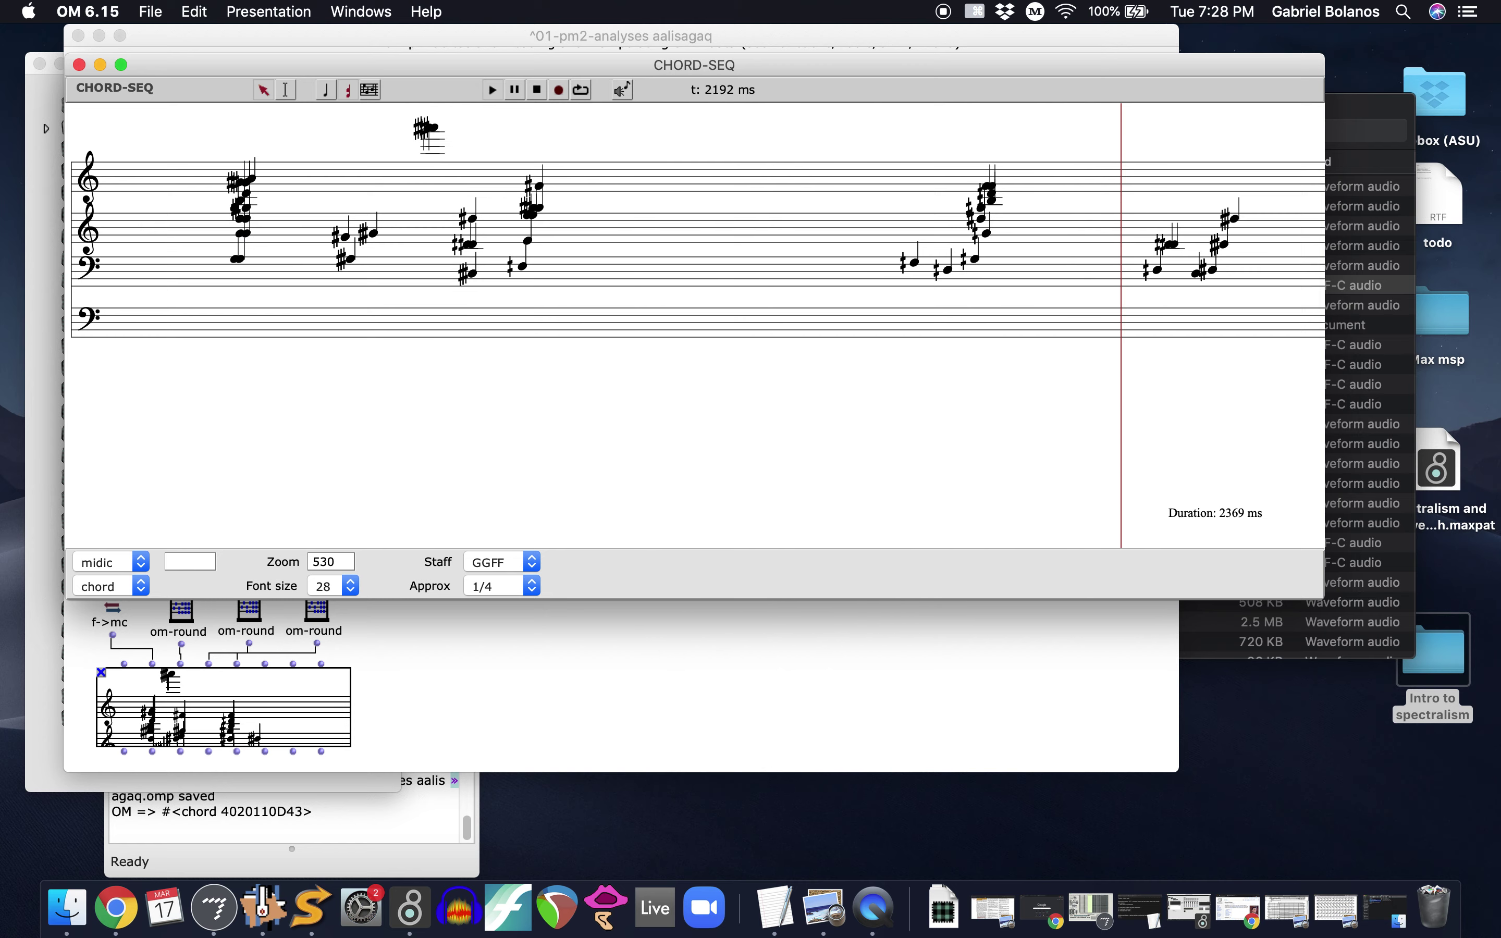
pyautogui.press('XF86AudioRaiseVolume')
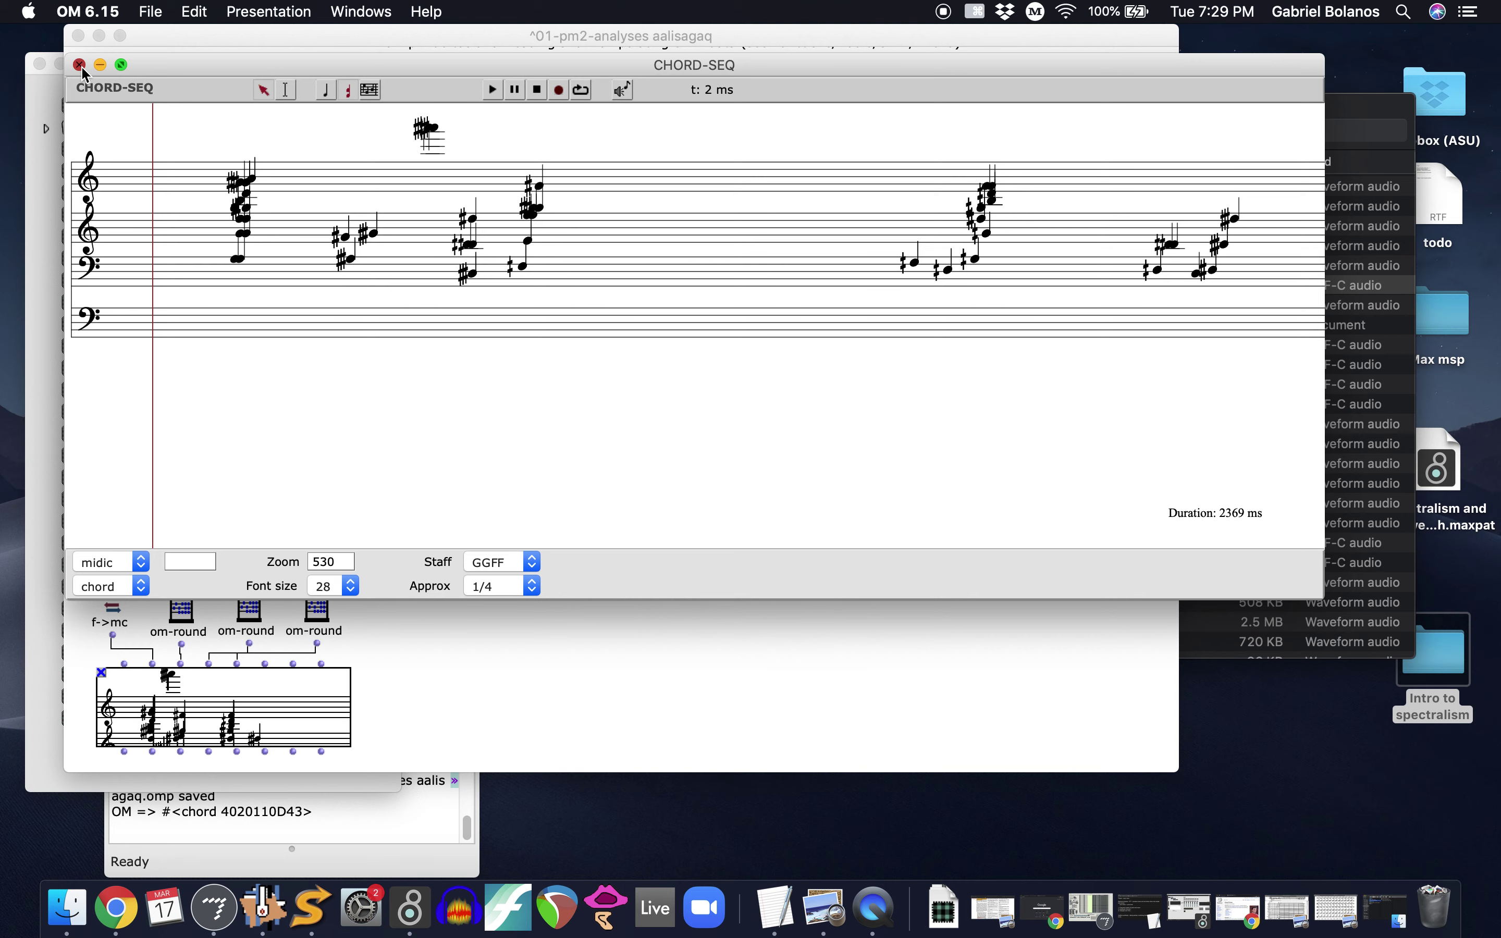
# Close the editor and patch, then reopen the patch and its chord-seq editor
pyautogui.click(79, 65)
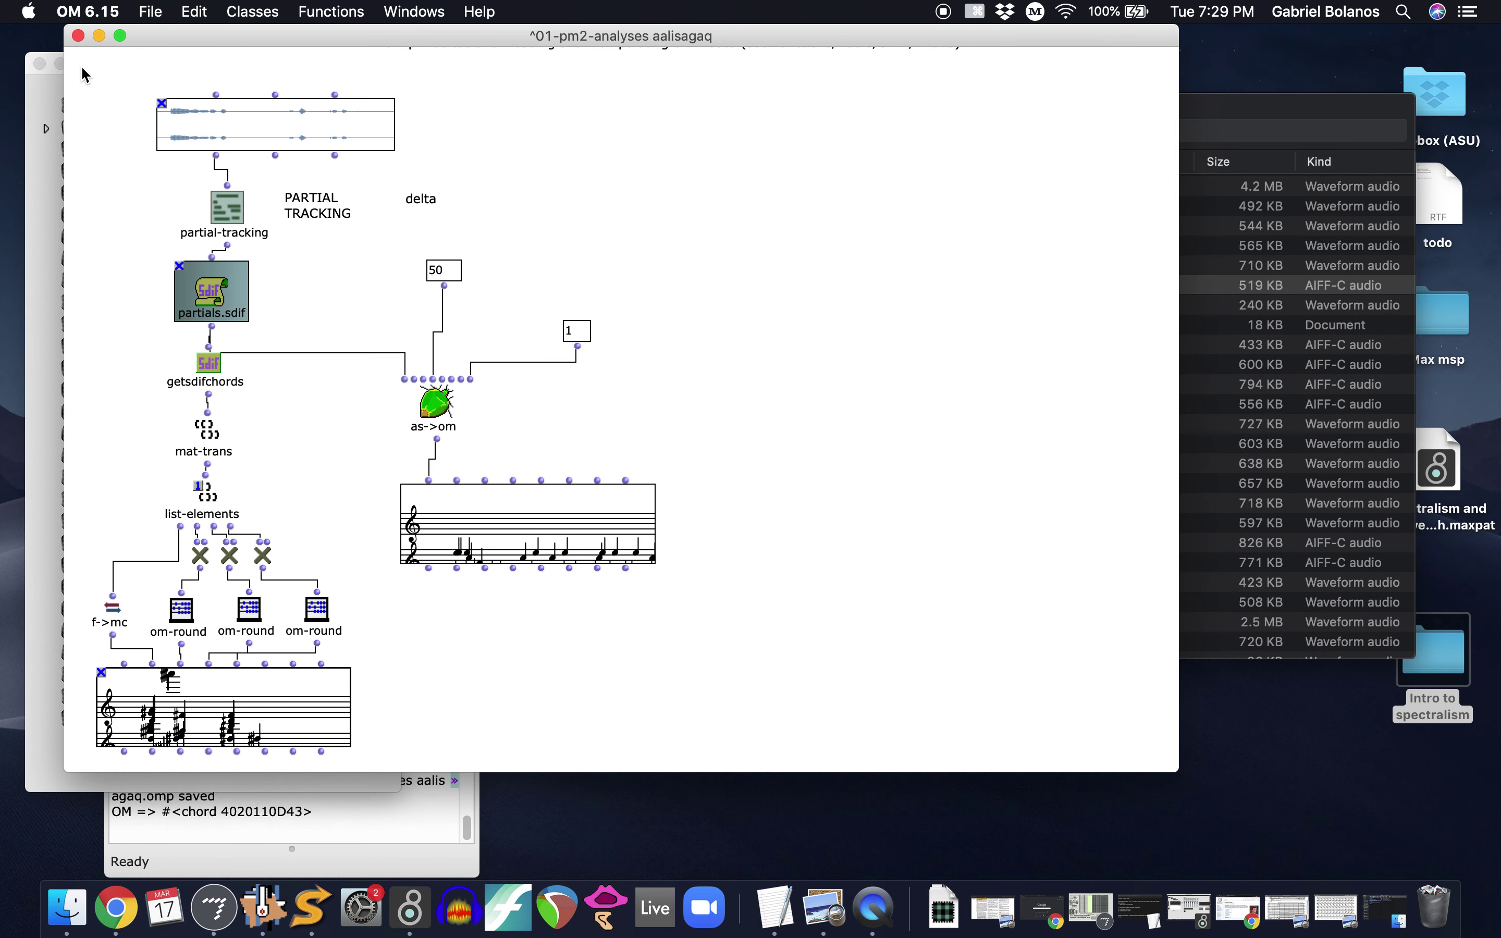
pyautogui.click(357, 135)
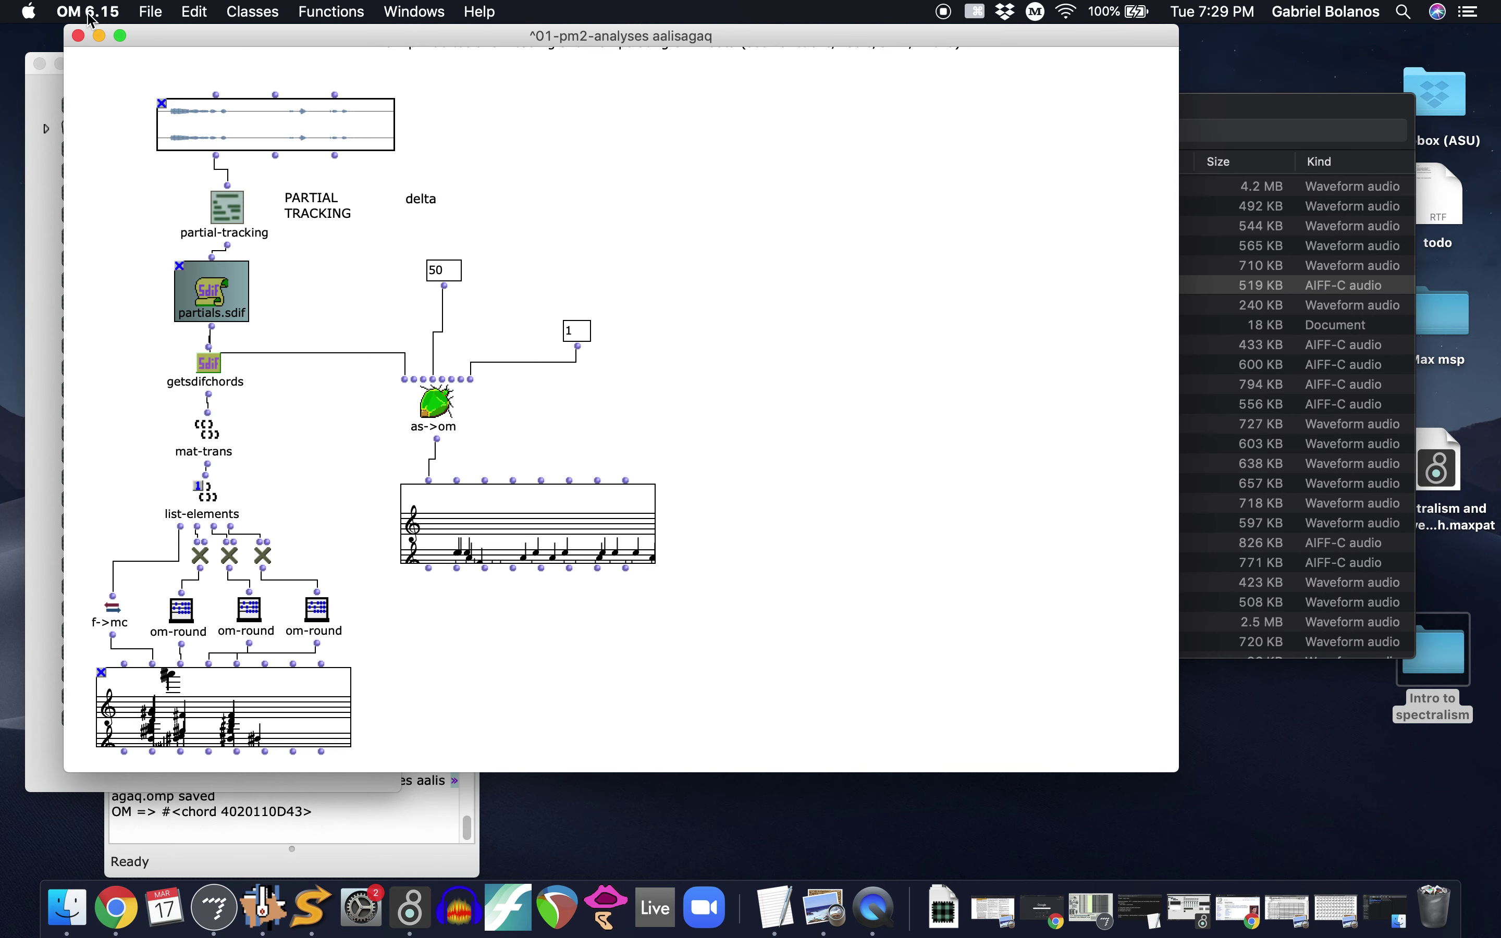
pyautogui.click(78, 36)
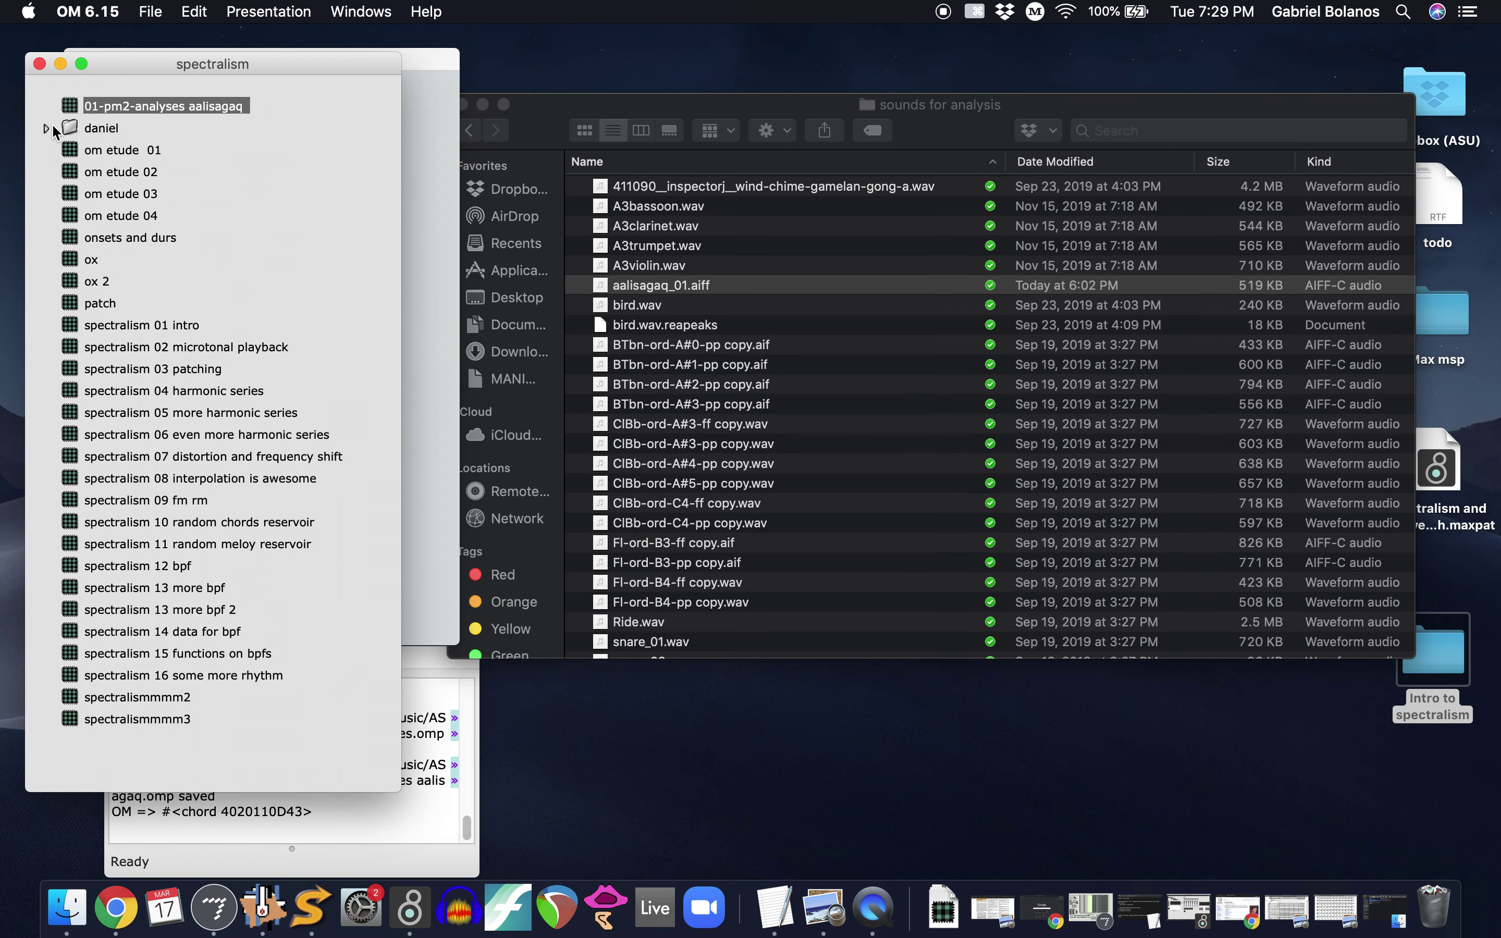
pyautogui.doubleClick(69, 107)
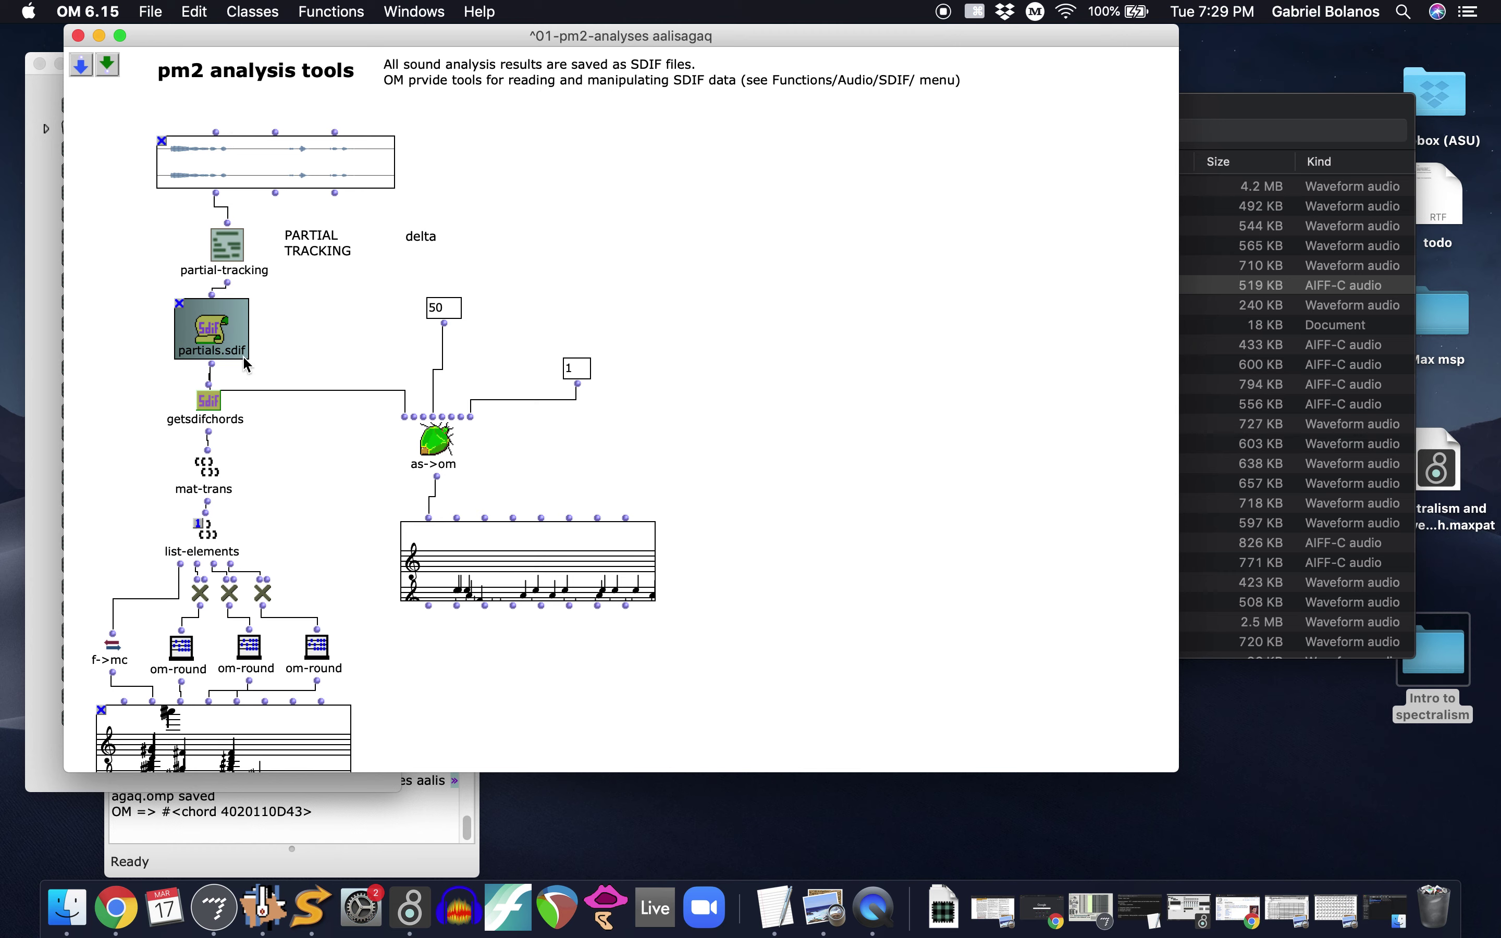
pyautogui.doubleClick(261, 756)
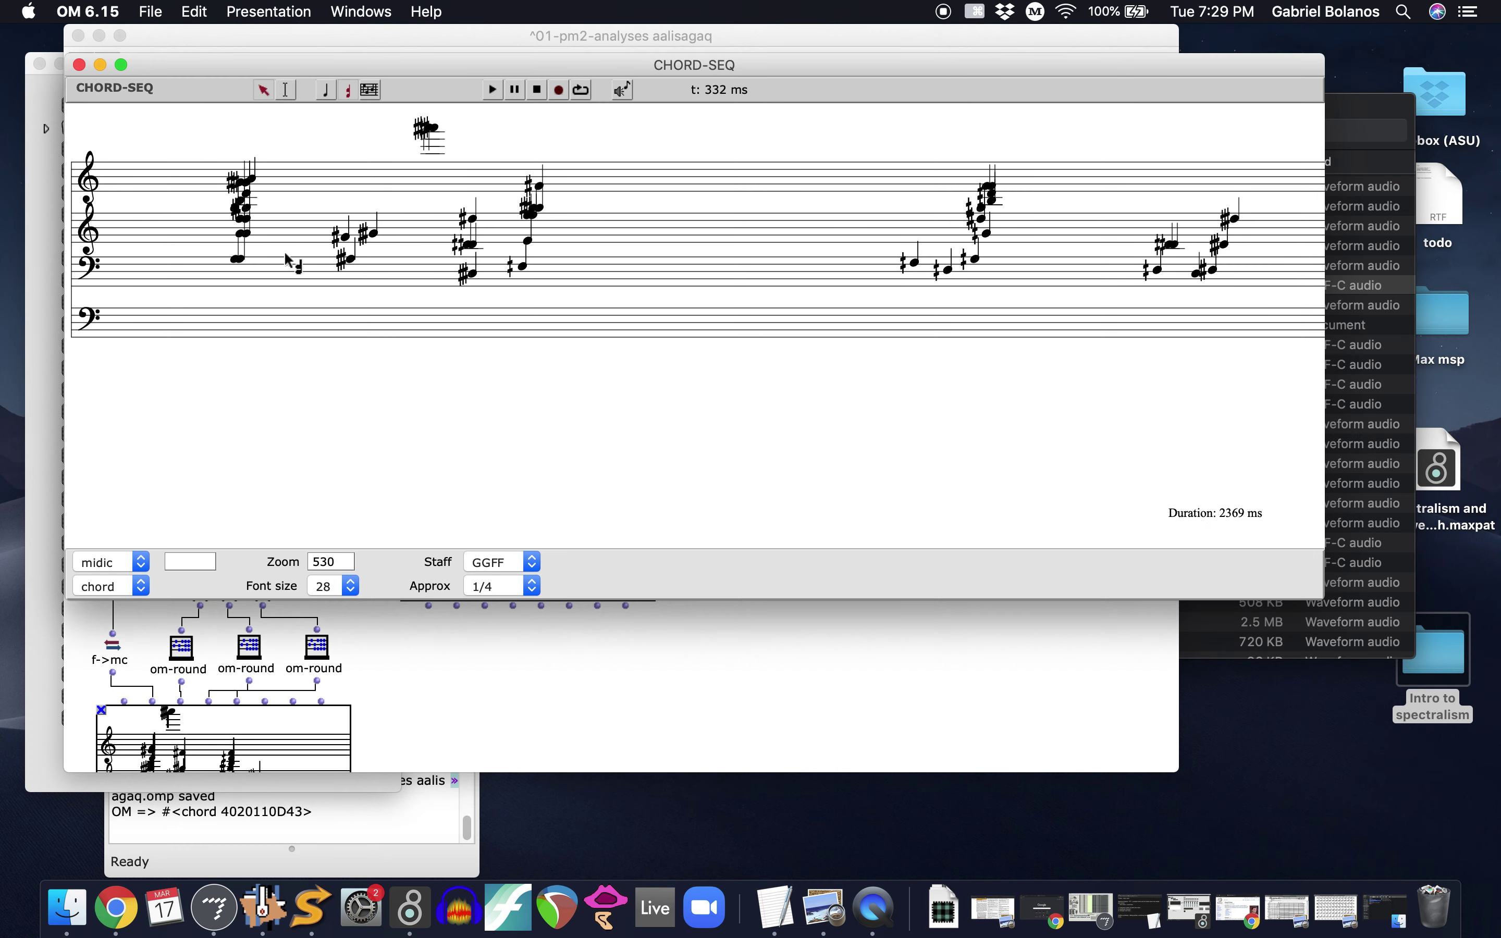
# Drag a higher note of the first chord lower, play the sequence, and move it back up
pyautogui.click(244, 261)
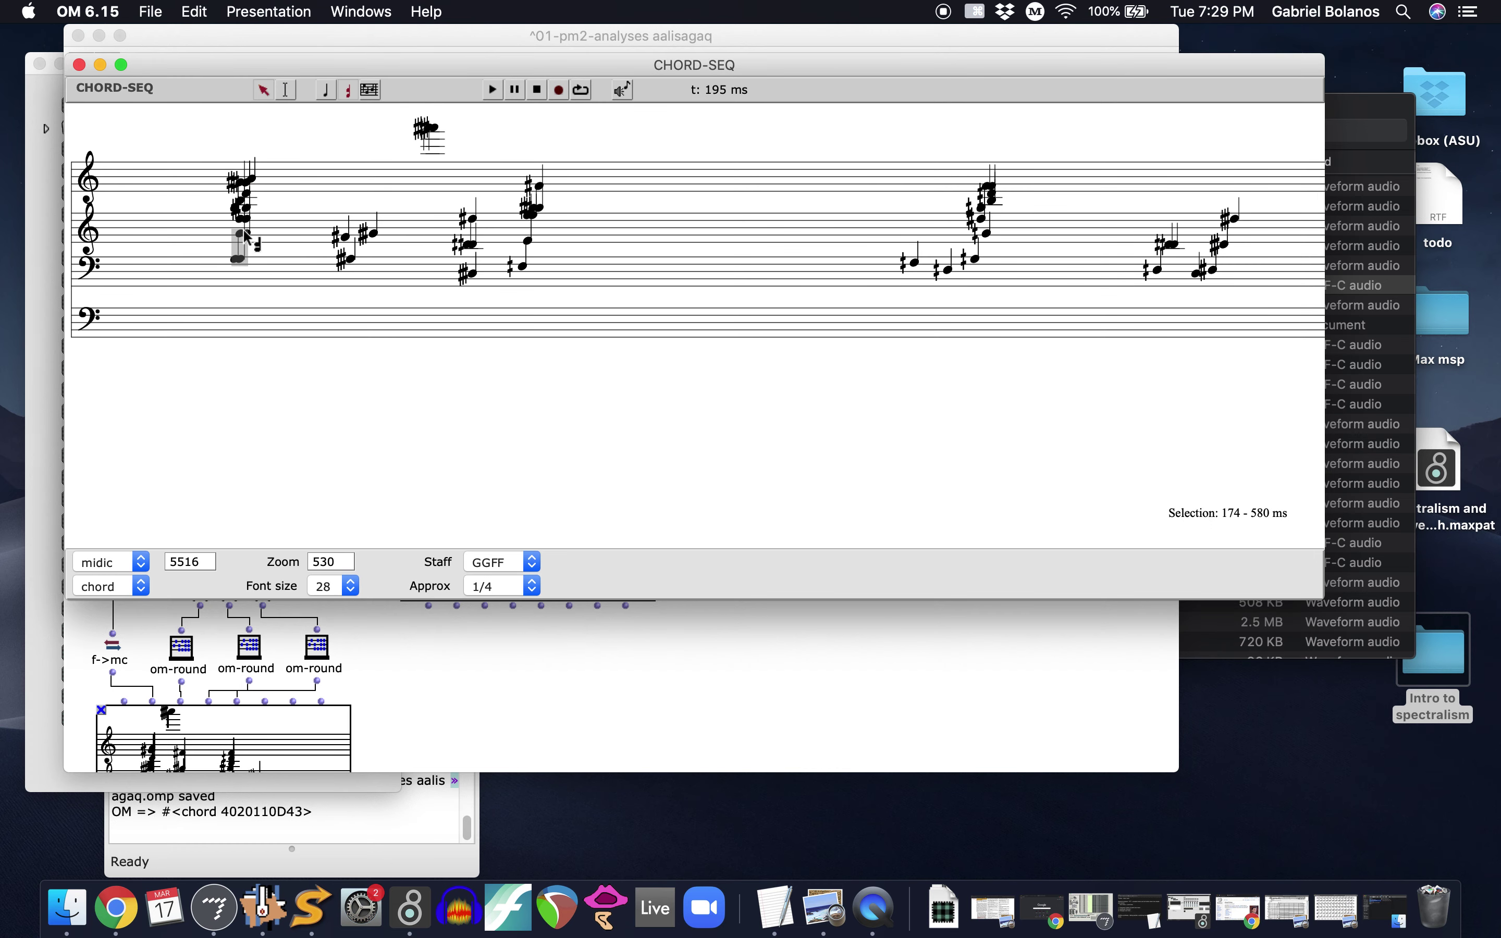
pyautogui.click(244, 211)
pyautogui.moveTo(244, 215); pyautogui.dragTo(208, 257)
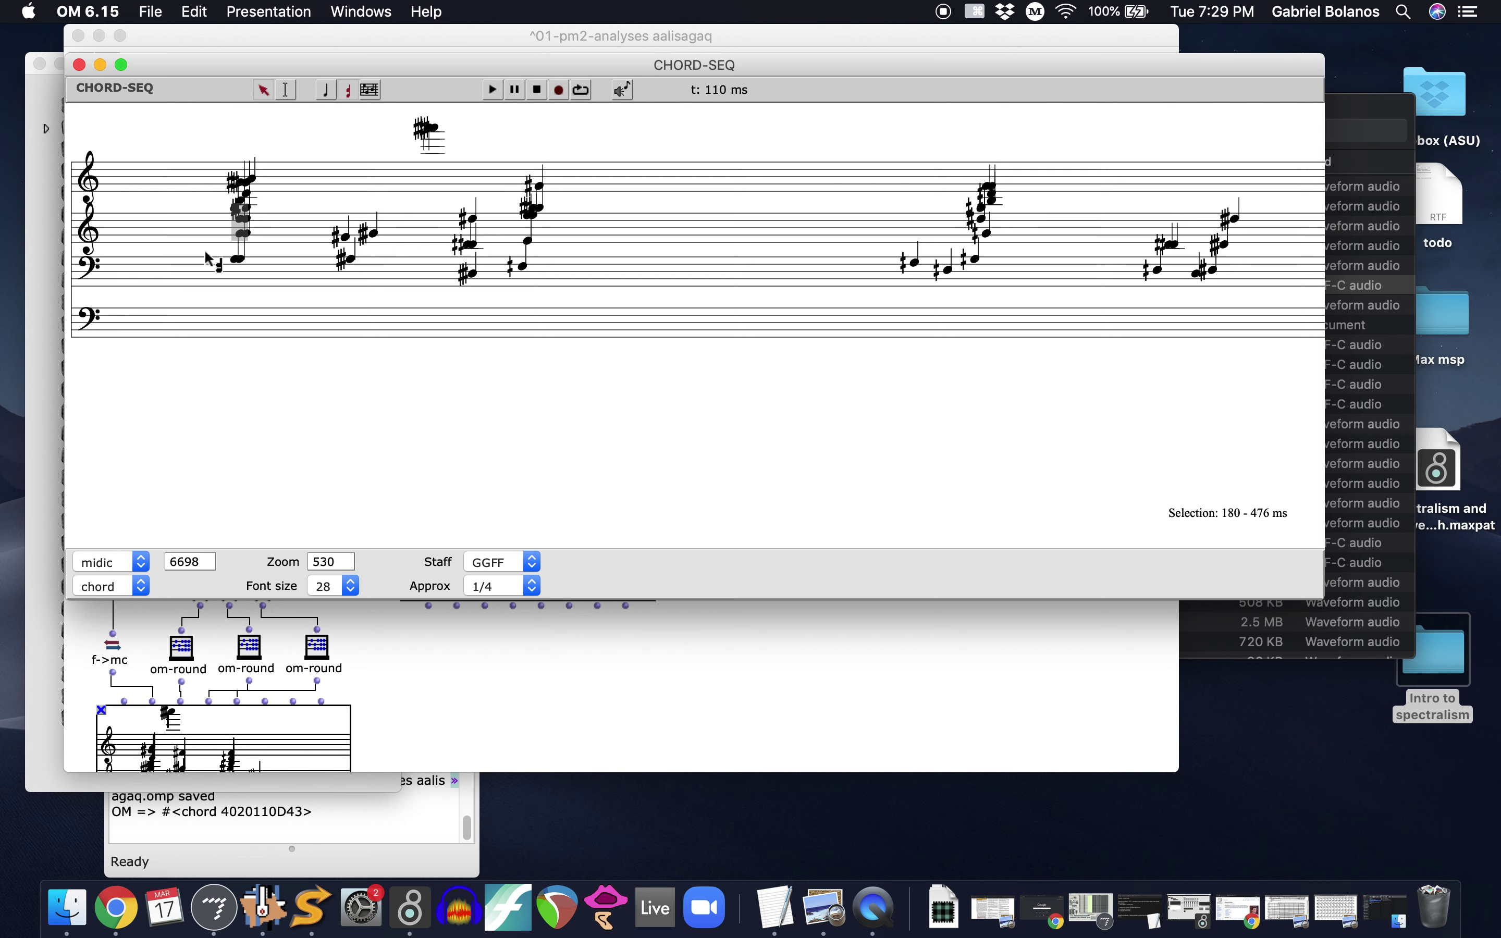
pyautogui.press('space')
pyautogui.moveTo(208, 258); pyautogui.dragTo(173, 212)
# Close the CHORD-SEQ editor and the aalisagaq patch, tidy the spectralism window, and return to SPEAR
pyautogui.click(79, 65)
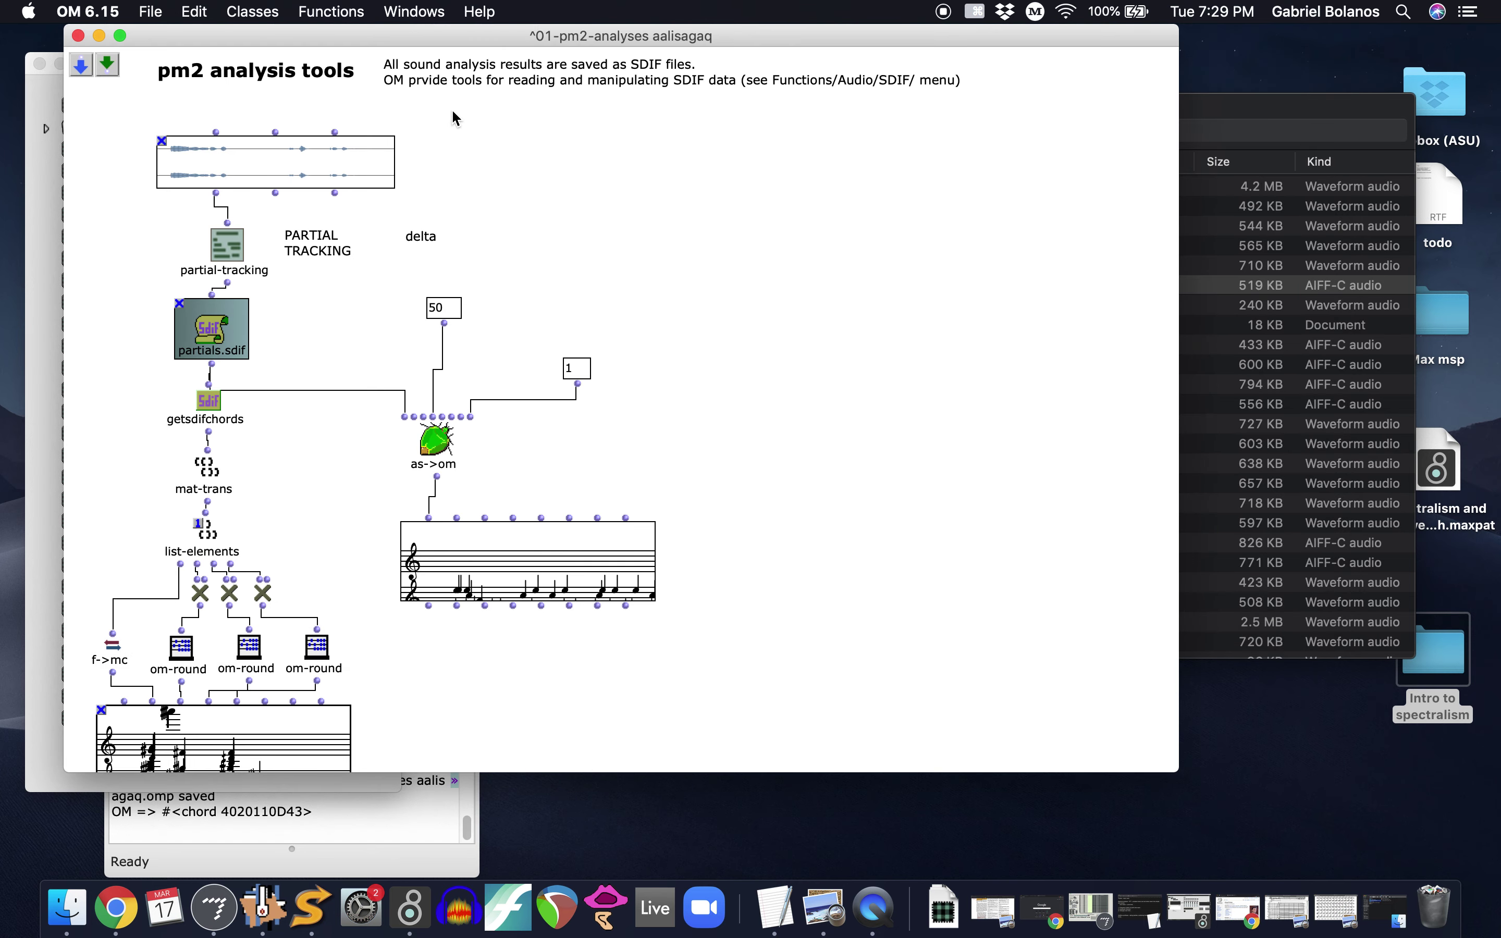
pyautogui.click(251, 187)
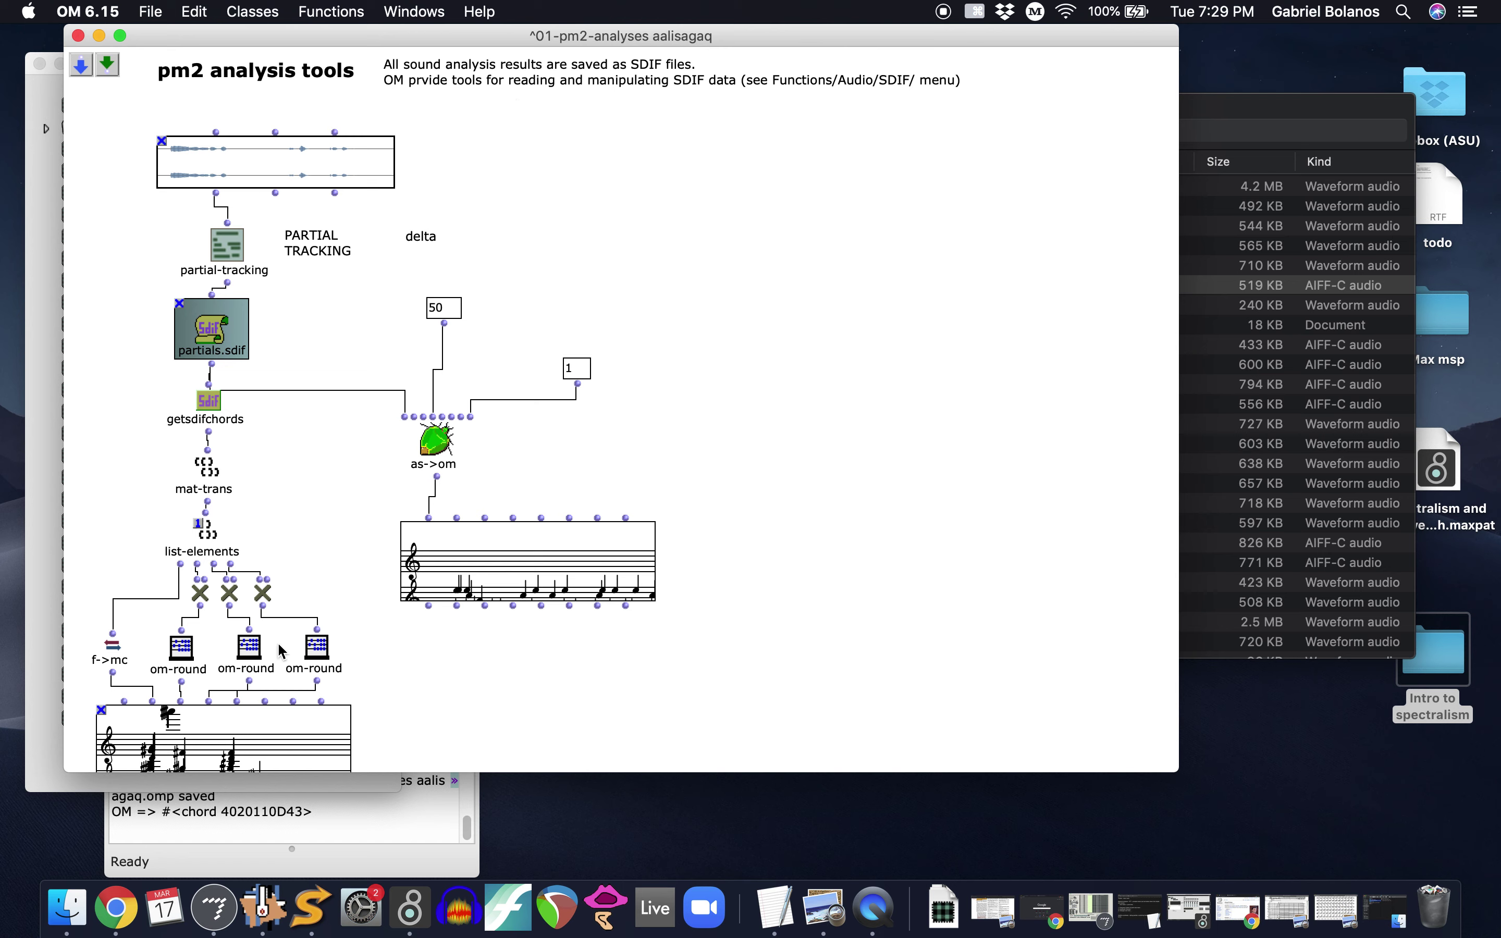
pyautogui.click(274, 713)
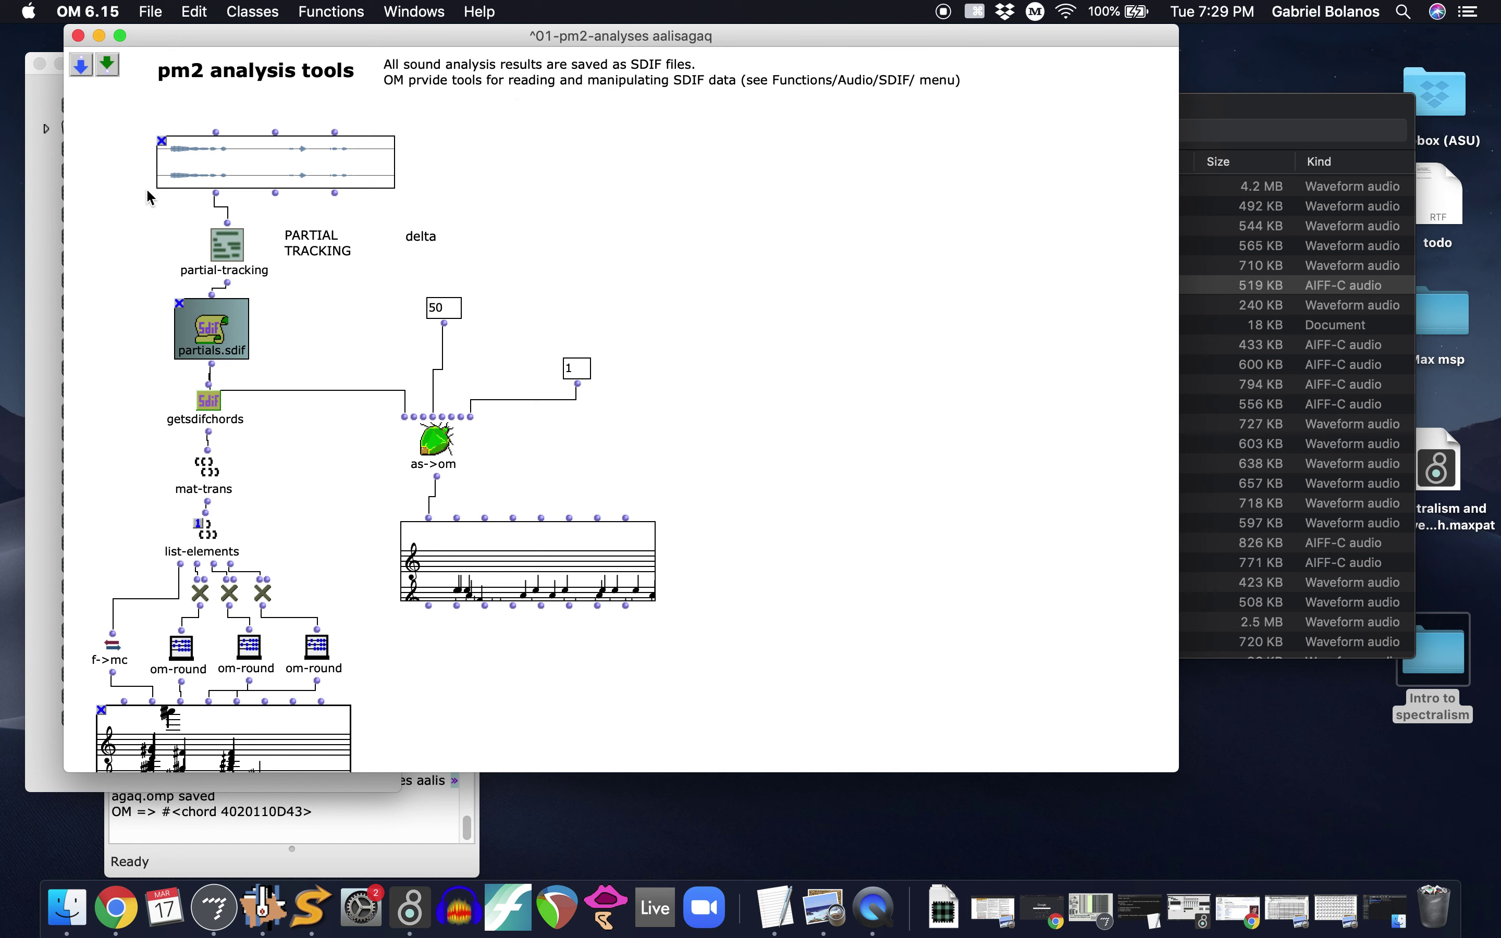
pyautogui.click(78, 36)
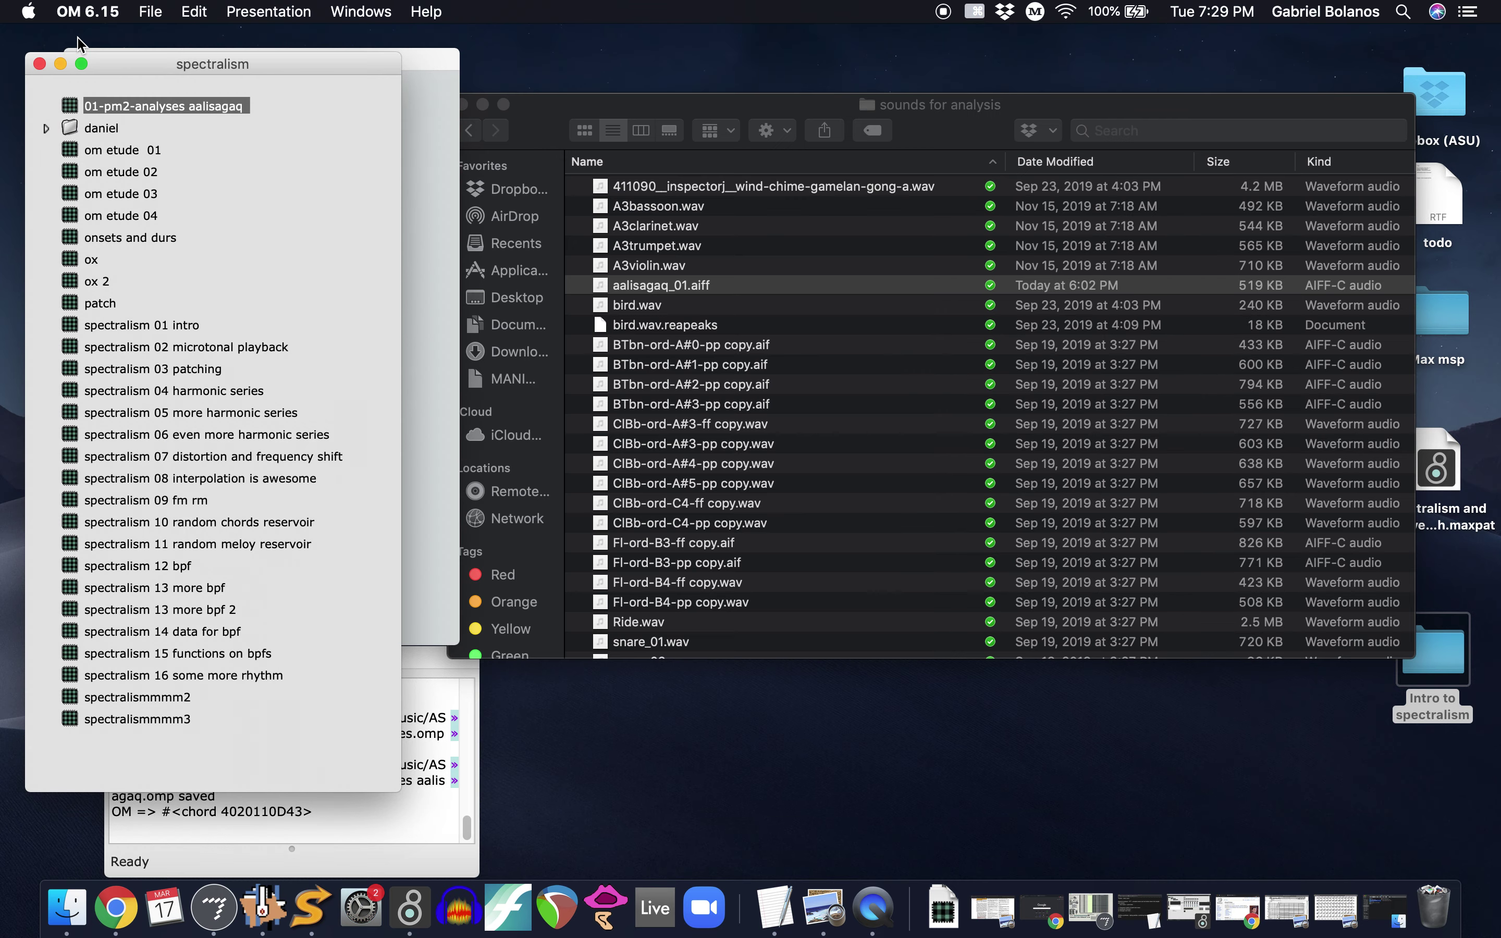
pyautogui.moveTo(134, 62); pyautogui.dragTo(129, 42)
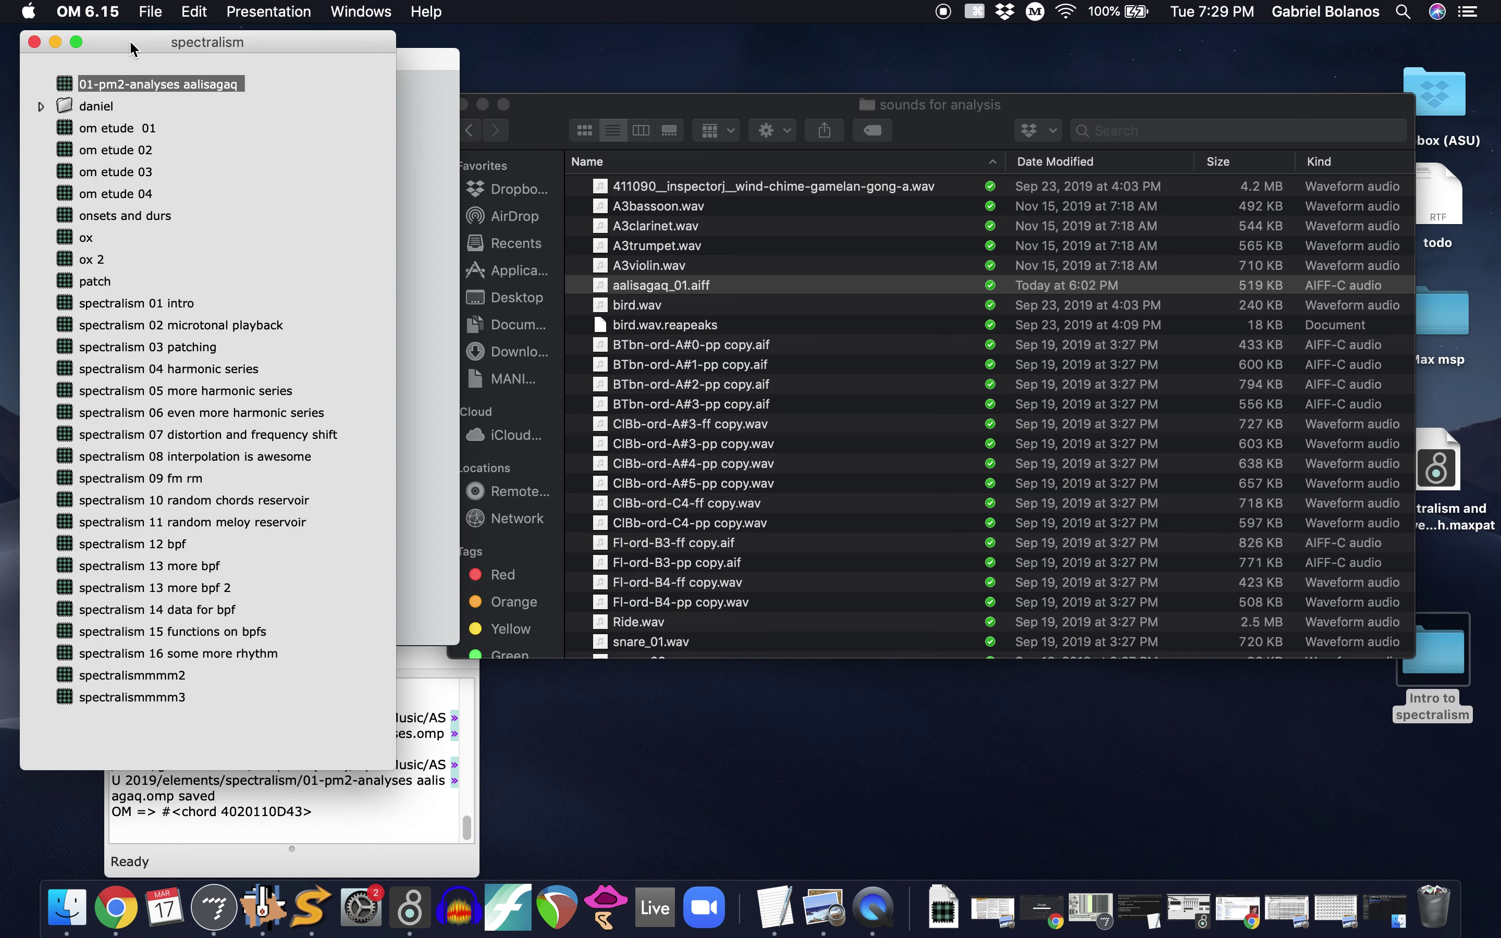
pyautogui.click(308, 910)
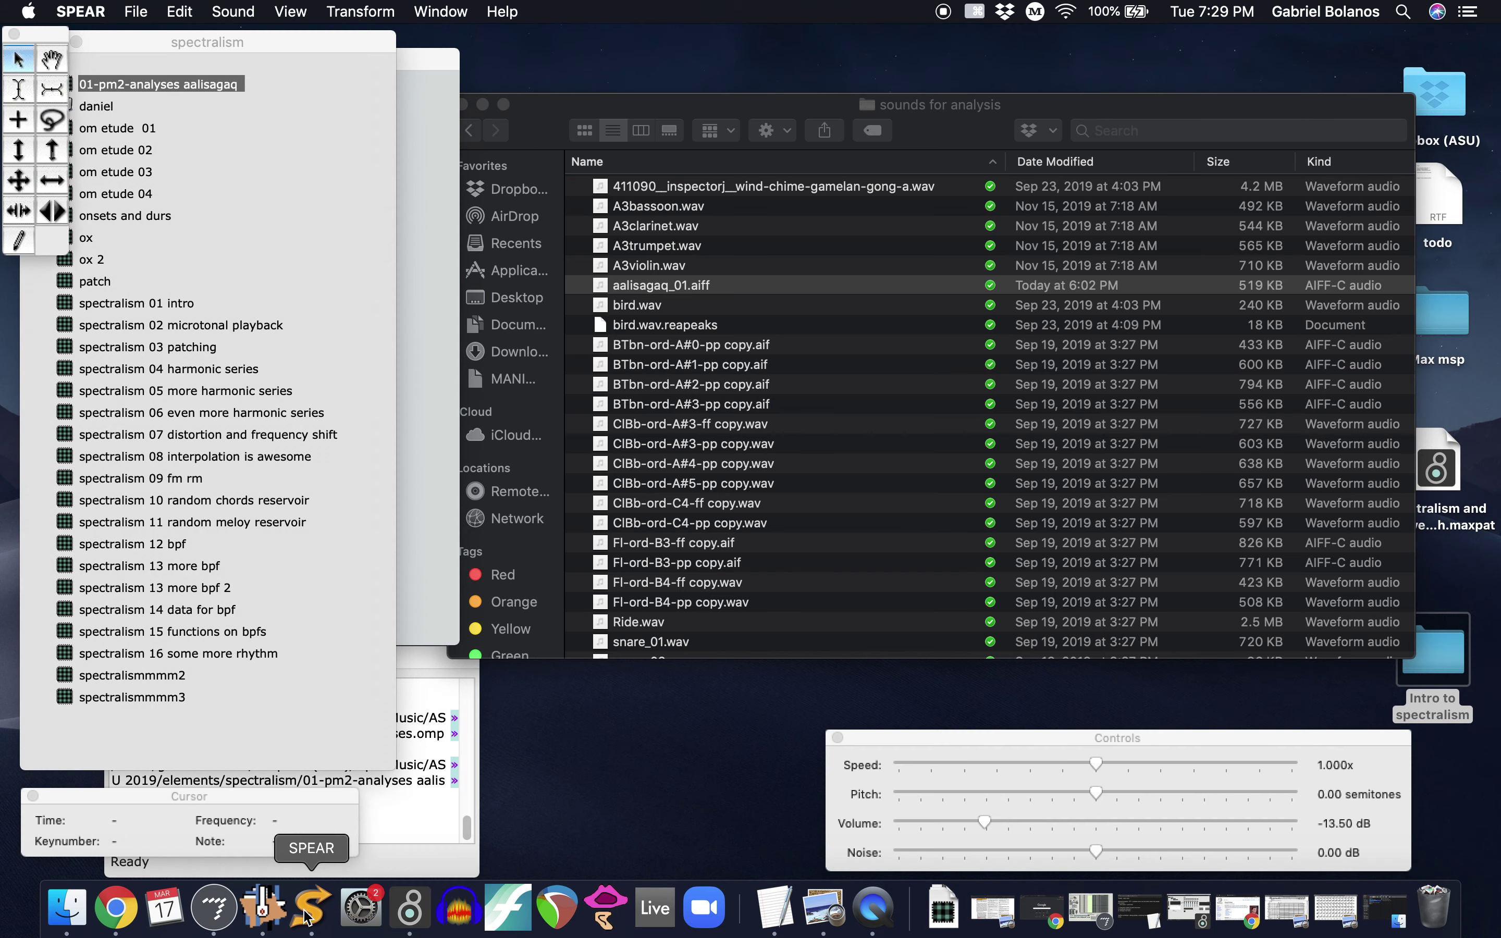